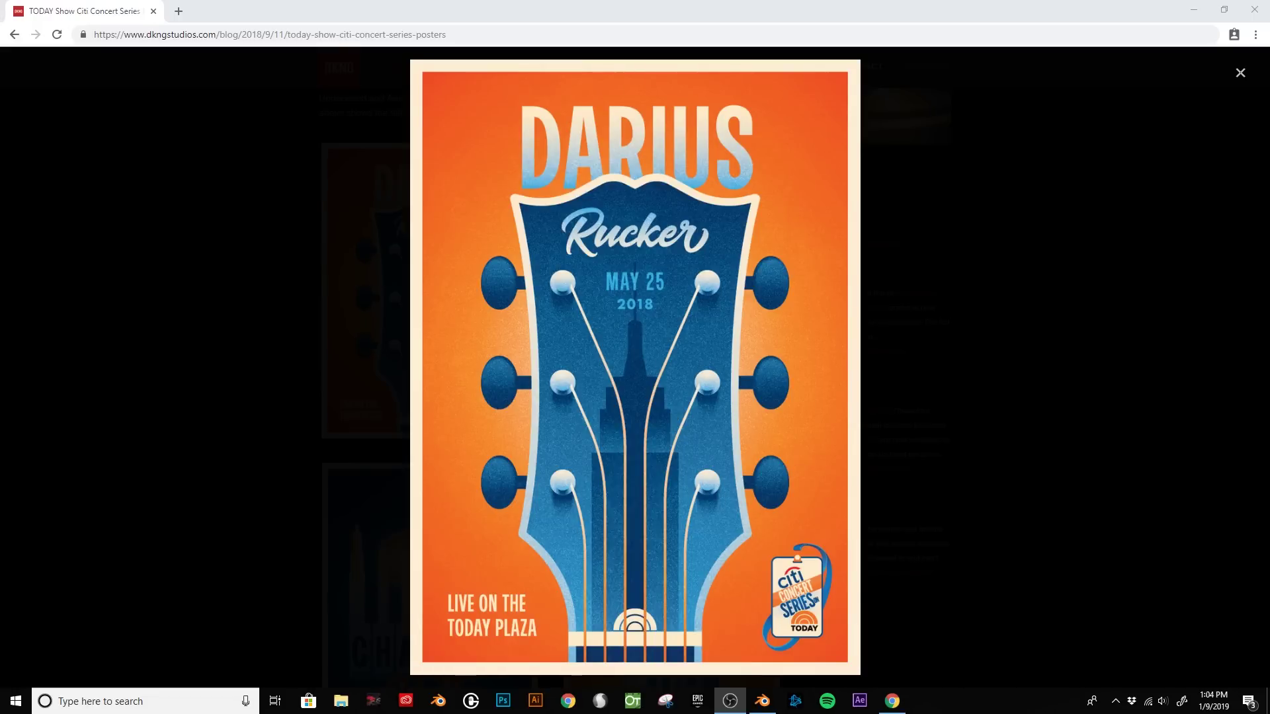
- Browse the enlarged concert series posters on the blog page as style references
click(1120, 285)
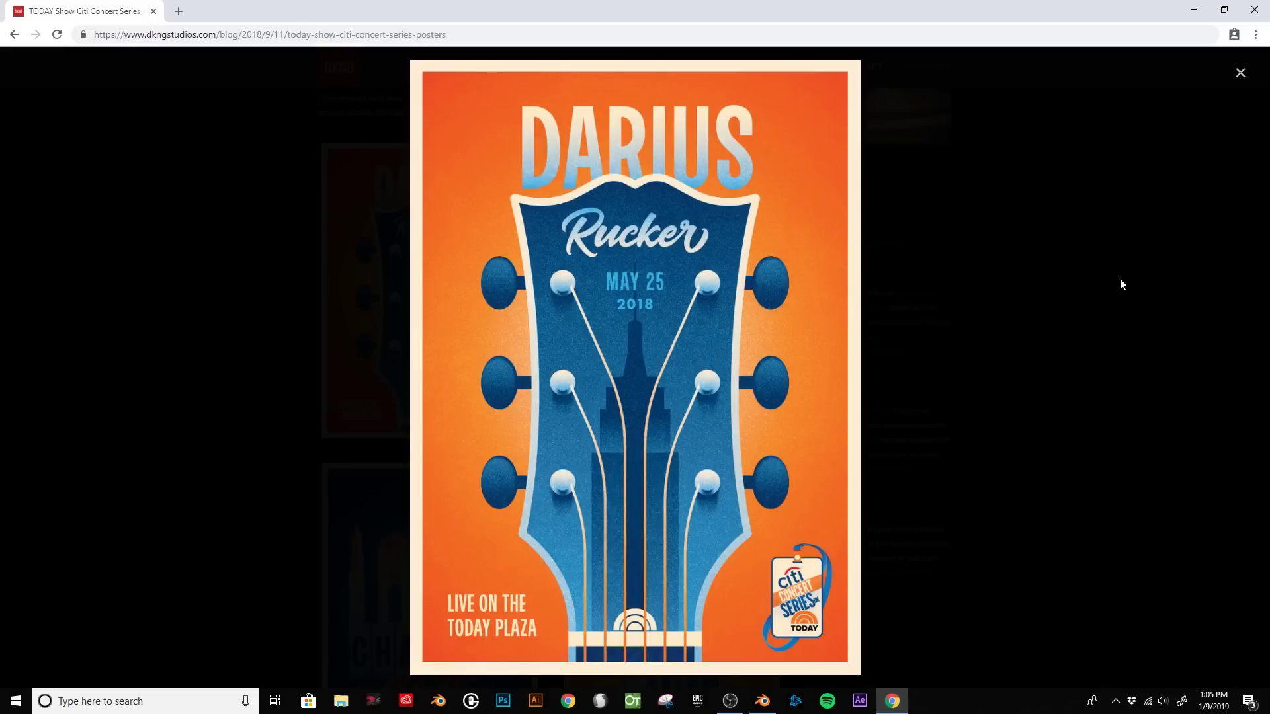
key(Right)
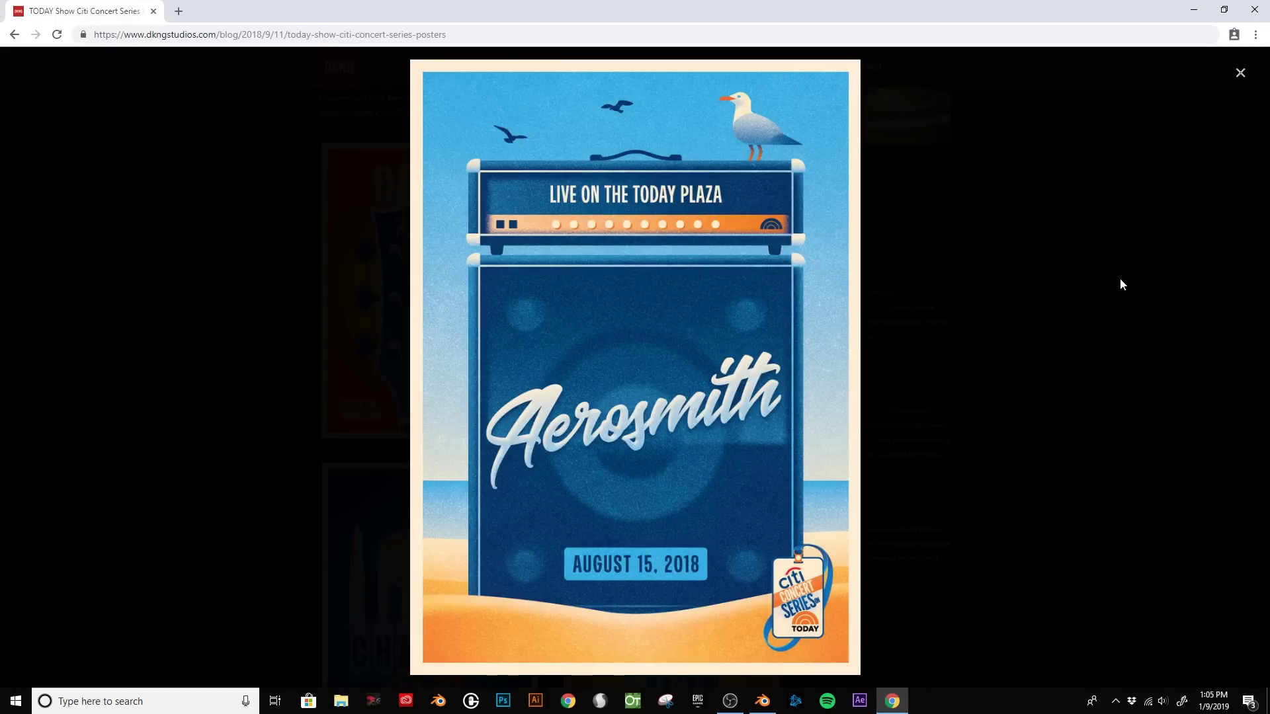
key(Right)
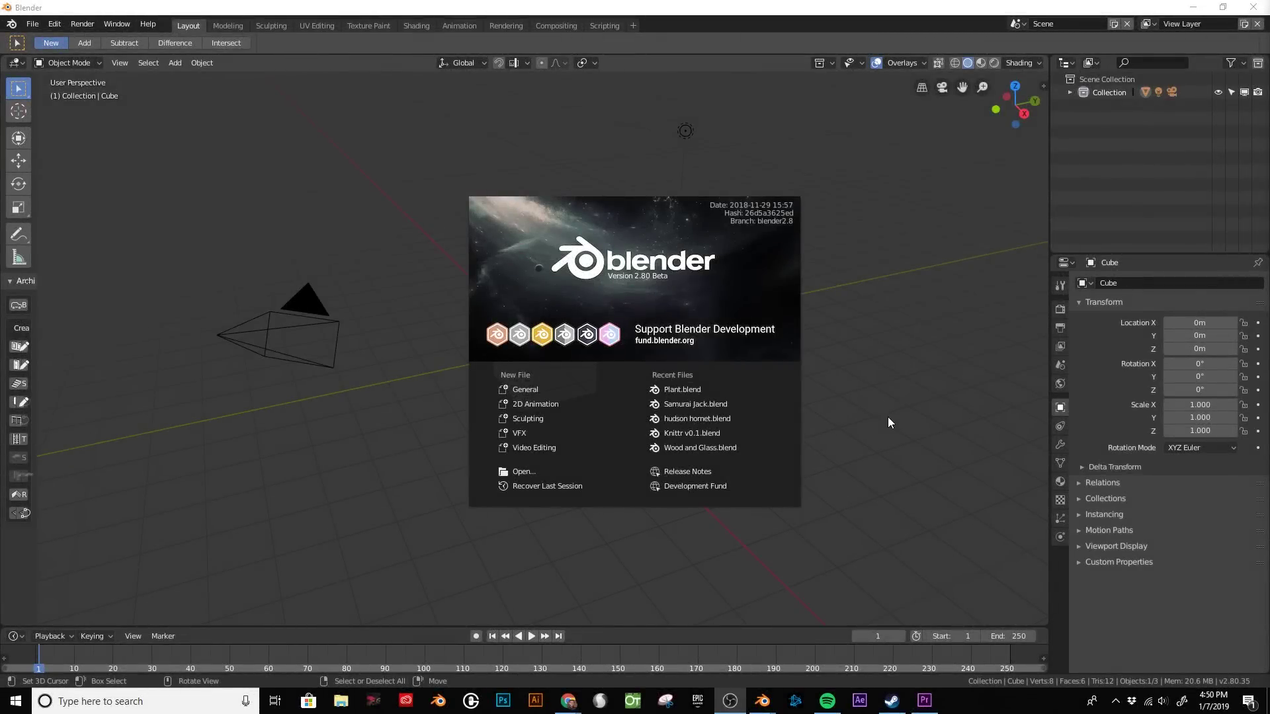
- Dismiss the splash screen and show the scene from the front in rendered shading
click(888, 418)
scroll(822, 396, down, 2)
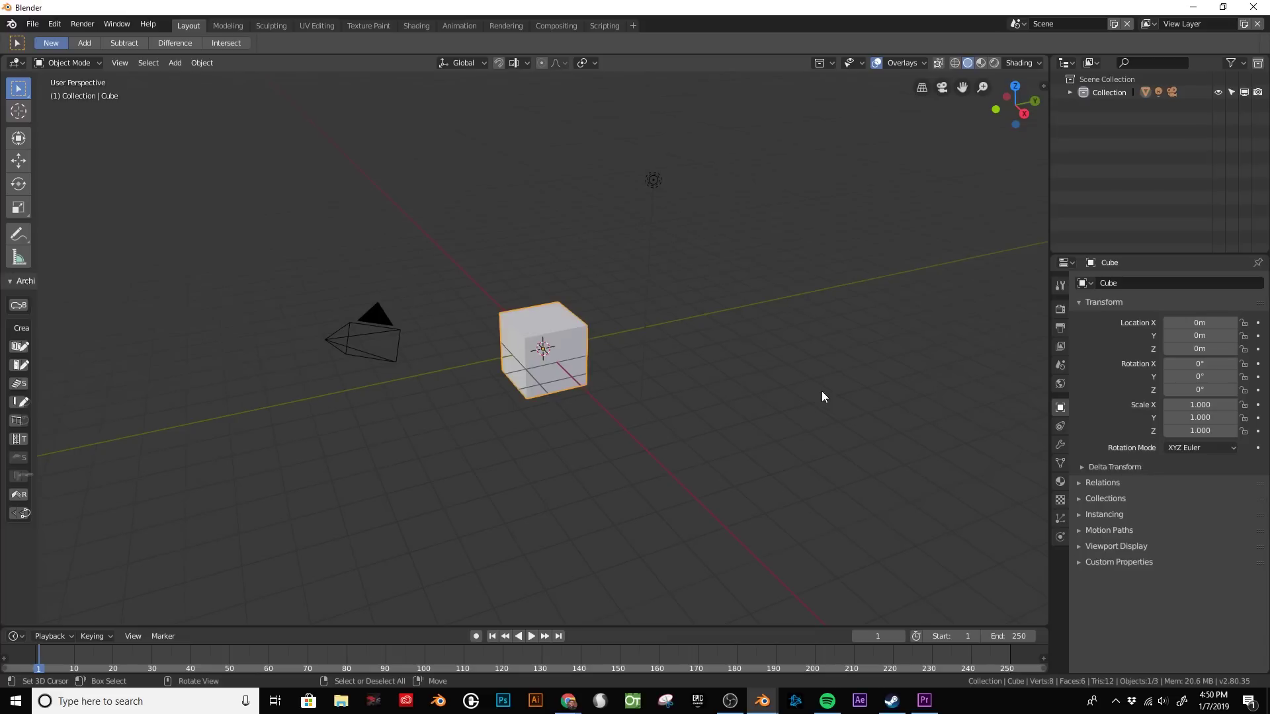
key(KP_1)
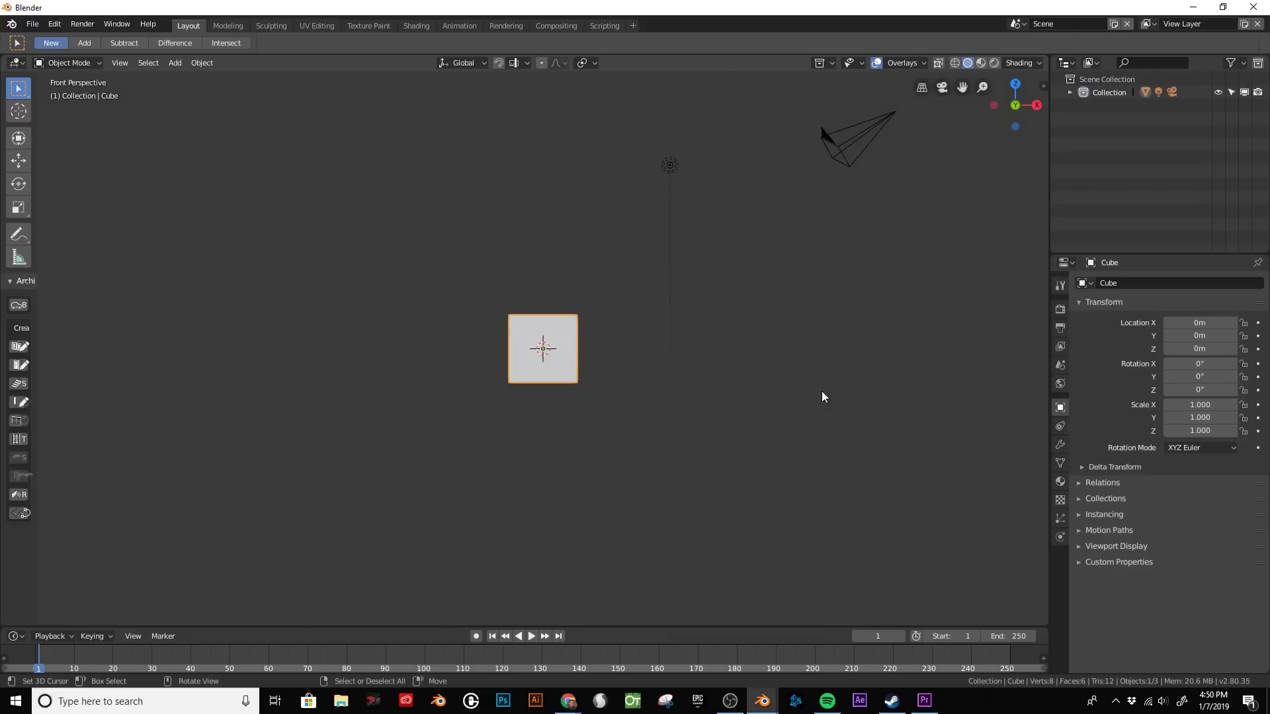
scroll(775, 386, up, 2)
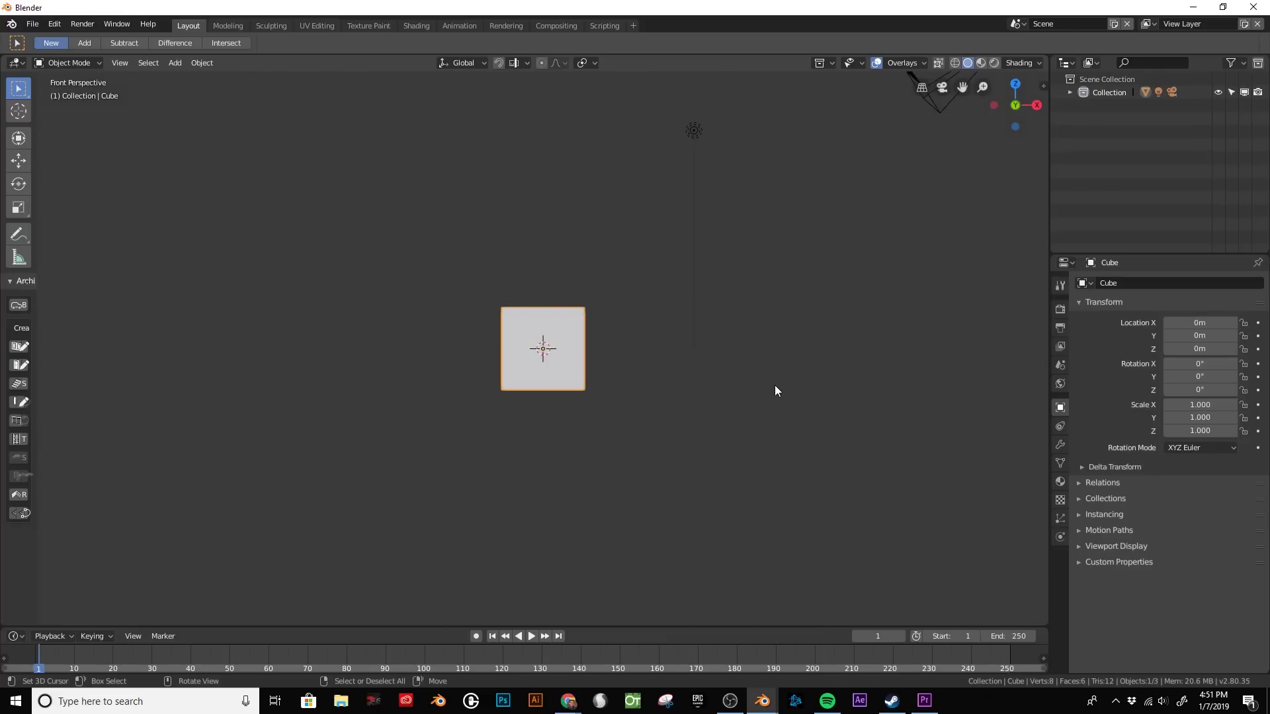
click(994, 62)
scroll(708, 294, up, 2)
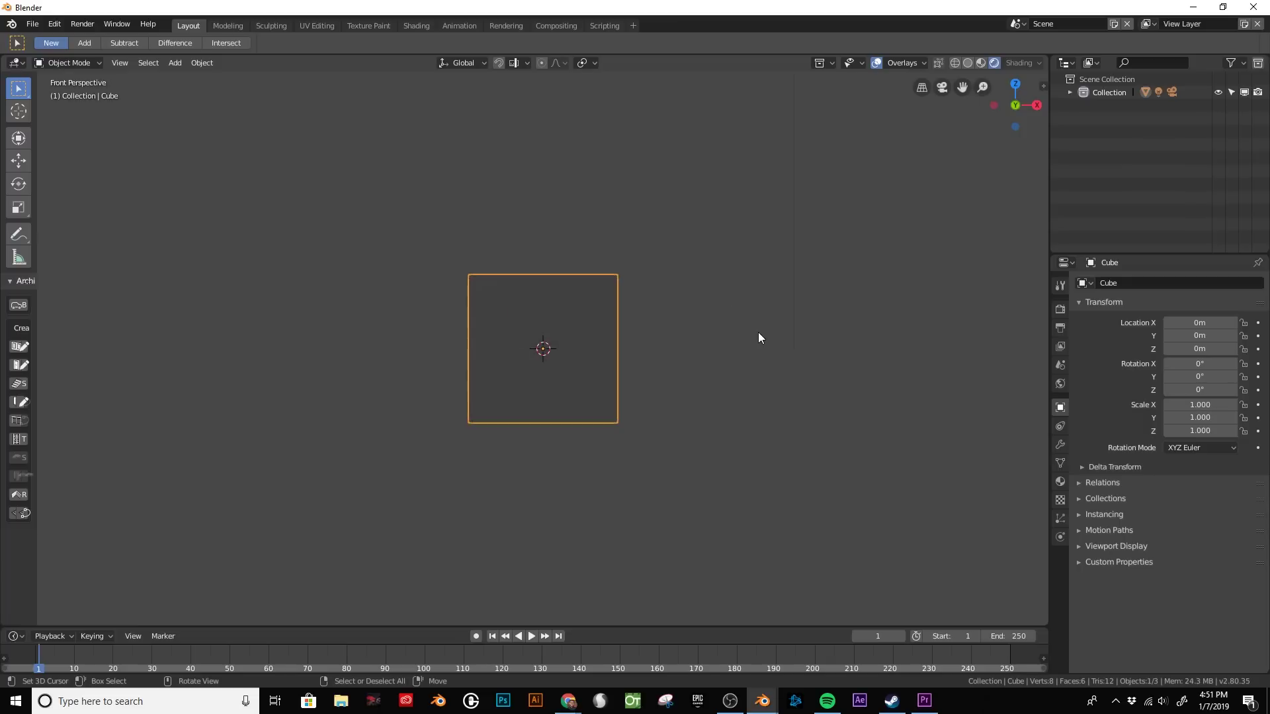
- Replace the default cube with a UV sphere and shade it smooth
key(x)
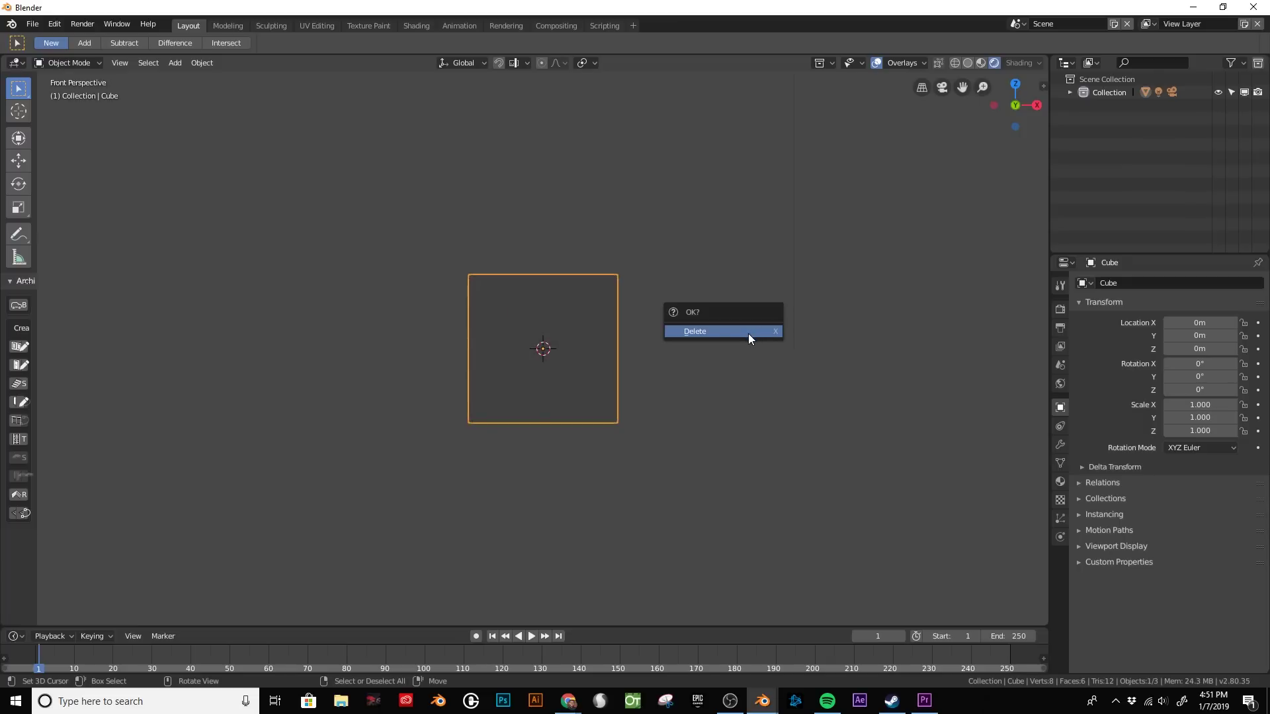
click(748, 333)
key(shift+a)
mouse_move(744, 333)
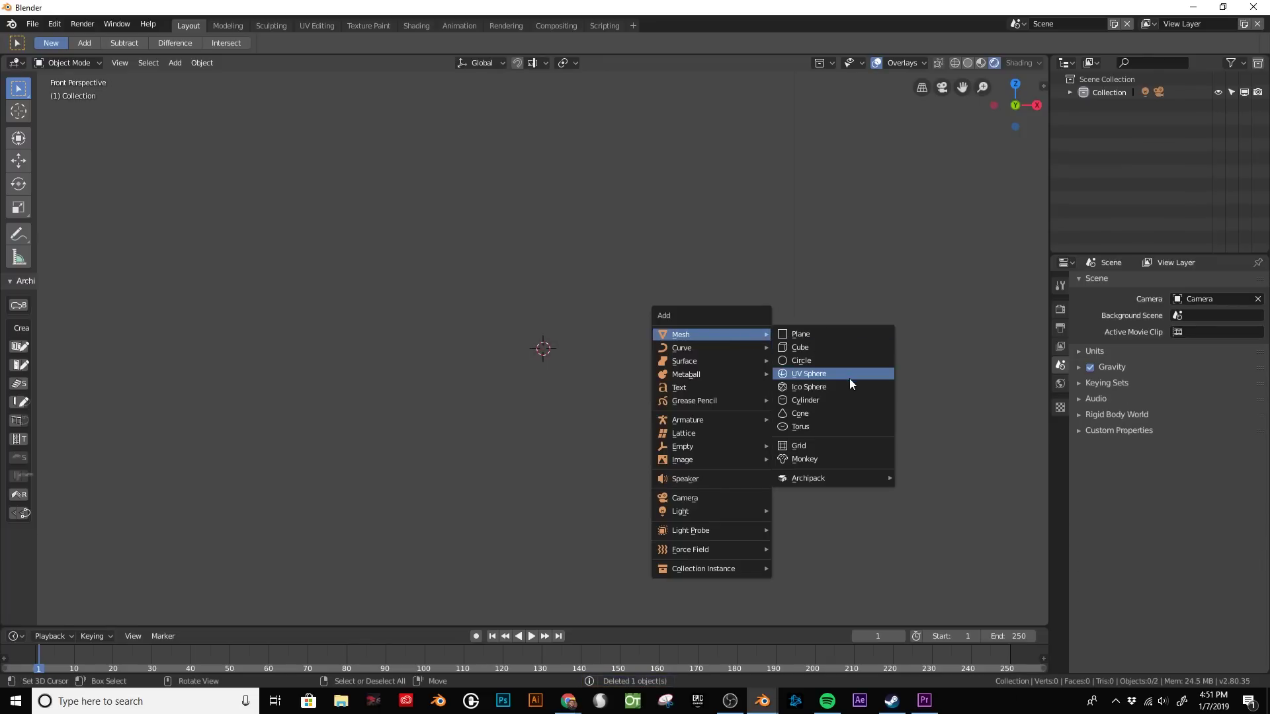
click(850, 379)
scroll(566, 324, down, 4)
scroll(577, 332, up, 5)
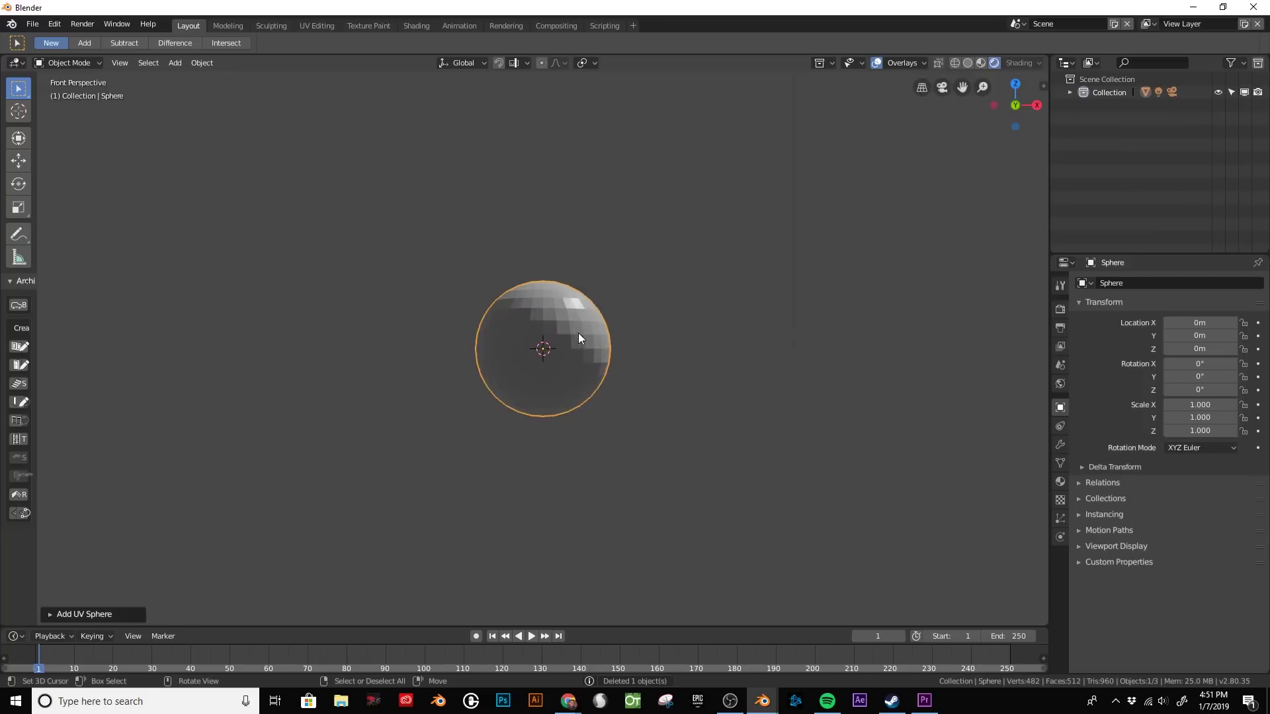
click(202, 62)
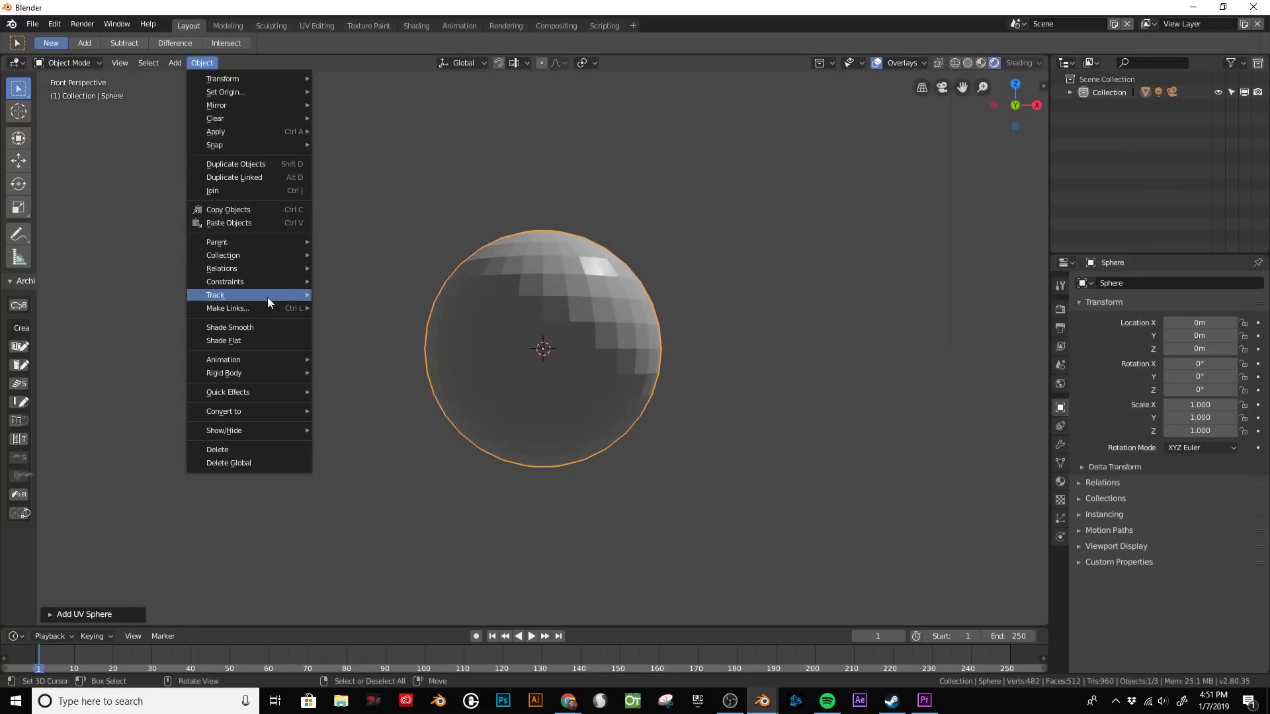
click(268, 326)
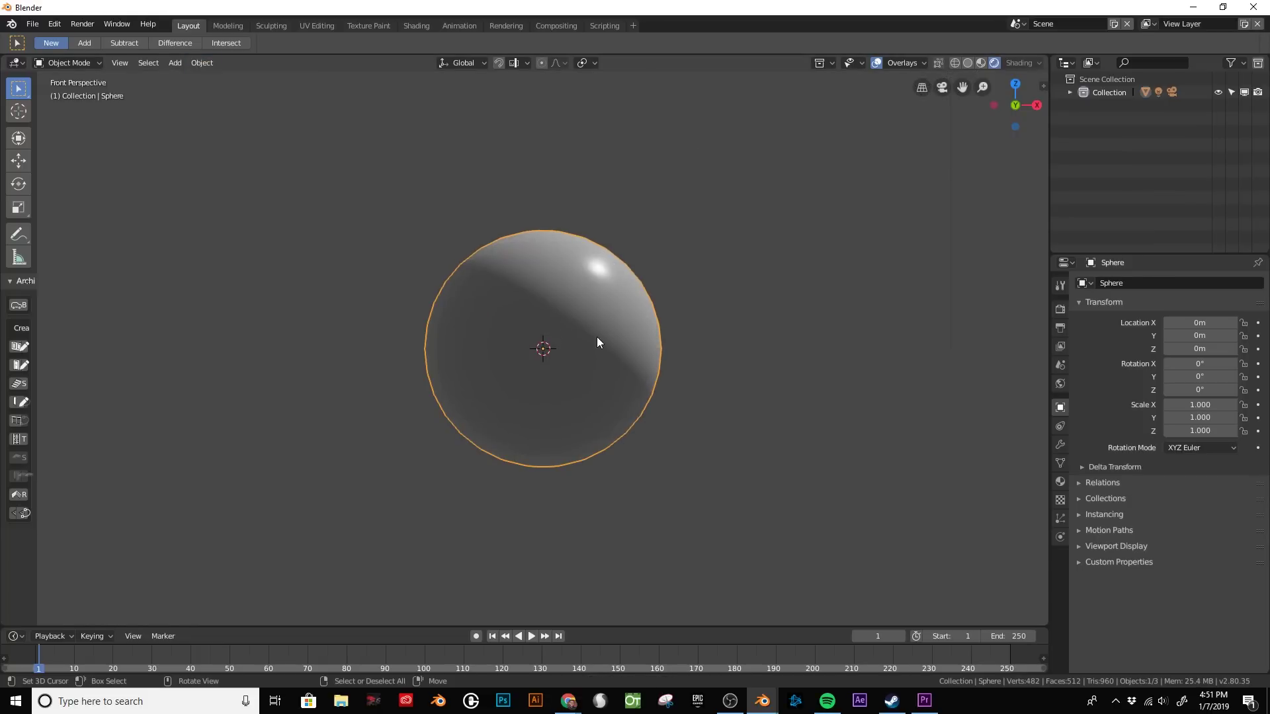
- Turn the timeline area into an enlarged Shader Editor and create a new material for the sphere
drag(587, 626, 592, 448)
click(15, 456)
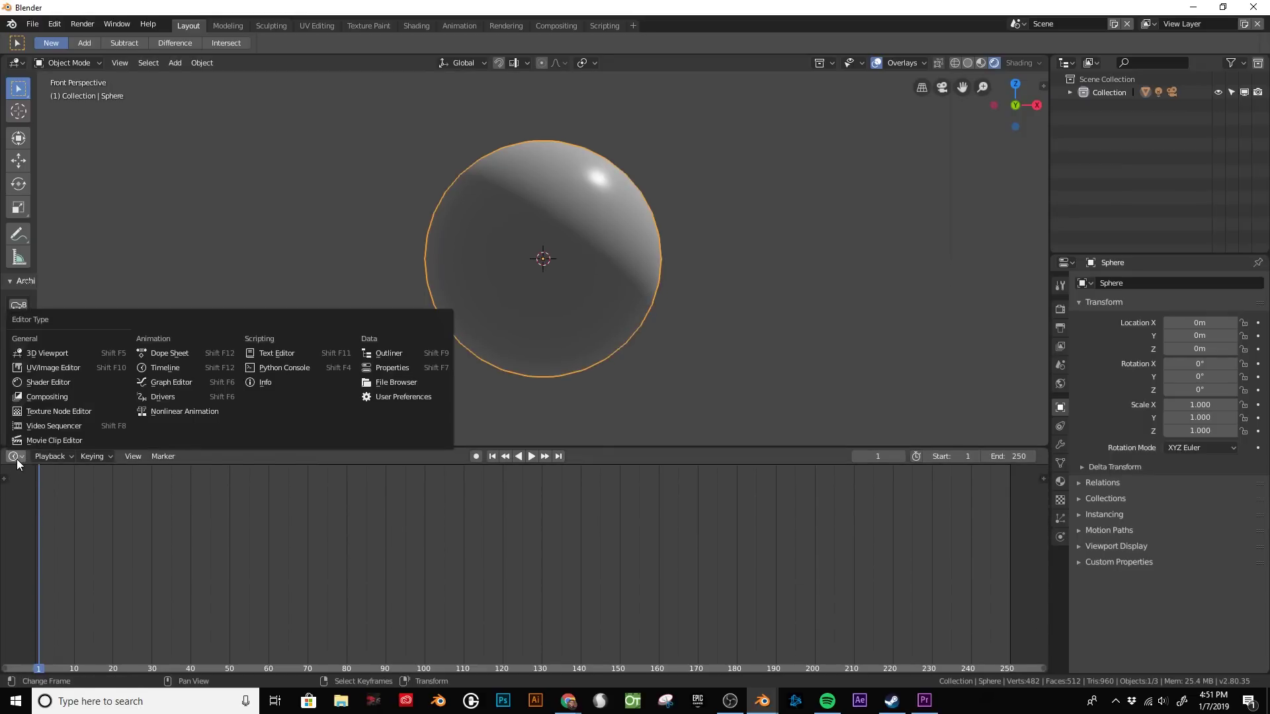
click(17, 457)
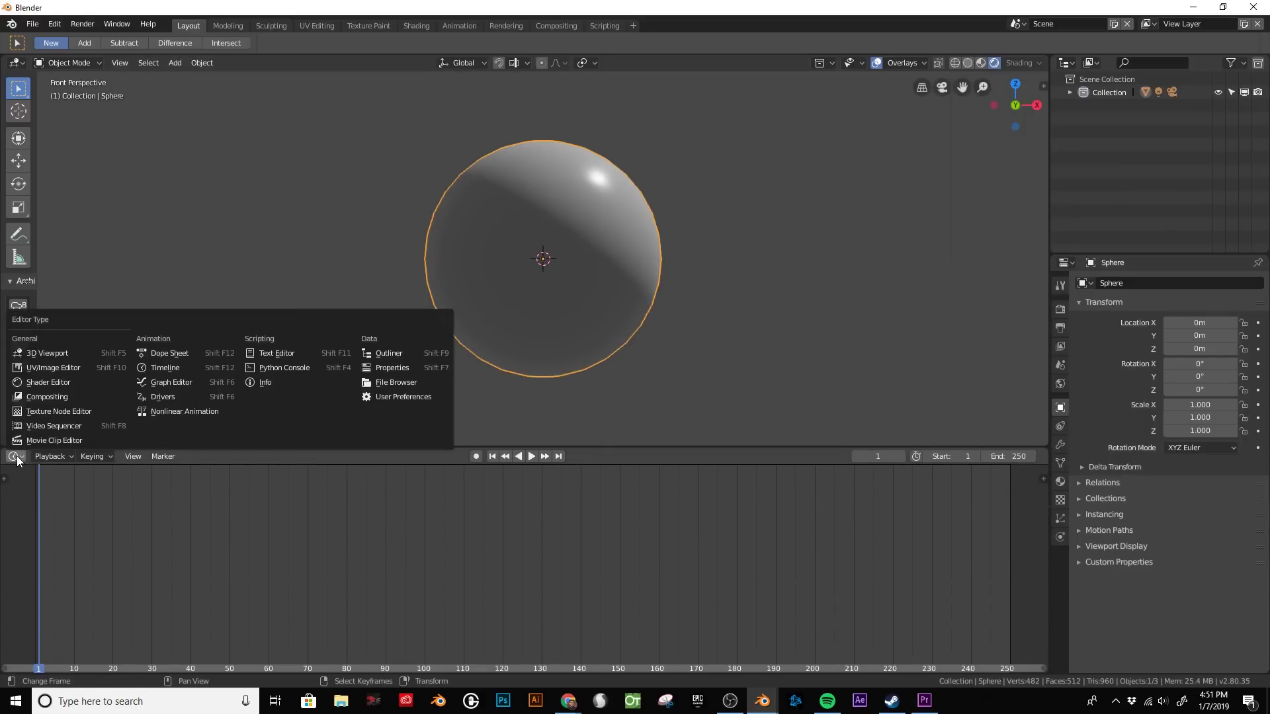
click(60, 381)
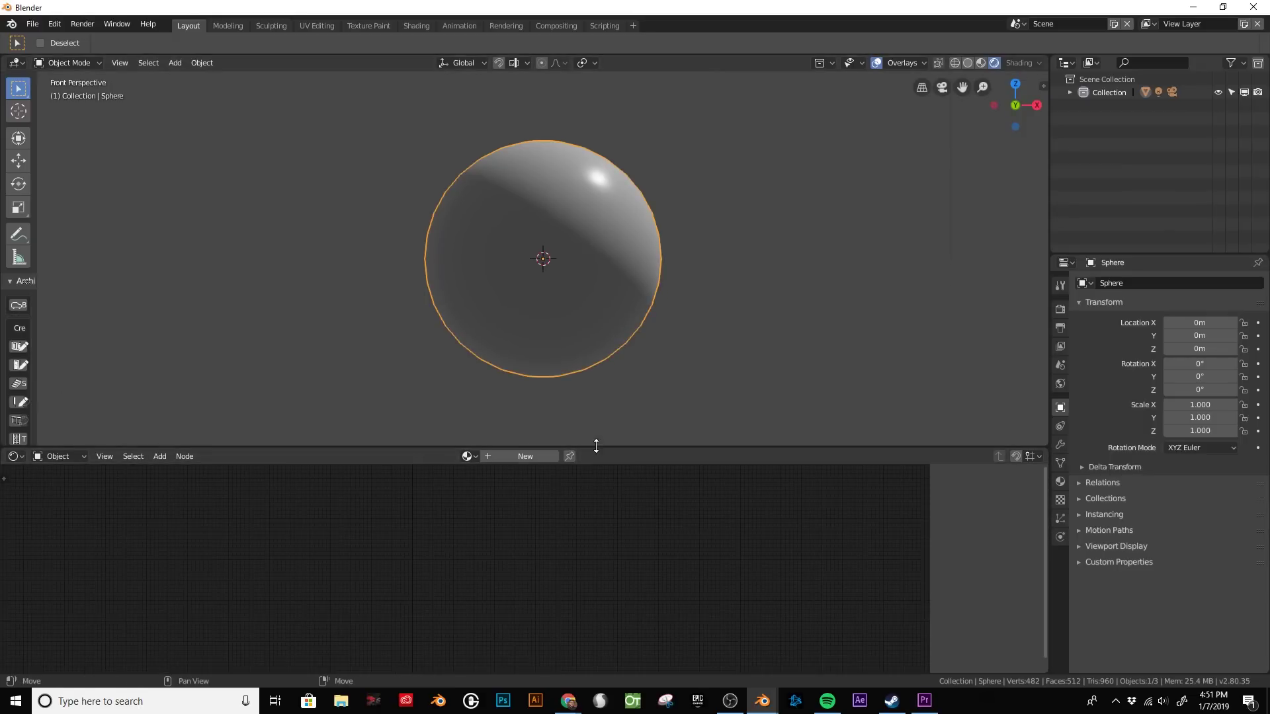
drag(596, 447, 596, 402)
click(521, 414)
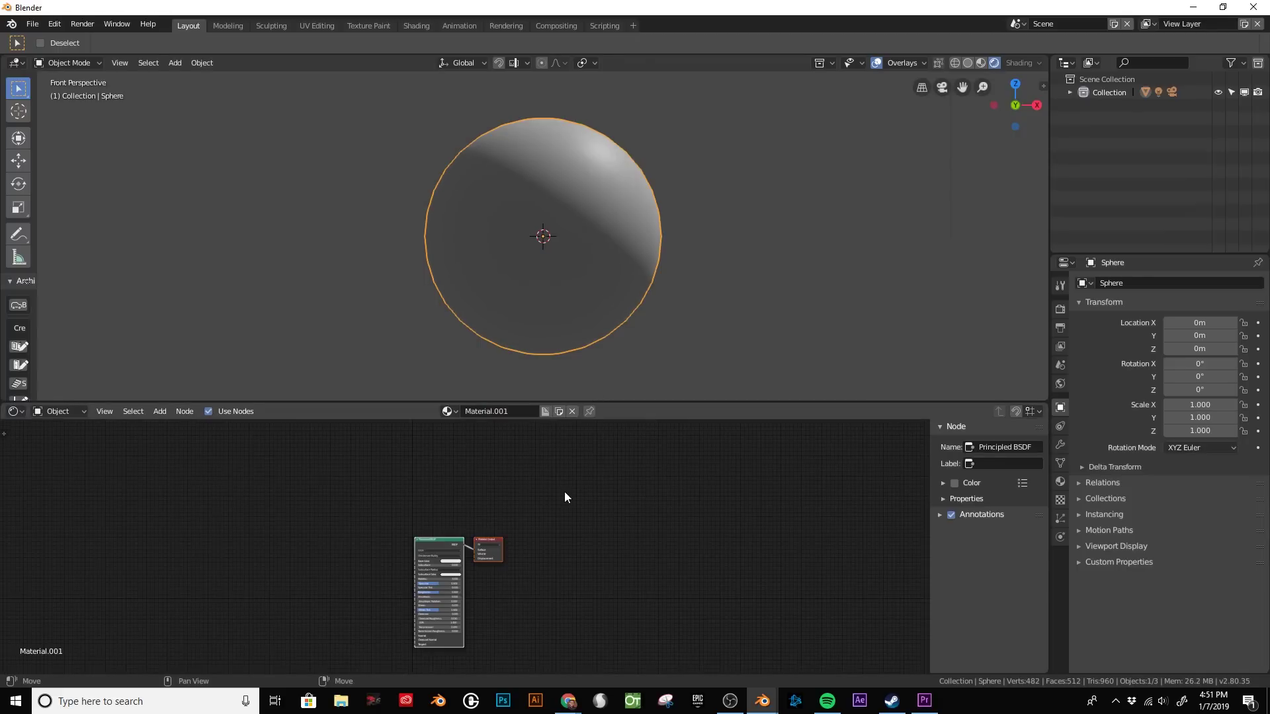
- Replace the material's Principled BSDF node with a Diffuse BSDF node placed well ahead of the Material Output
scroll(514, 585, up, 2)
middle_drag(514, 585, 694, 508)
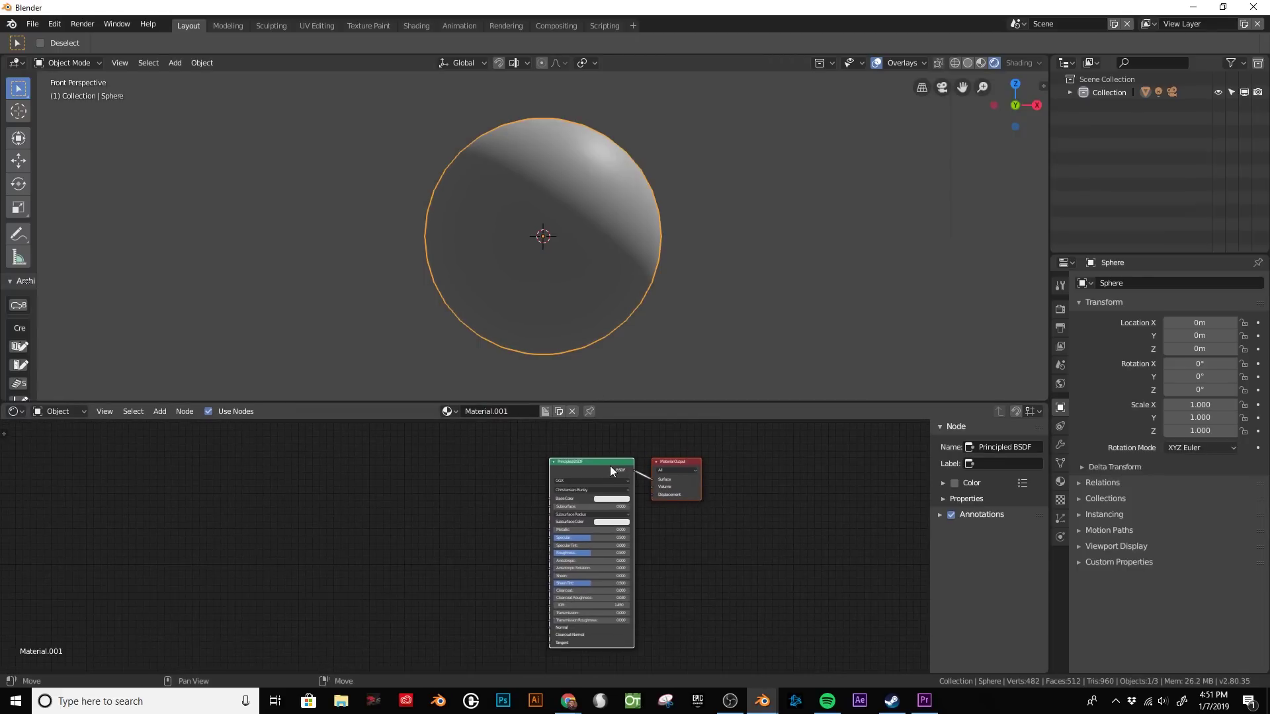
drag(609, 466, 573, 464)
key(x)
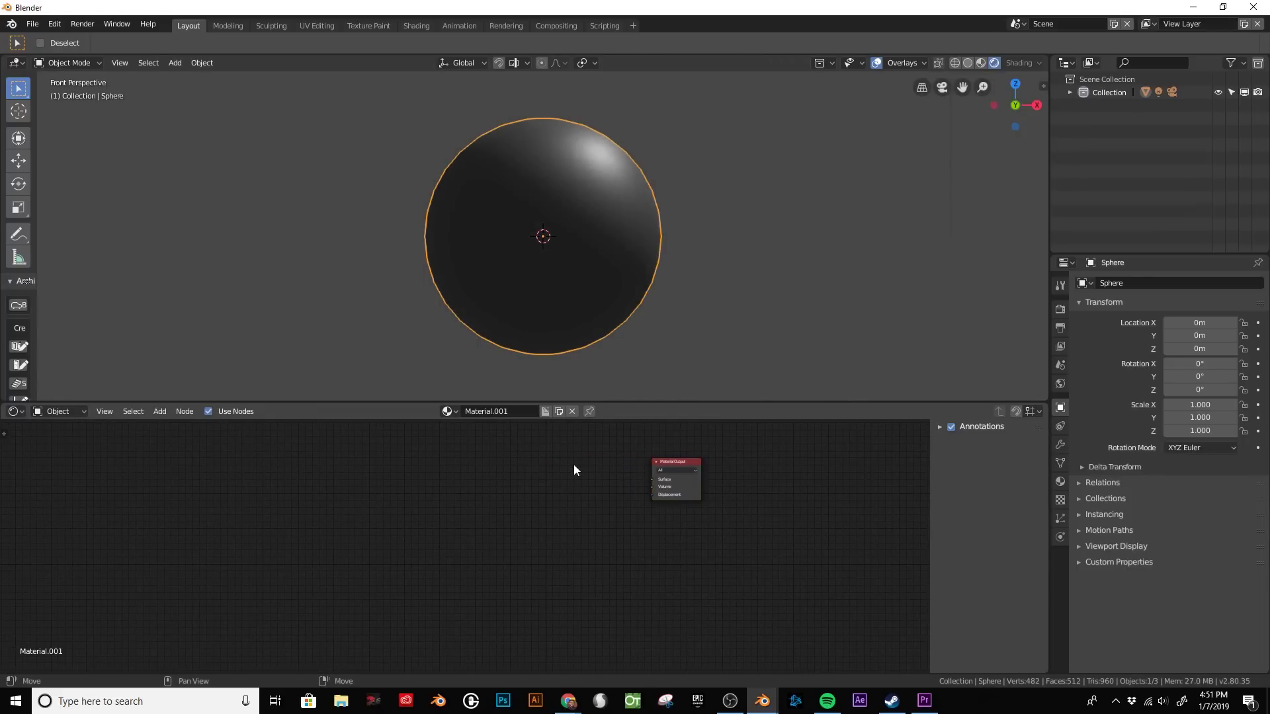
key(shift+a)
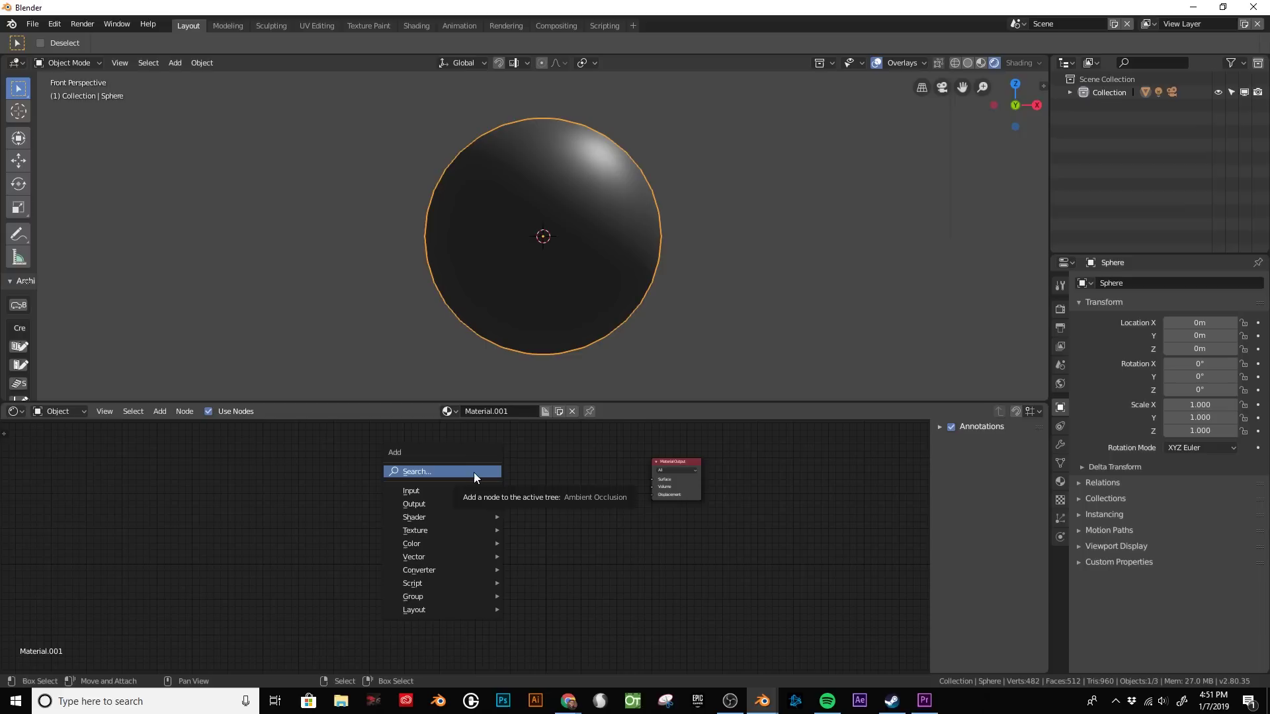
click(474, 473)
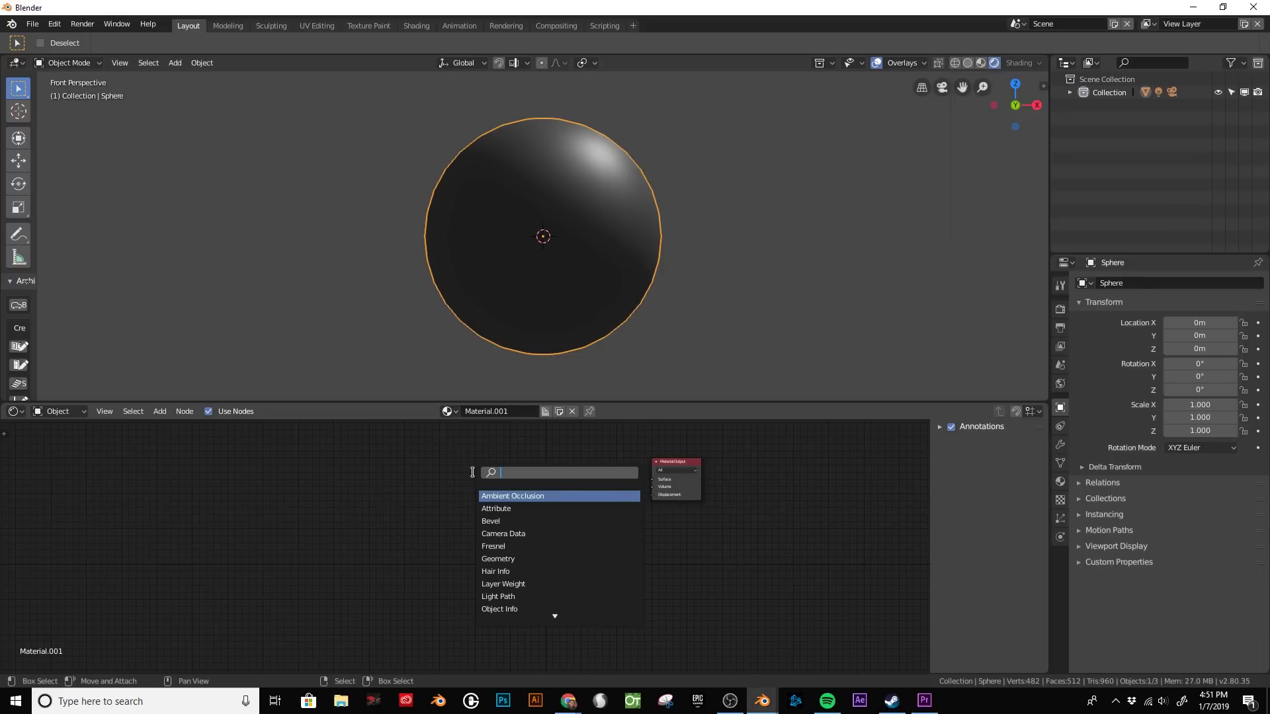
text(di)
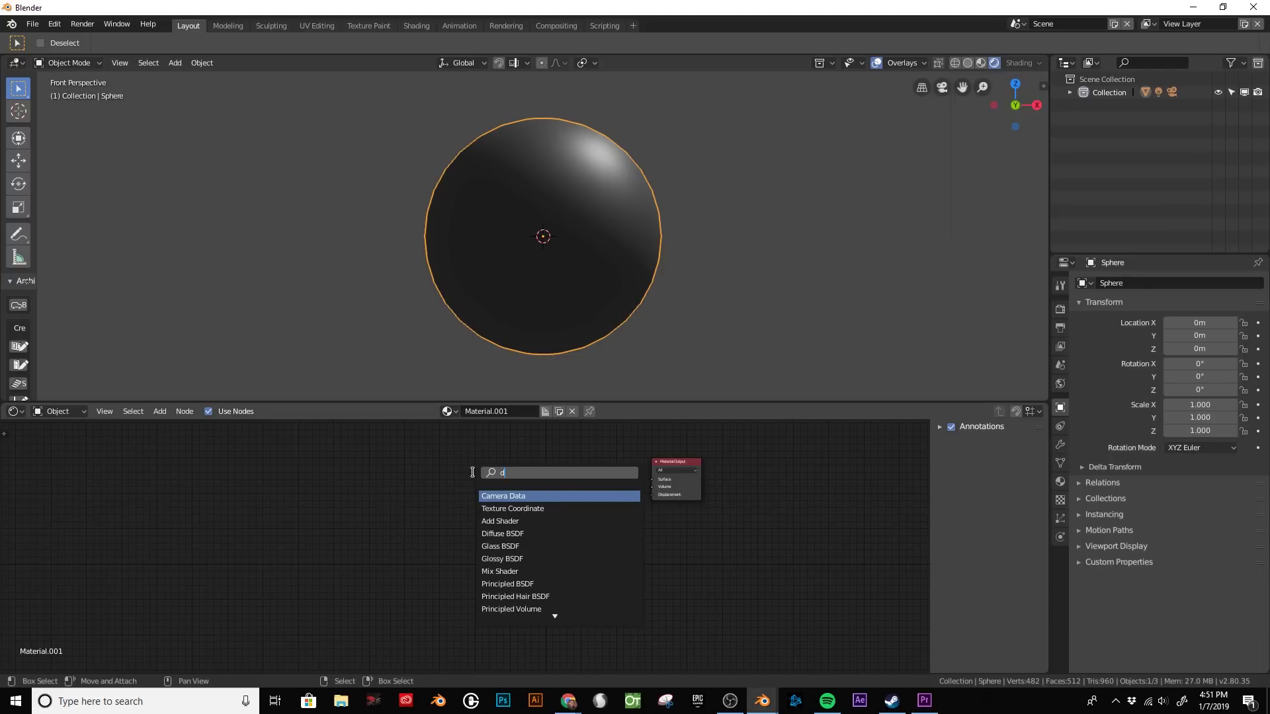
click(559, 508)
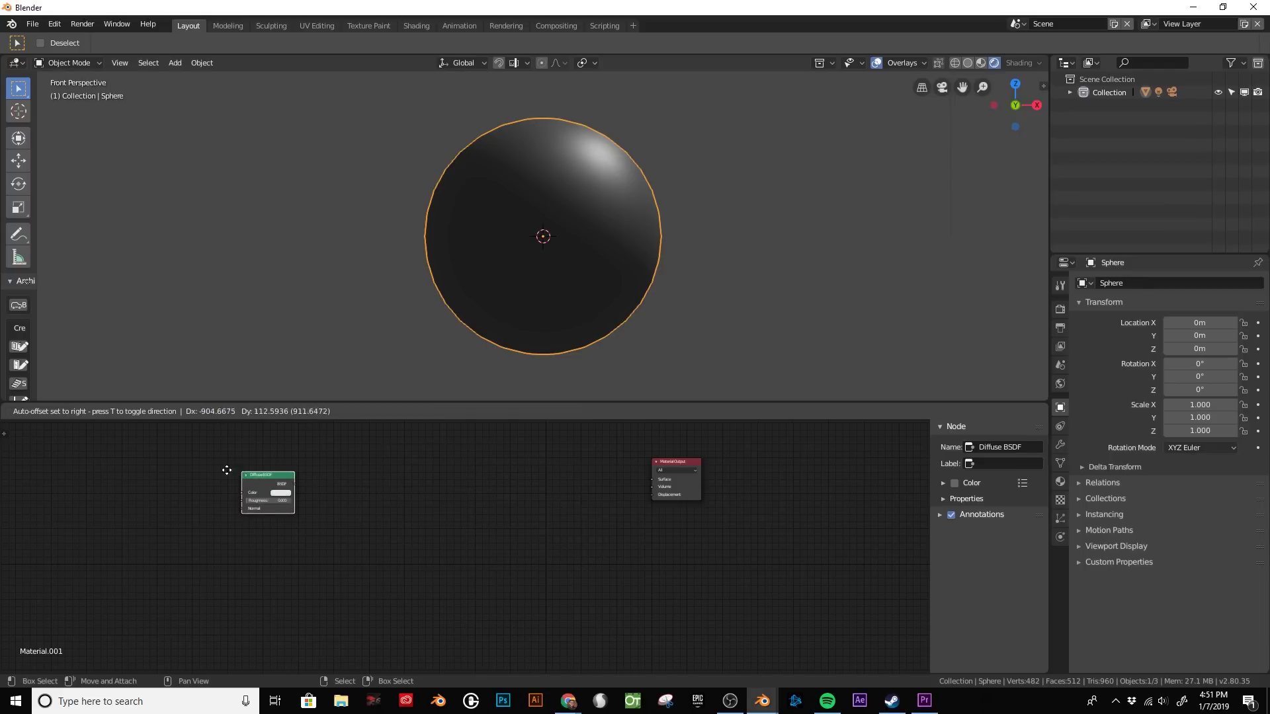
click(149, 459)
- Add a Shader to RGB node and connect the Diffuse BSDF output to its Shader input
key(shift+a)
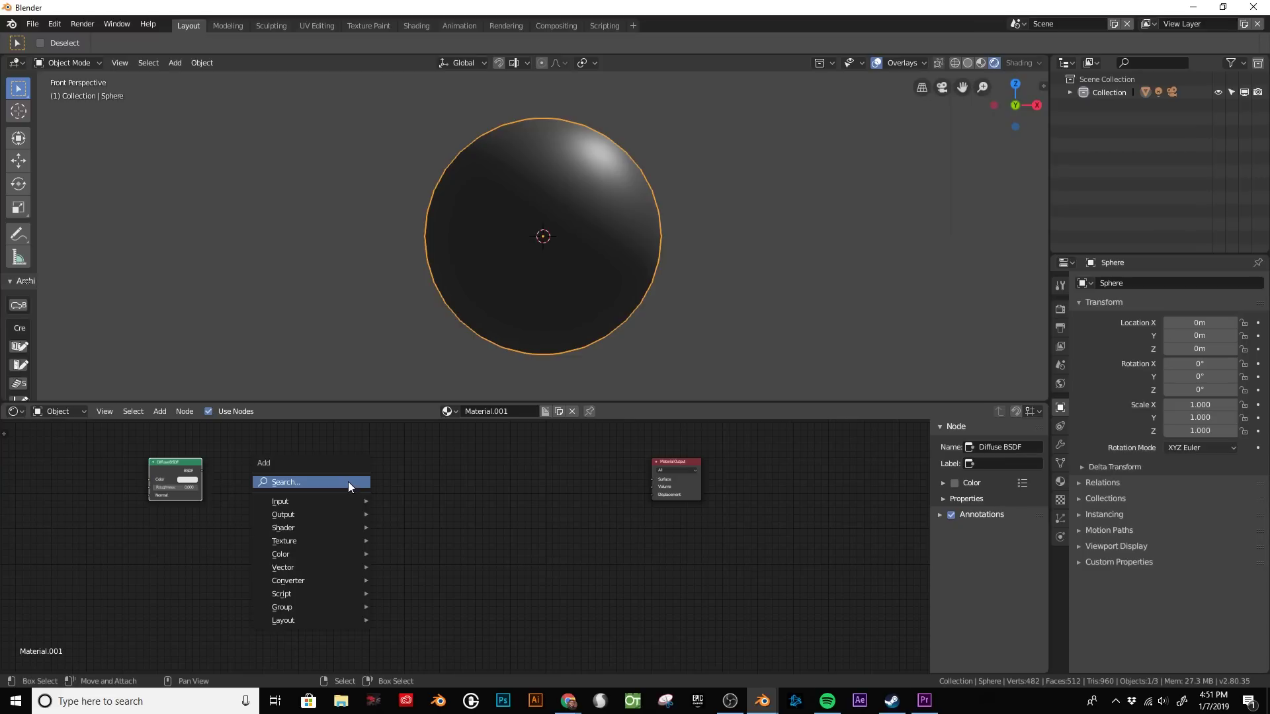
click(348, 481)
text(sha)
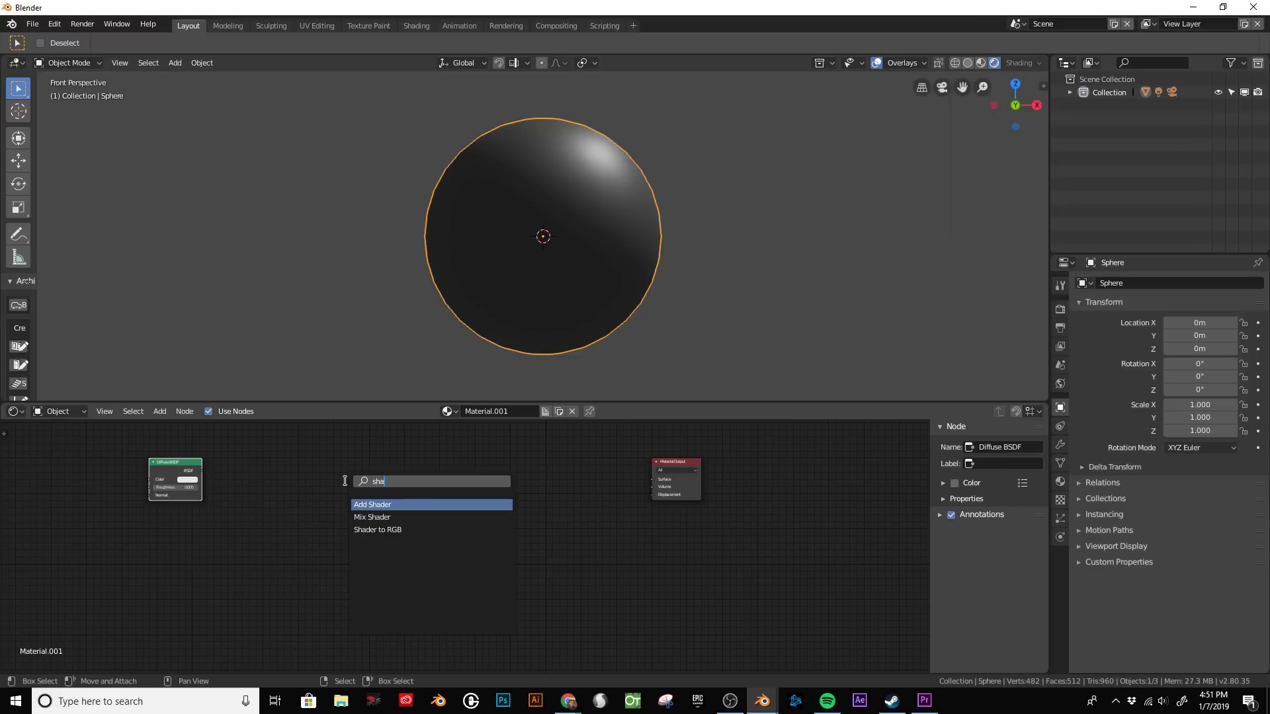
text(der)
click(444, 530)
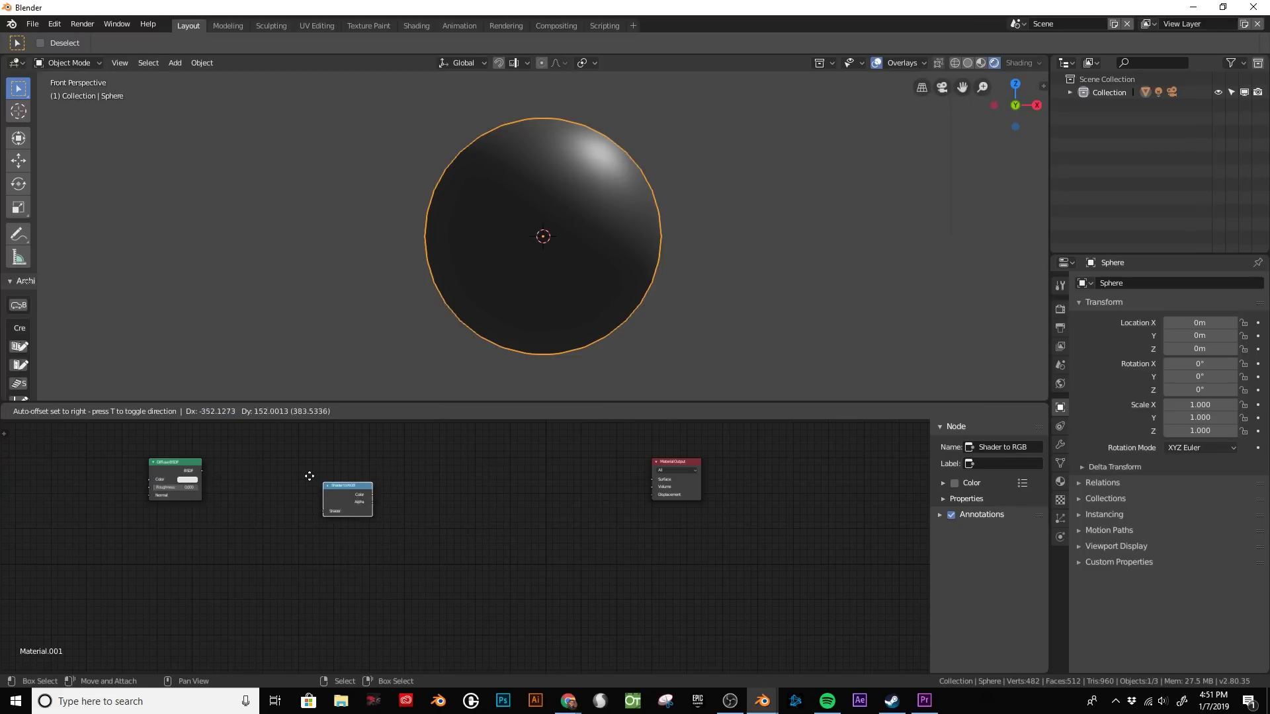
click(239, 454)
drag(201, 470, 251, 491)
- Add a ColorRamp node and connect the Shader to RGB color output to its Fac input
key(shift+a)
click(447, 495)
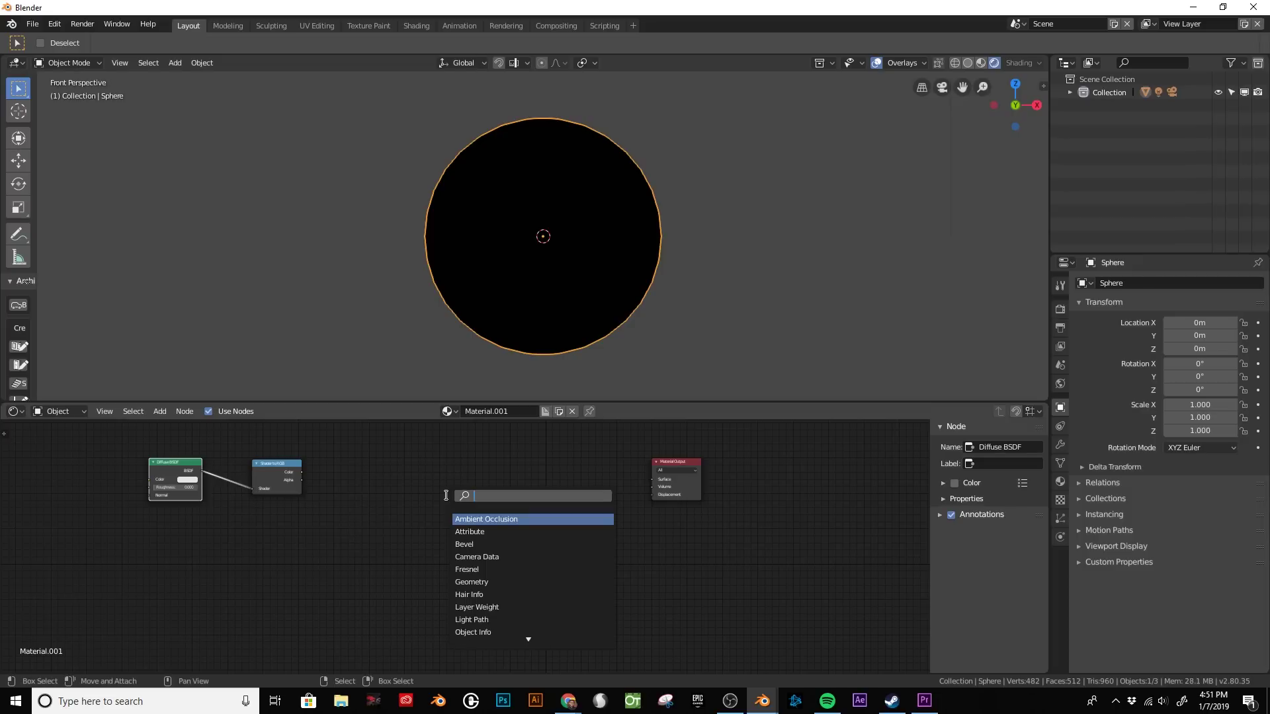
text(colo)
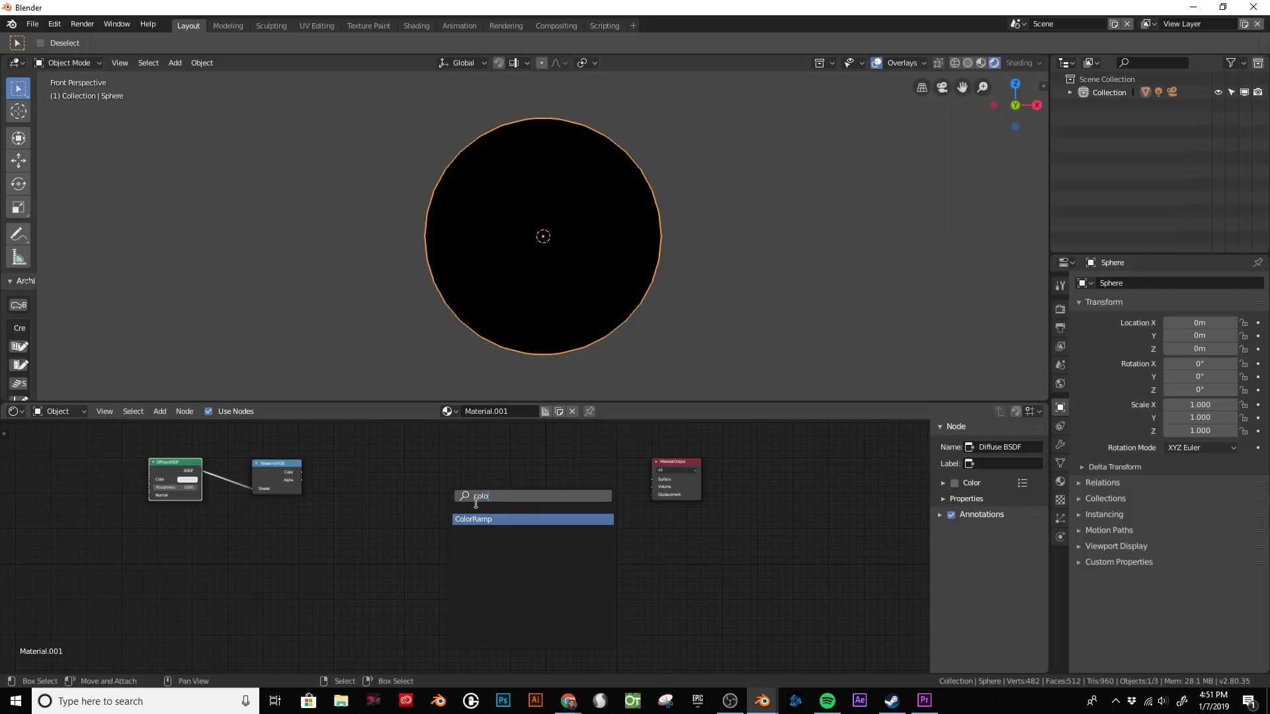
click(496, 520)
click(331, 464)
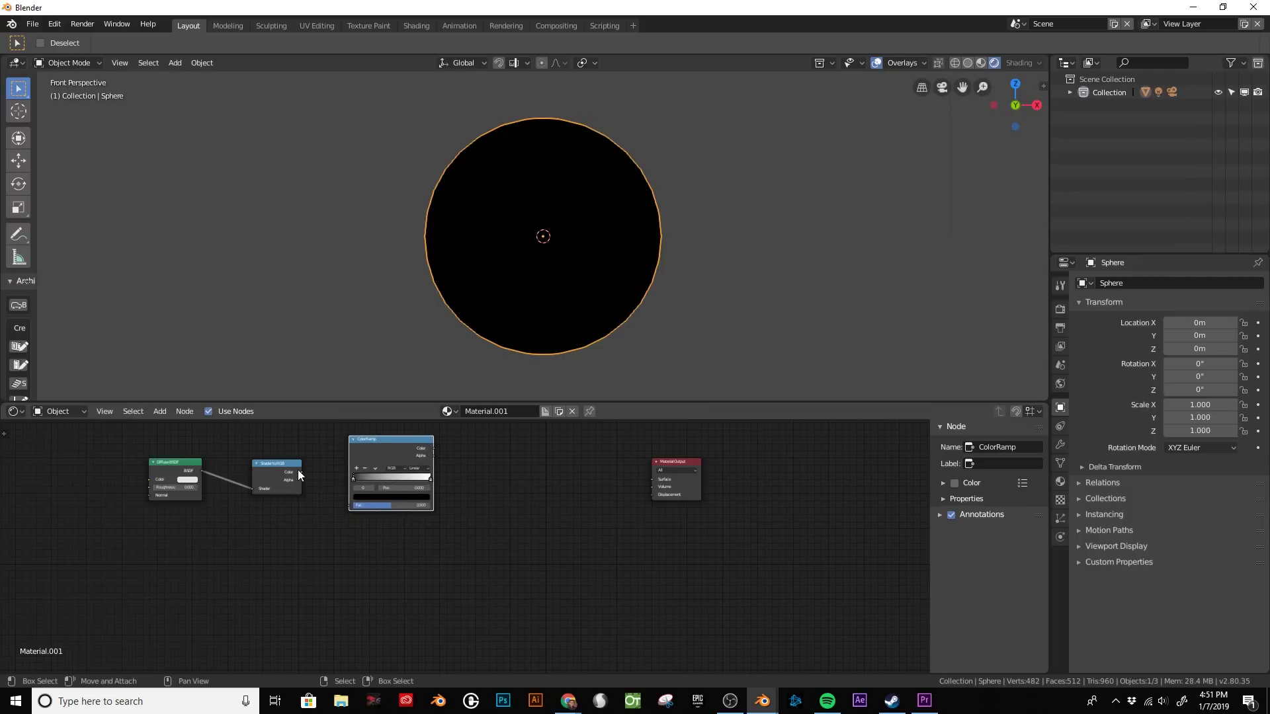
drag(302, 472, 349, 505)
- Add an Emission node and link it between the ColorRamp's color output and the Material Output's Surface input
key(shift+a)
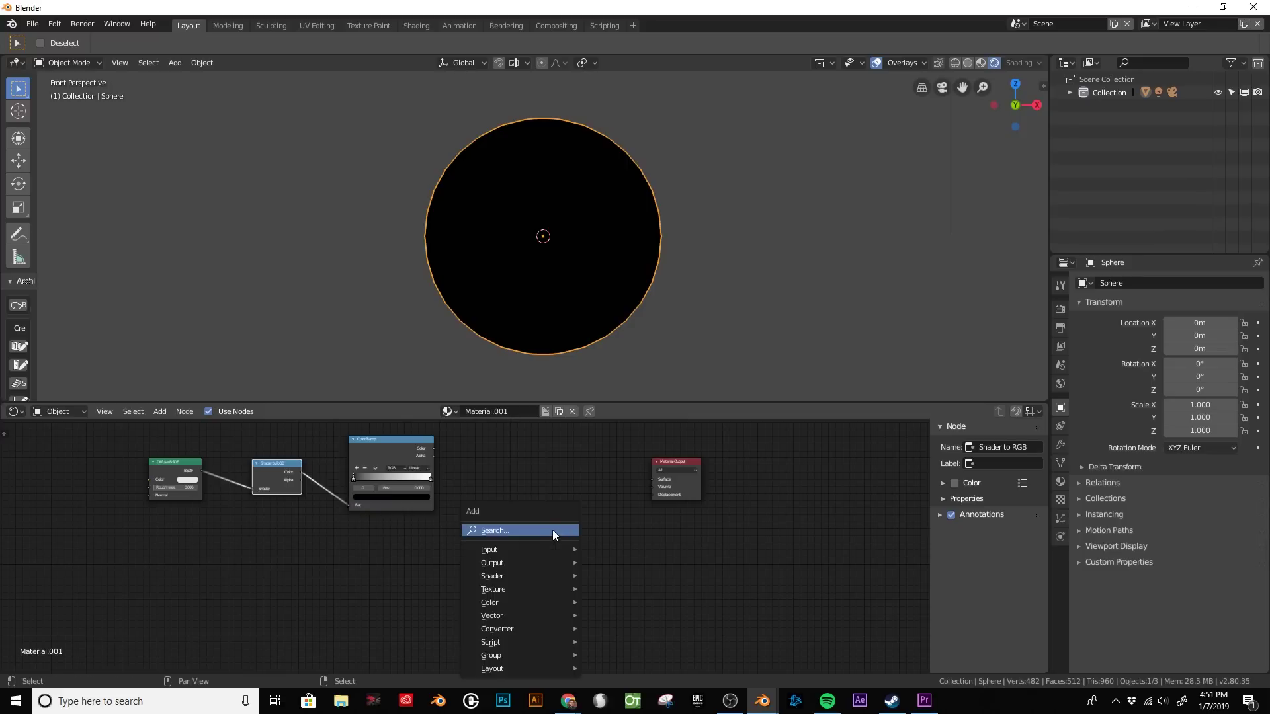
click(553, 530)
text(em)
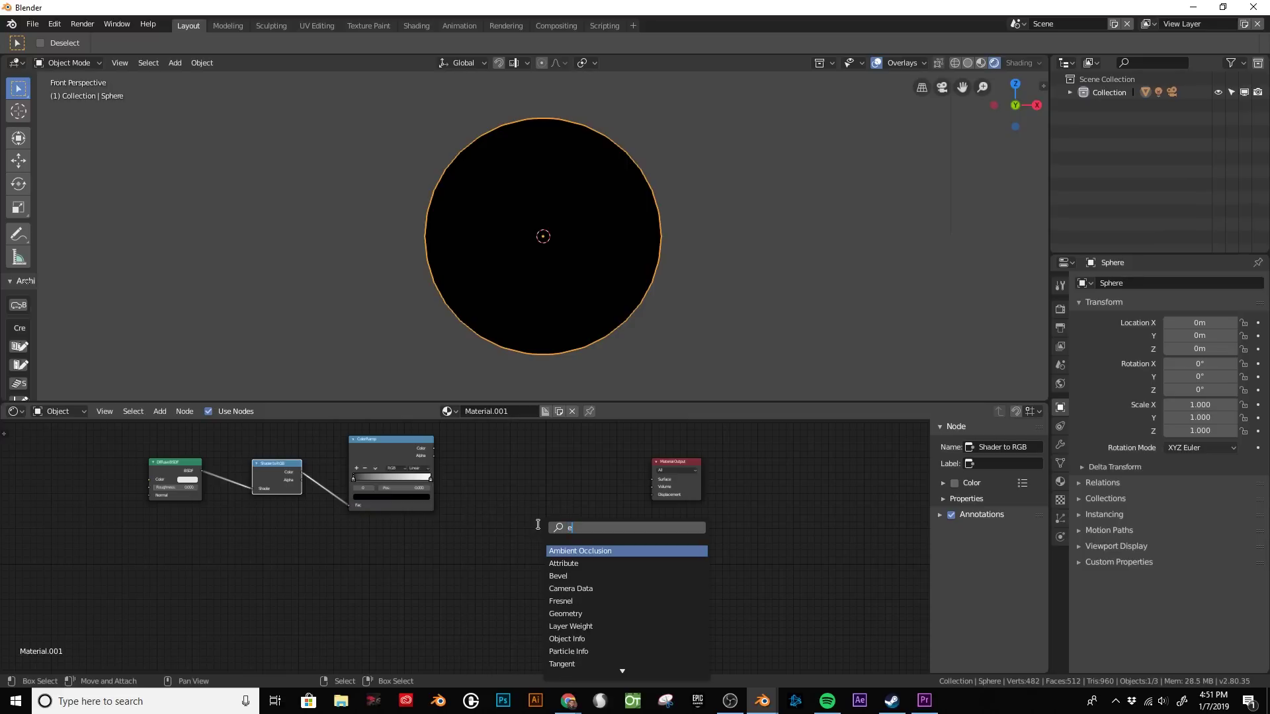
click(596, 551)
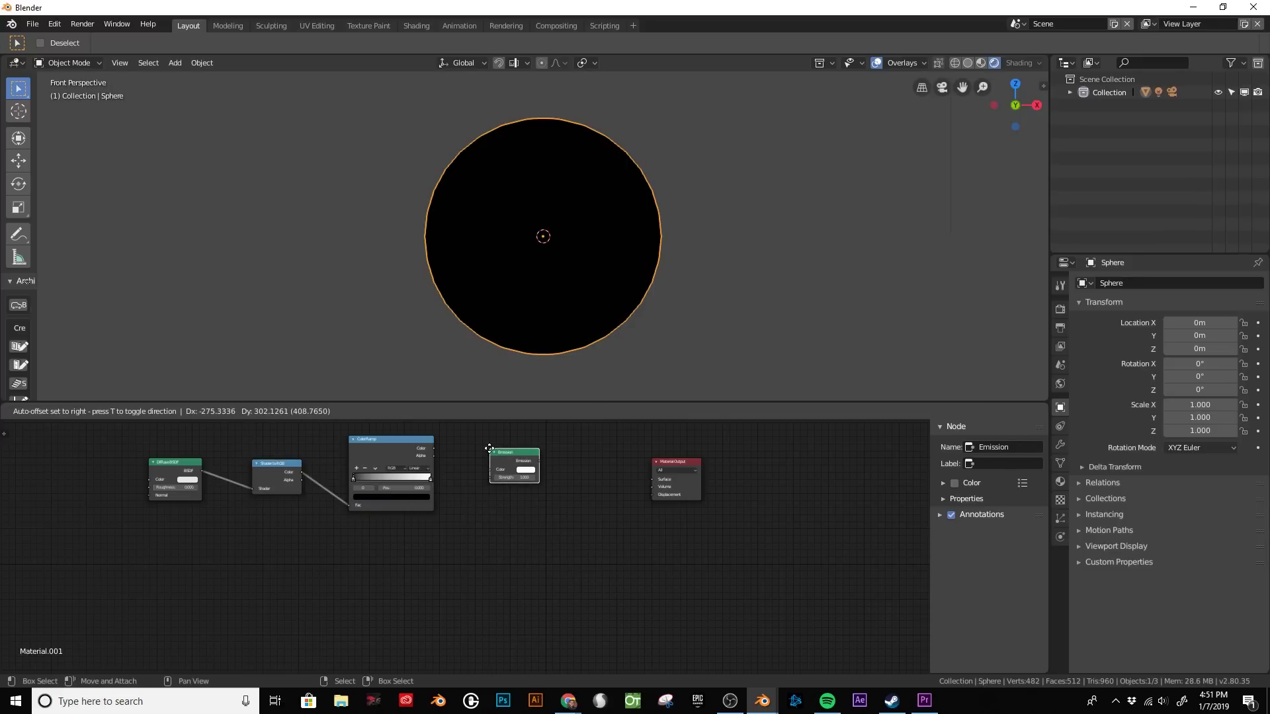
click(502, 446)
mouse_move(432, 449)
mouse_down()
mouse_move(467, 470)
mouse_move(652, 480)
mouse_up()
- Move the ColorRamp's white stop close to the black one, at about position 0.091
scroll(374, 472, up, 2)
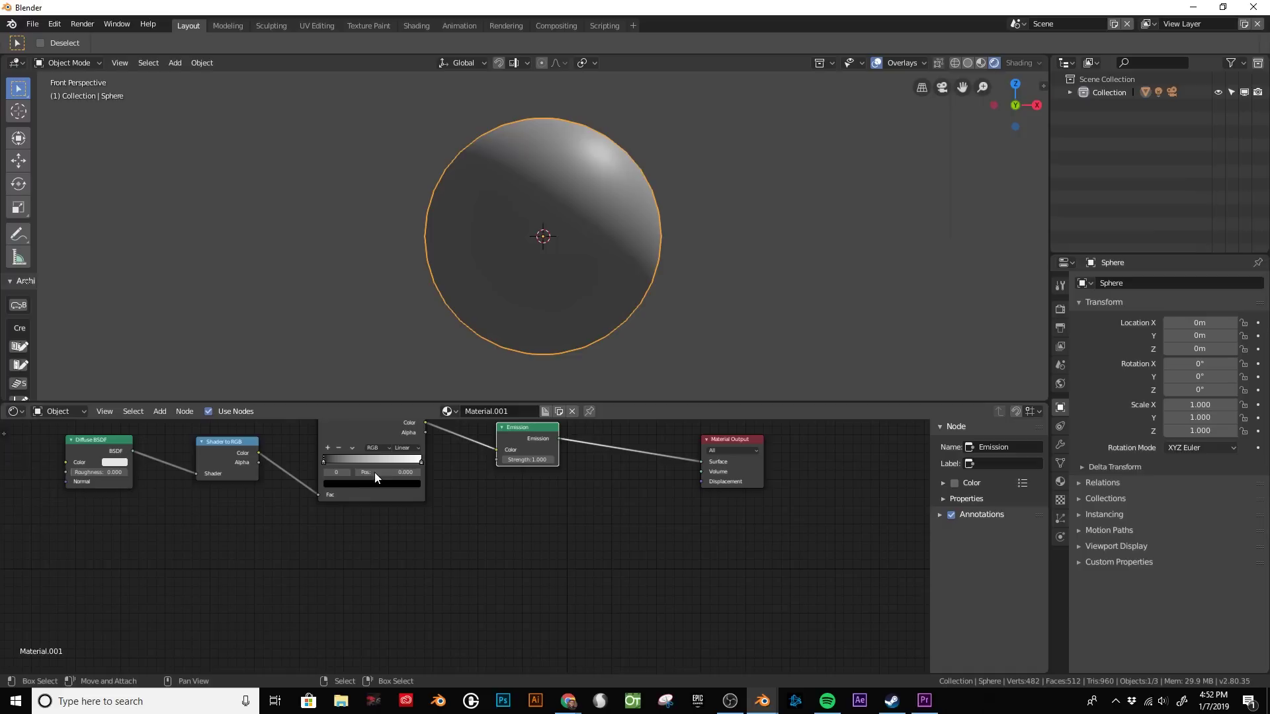
middle_drag(374, 472, 513, 586)
drag(507, 521, 419, 521)
click(428, 522)
- Try moving the light to the opposite side of the sphere to preview the two-tone shading
middle_drag(615, 265, 553, 241)
scroll(624, 241, down, 6)
click(619, 123)
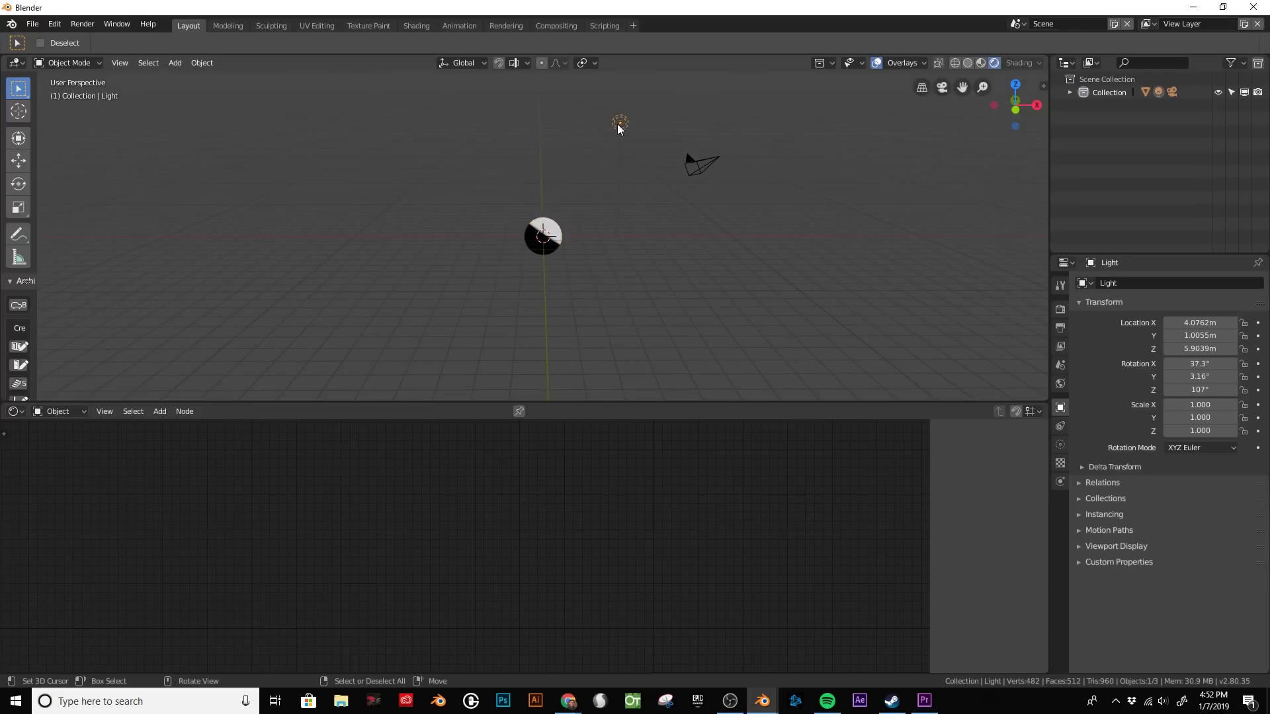
key(g)
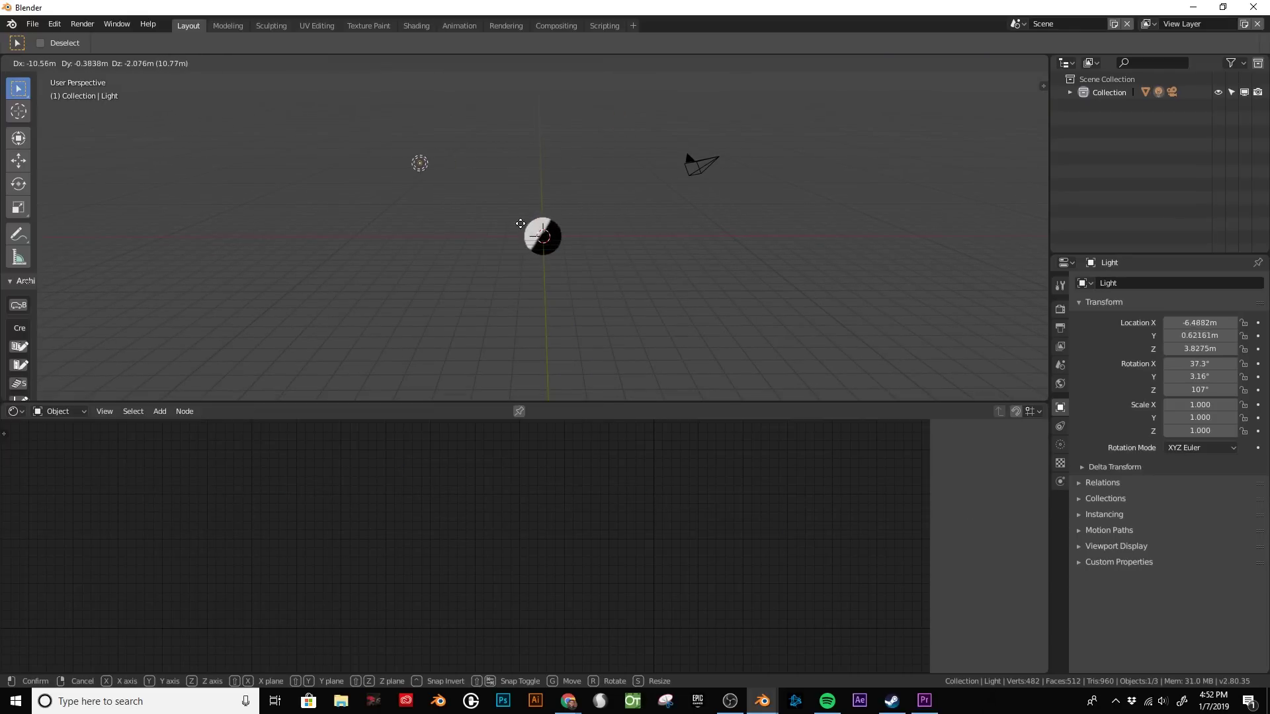
key(Escape)
- Add a Voronoi Texture node to the sphere's material and connect its color output to the Diffuse BSDF's Color input
click(543, 239)
scroll(544, 239, up, 3)
key(shift+a)
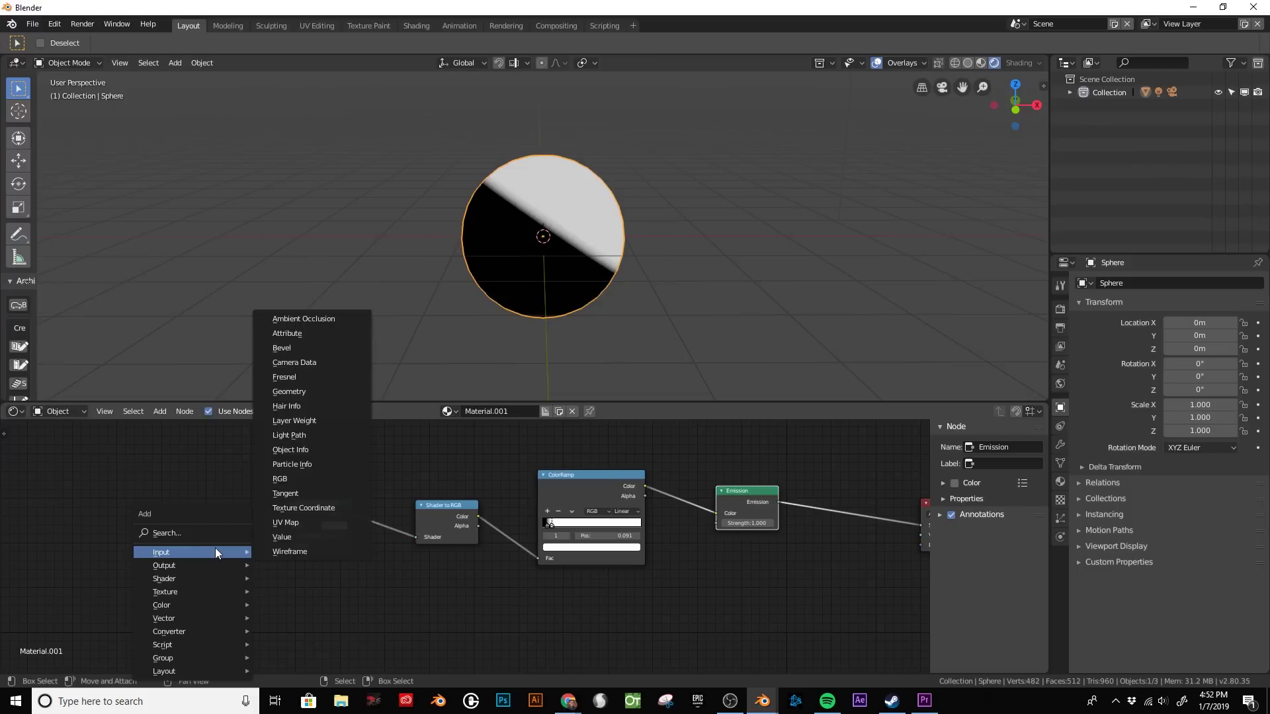
click(204, 533)
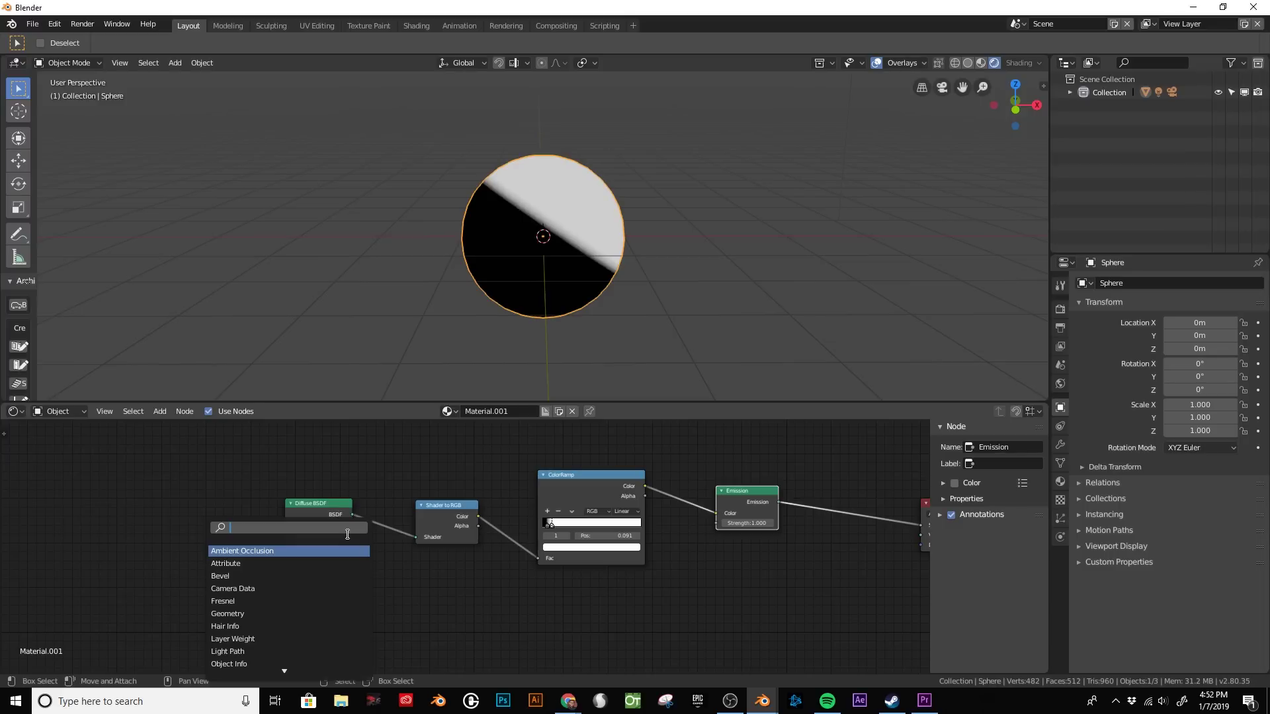
text(voronoi)
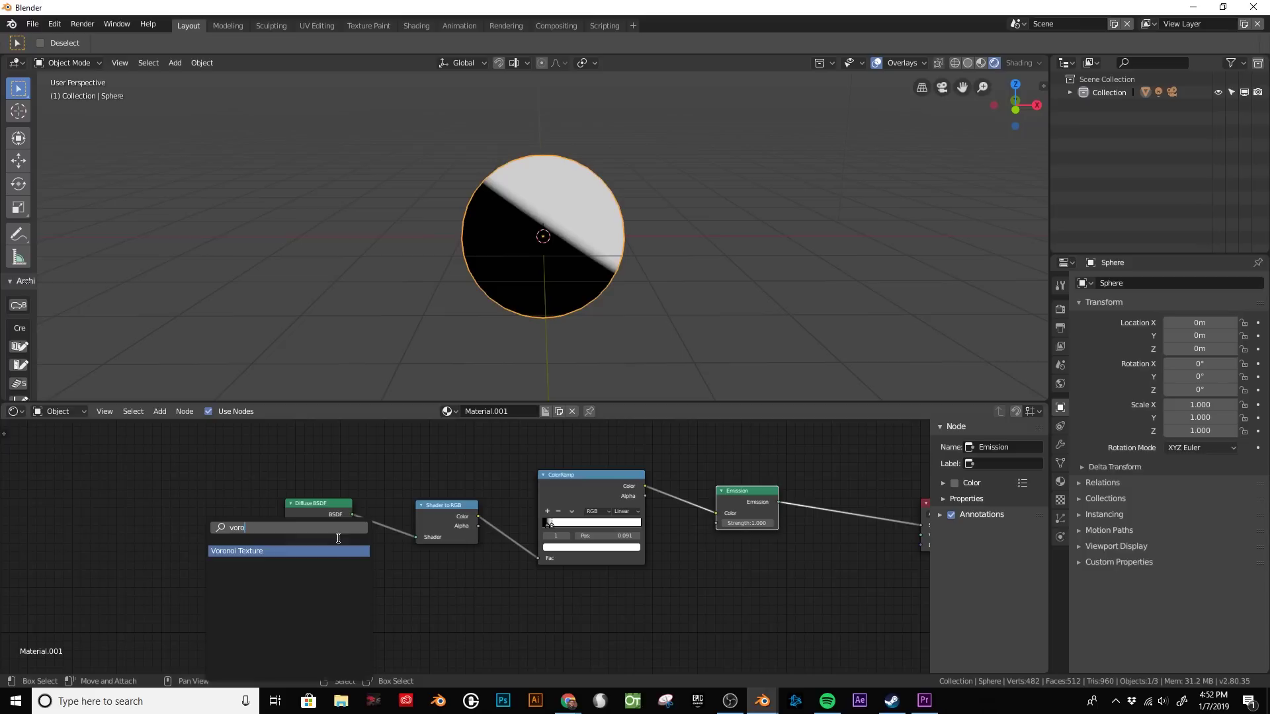
key(Return)
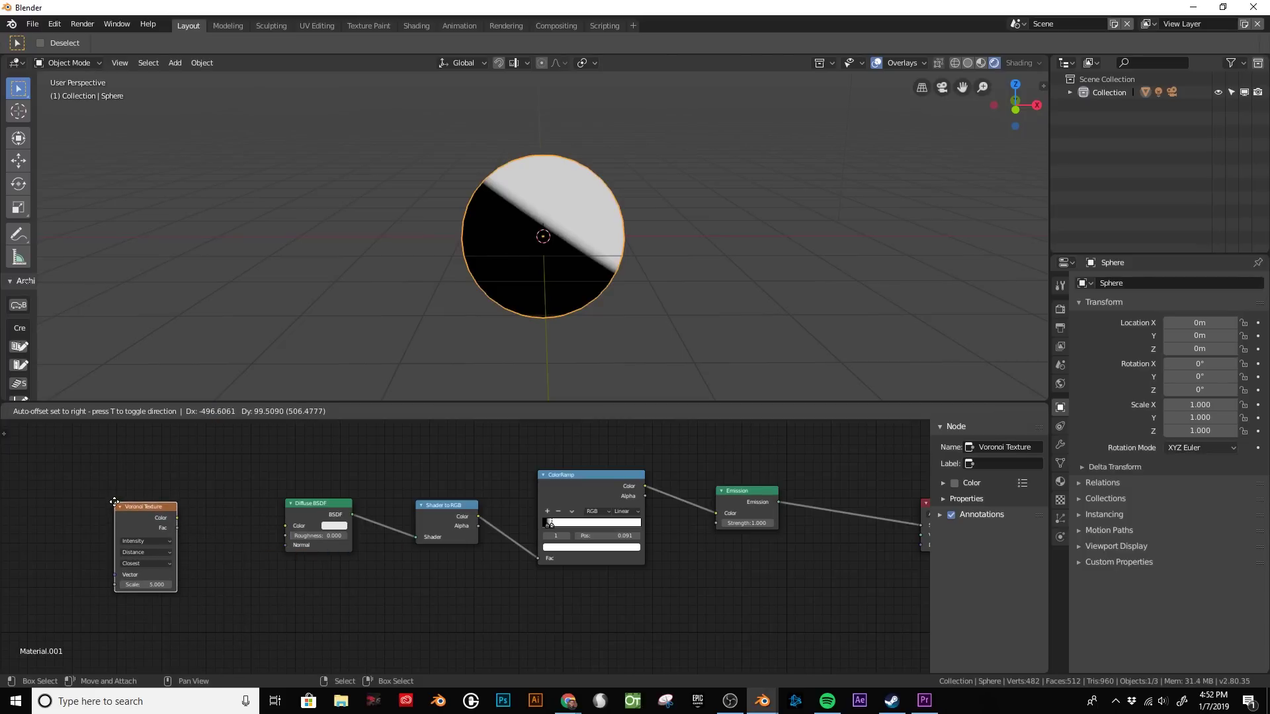
click(114, 492)
drag(174, 505, 286, 526)
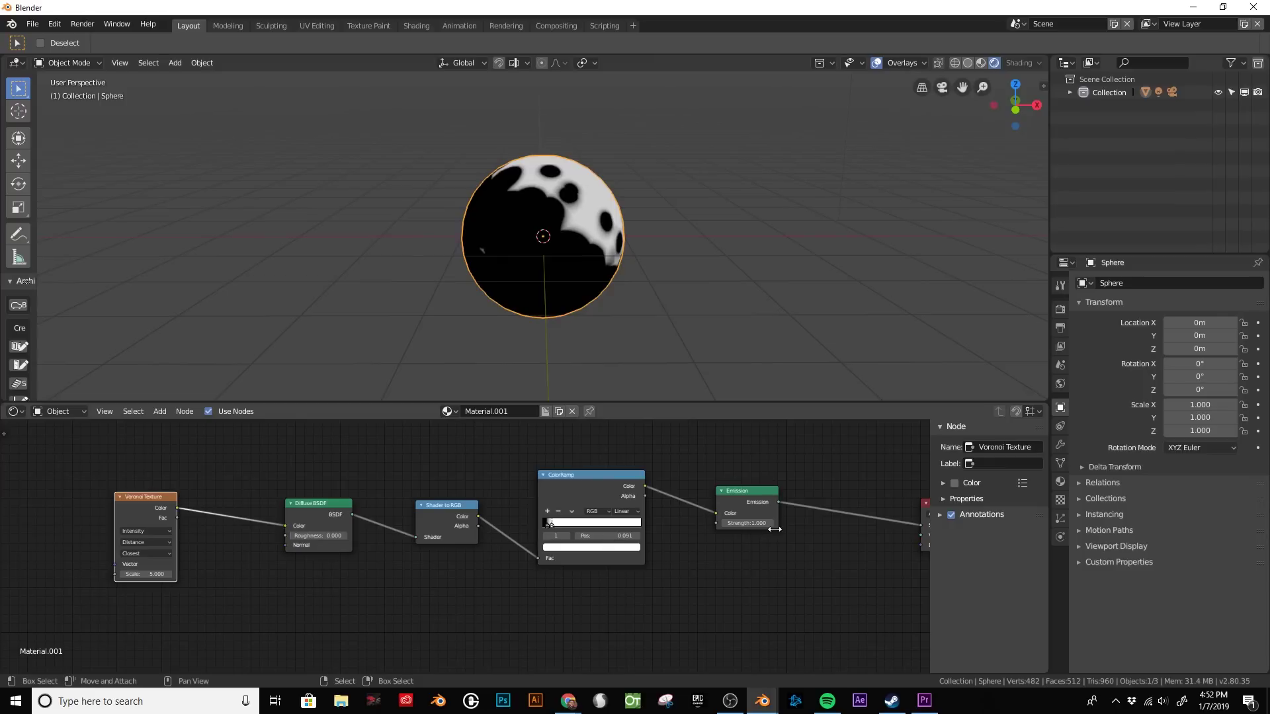
- Set the Voronoi Texture's scale to 1000 so the shading breaks up into fine grain
mouse_move(621, 283)
middle_down()
mouse_move(458, 281)
mouse_move(567, 293)
mouse_move(602, 272)
middle_up()
scroll(568, 294, down, 4)
scroll(185, 549, up, 1)
scroll(535, 284, up, 3)
scroll(528, 284, down, 3)
key(KP_1)
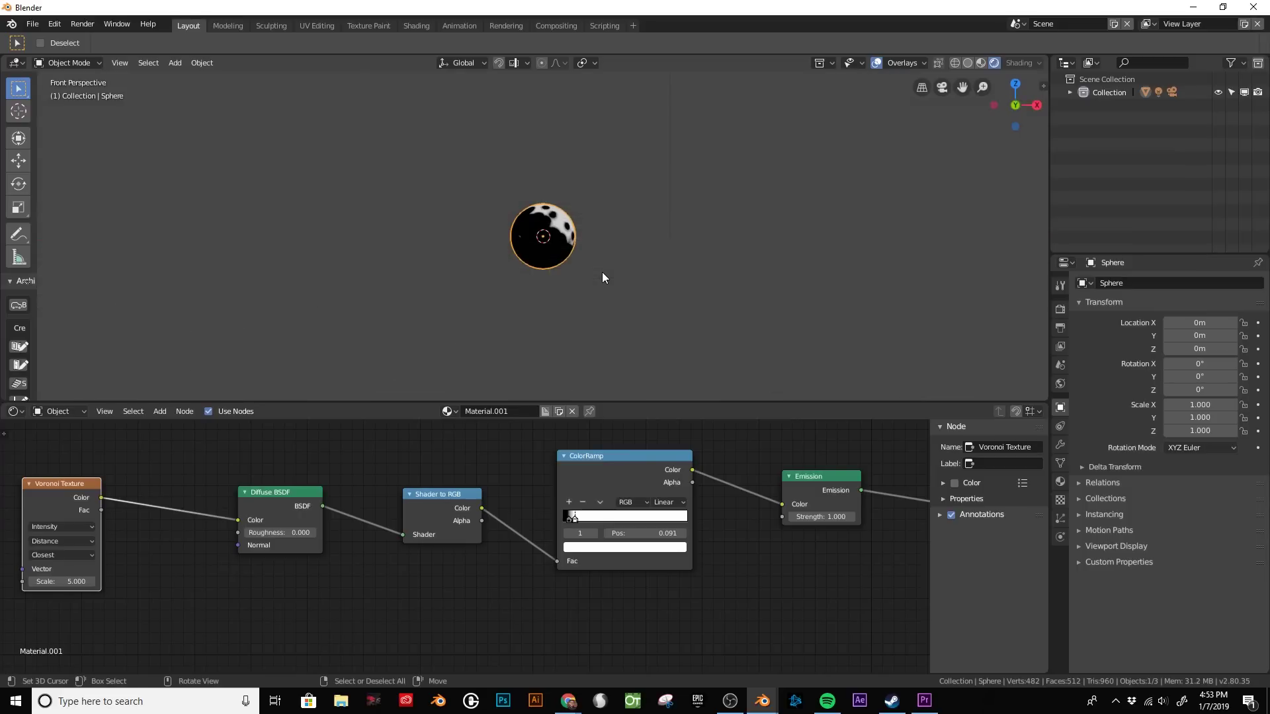
scroll(602, 272, up, 3)
drag(72, 582, 171, 581)
click(69, 580)
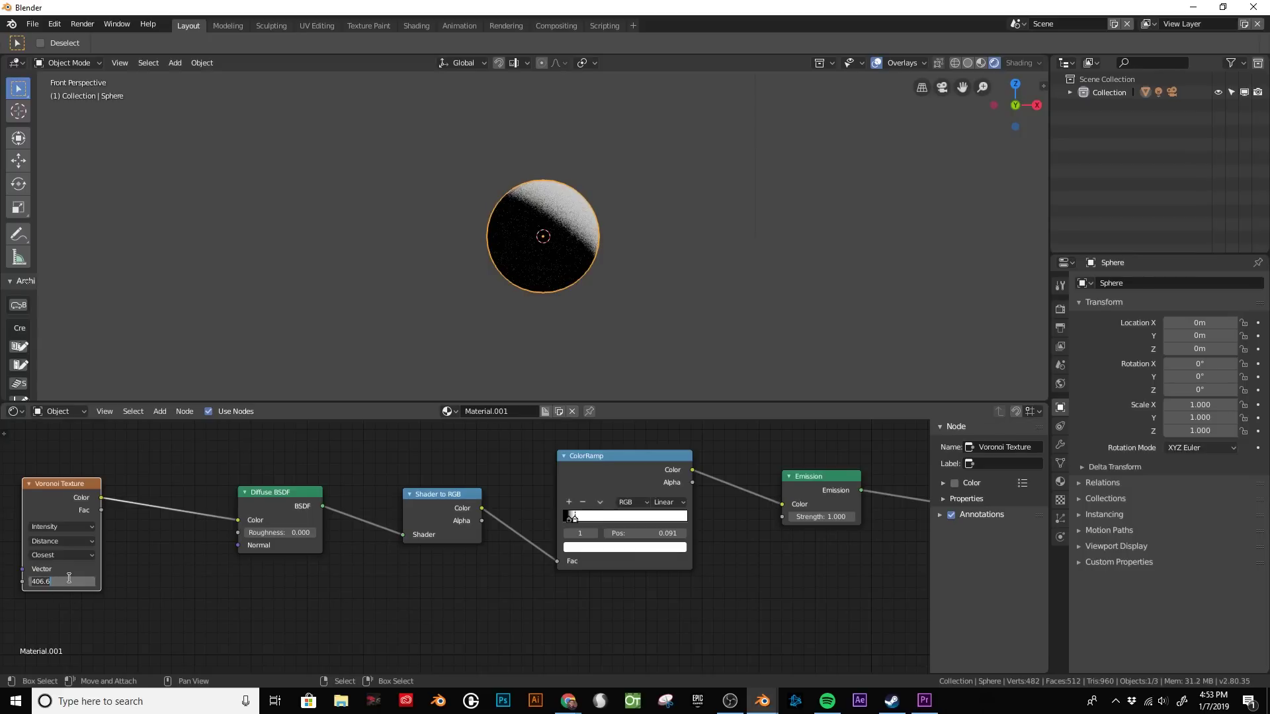
text(1000)
key(Return)
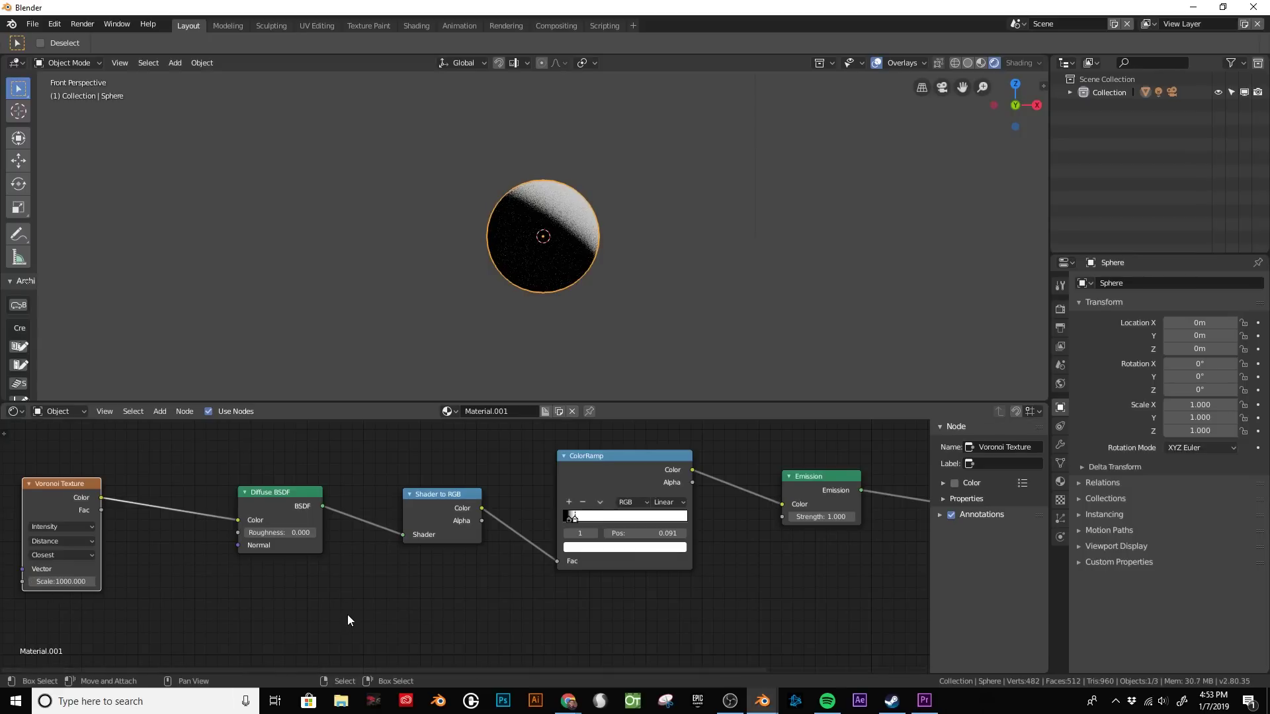
- In front view, move the light close above the sphere, to about X -0.94 m and Z 2.88 m
scroll(352, 618, down, 3)
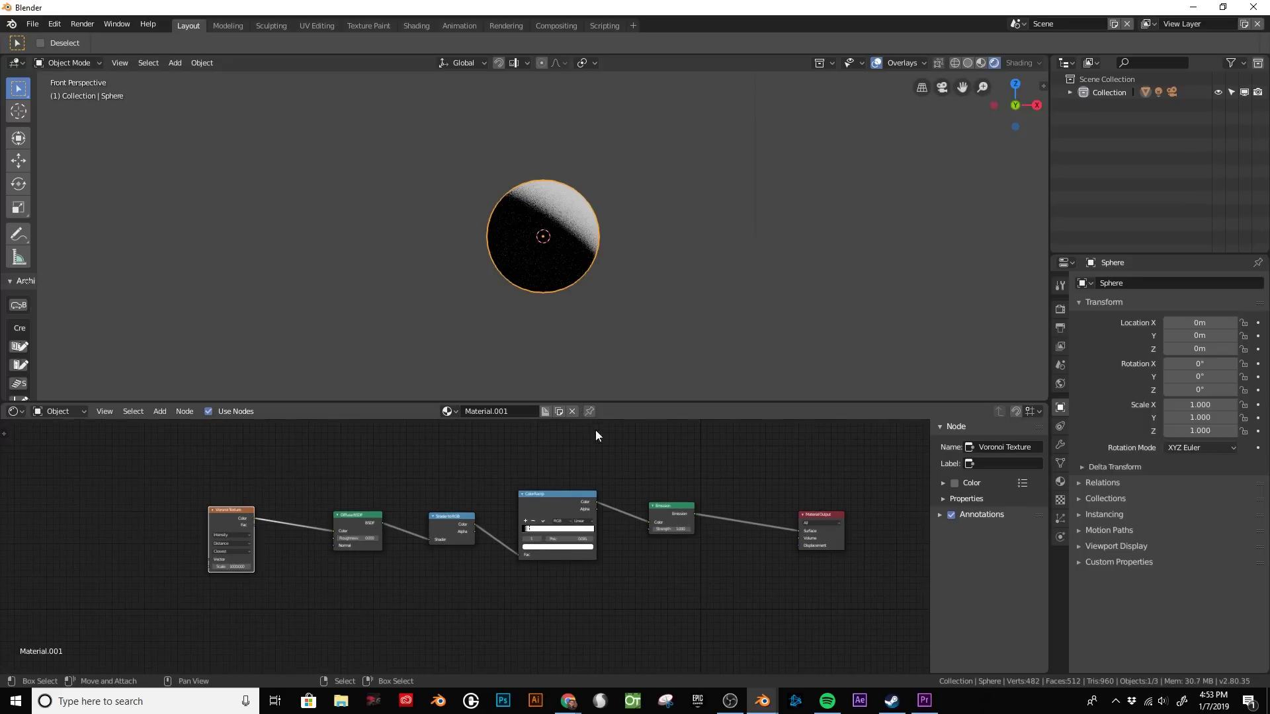
scroll(607, 300, up, 4)
scroll(606, 300, up, 2)
middle_drag(605, 300, 636, 329)
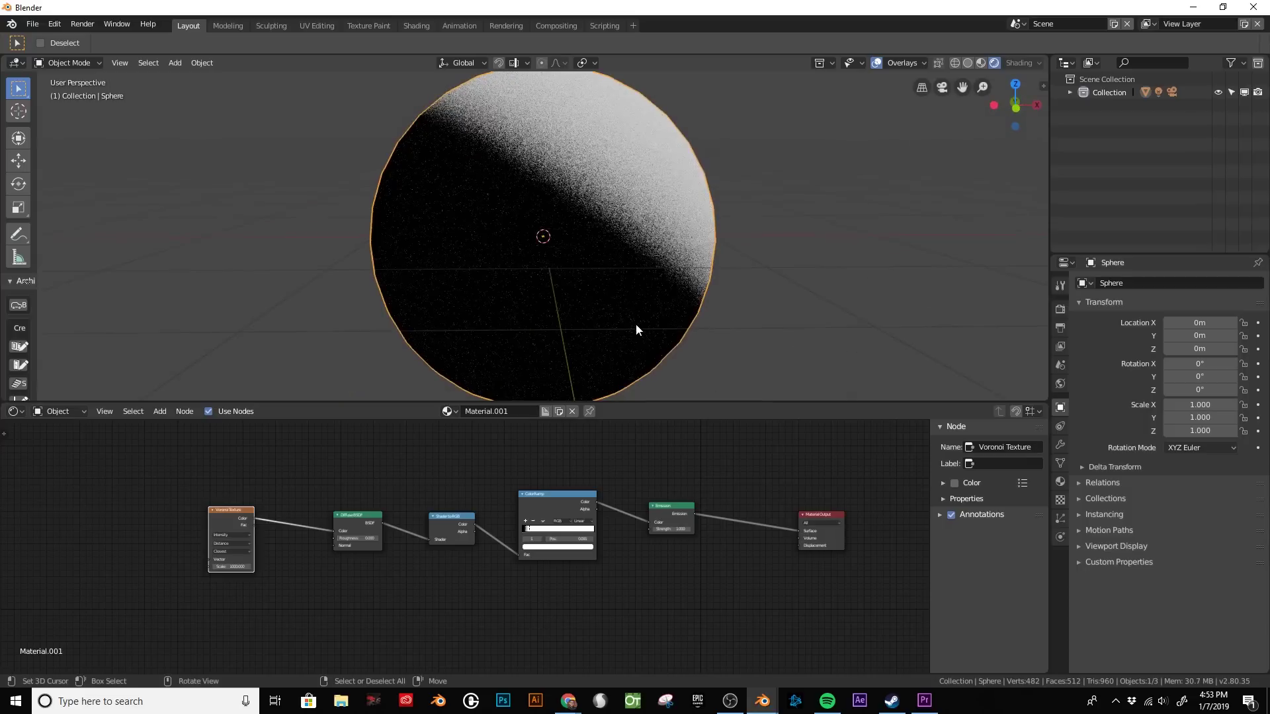
key(KP_1)
scroll(636, 323, down, 8)
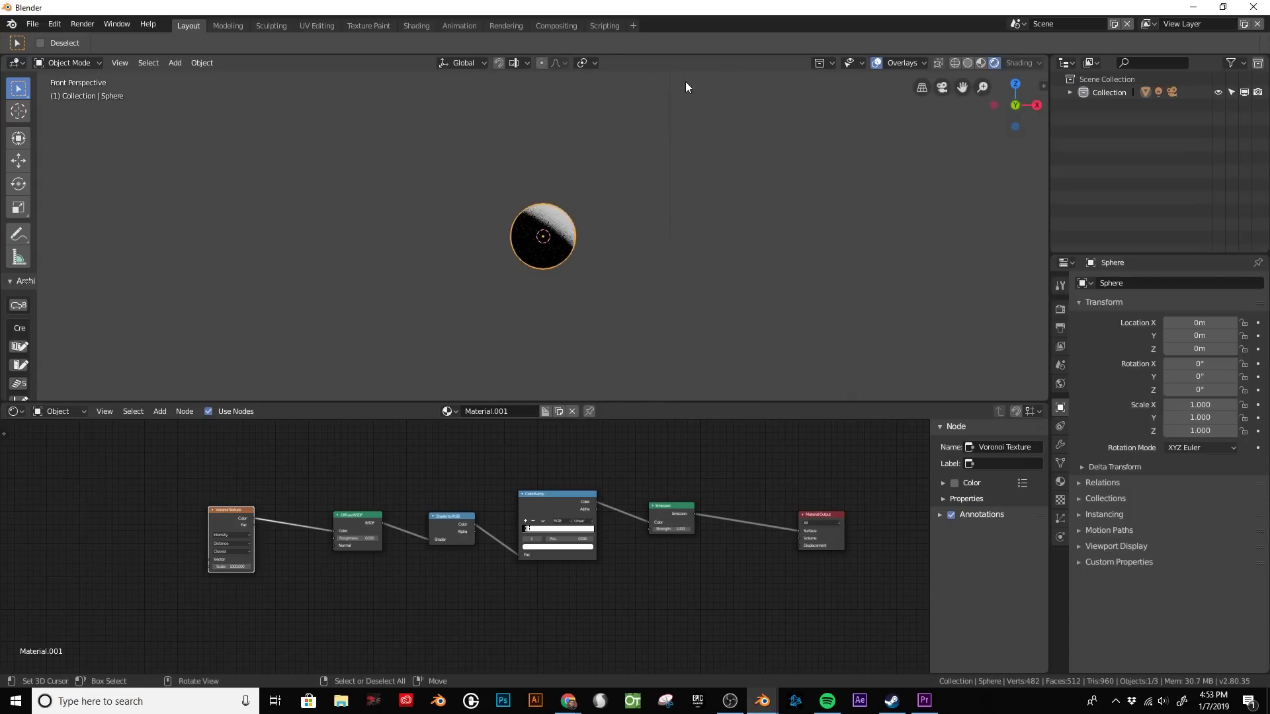
scroll(685, 82, down, 2)
click(639, 109)
key(g)
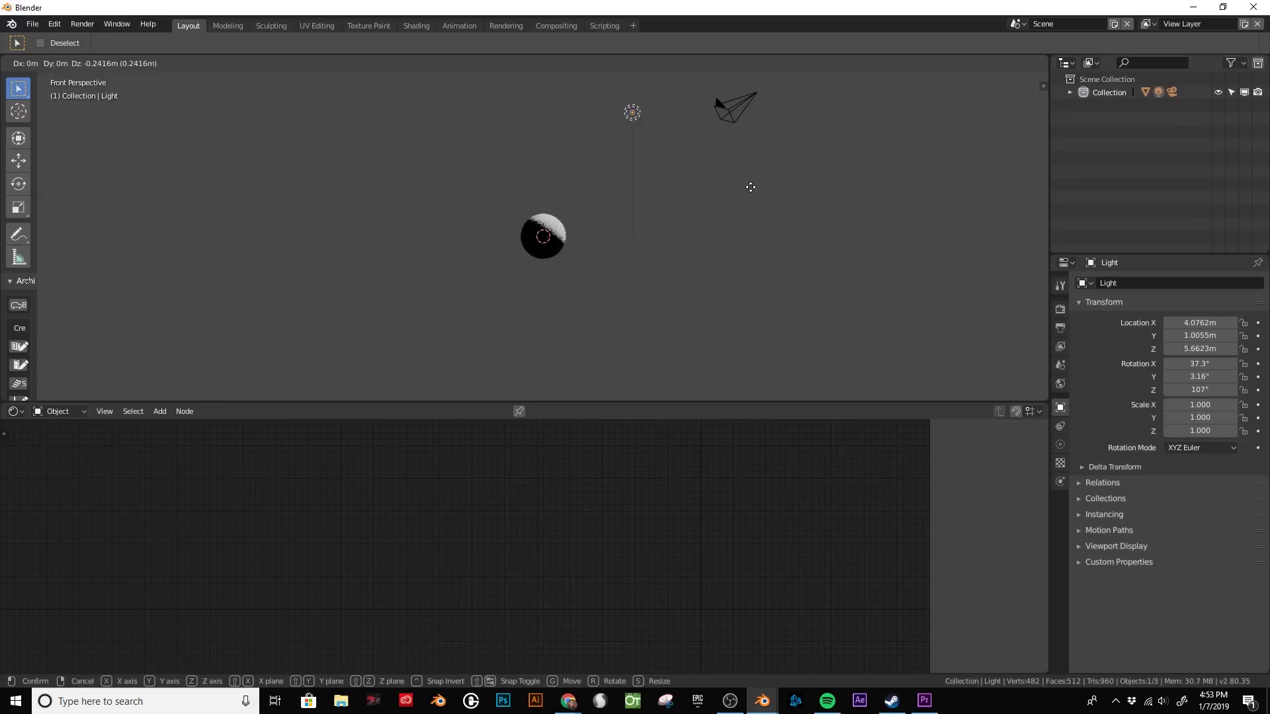
click(641, 244)
- Move the light along the Y axis to about -1.27 m and along the X axis to about 1.25 m
key(g)
key(y)
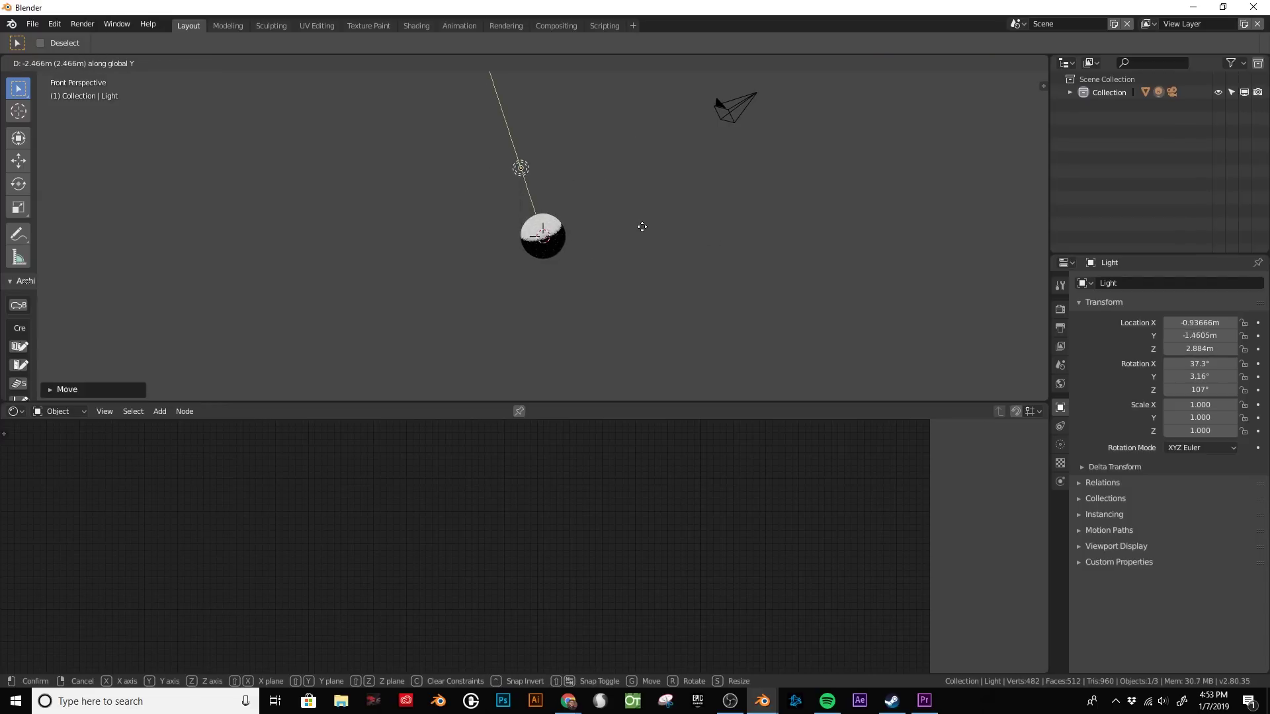
click(642, 231)
scroll(642, 232, up, 3)
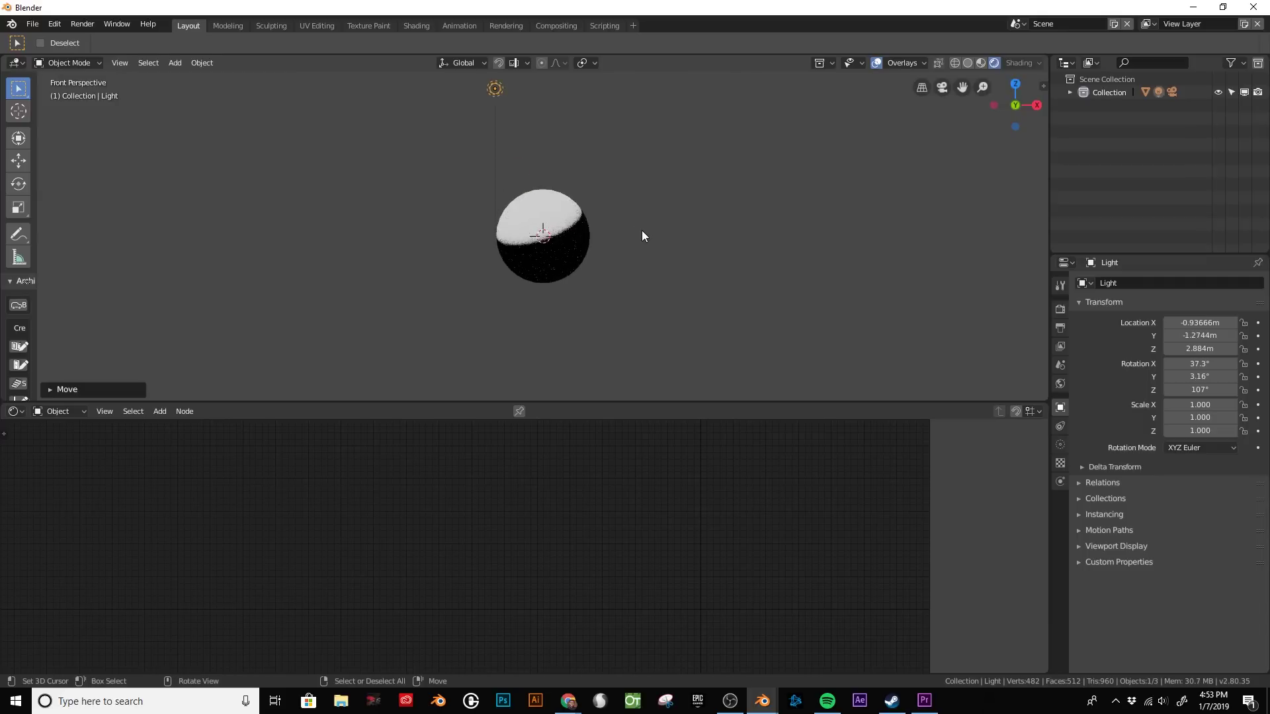
scroll(641, 236, up, 5)
key(g)
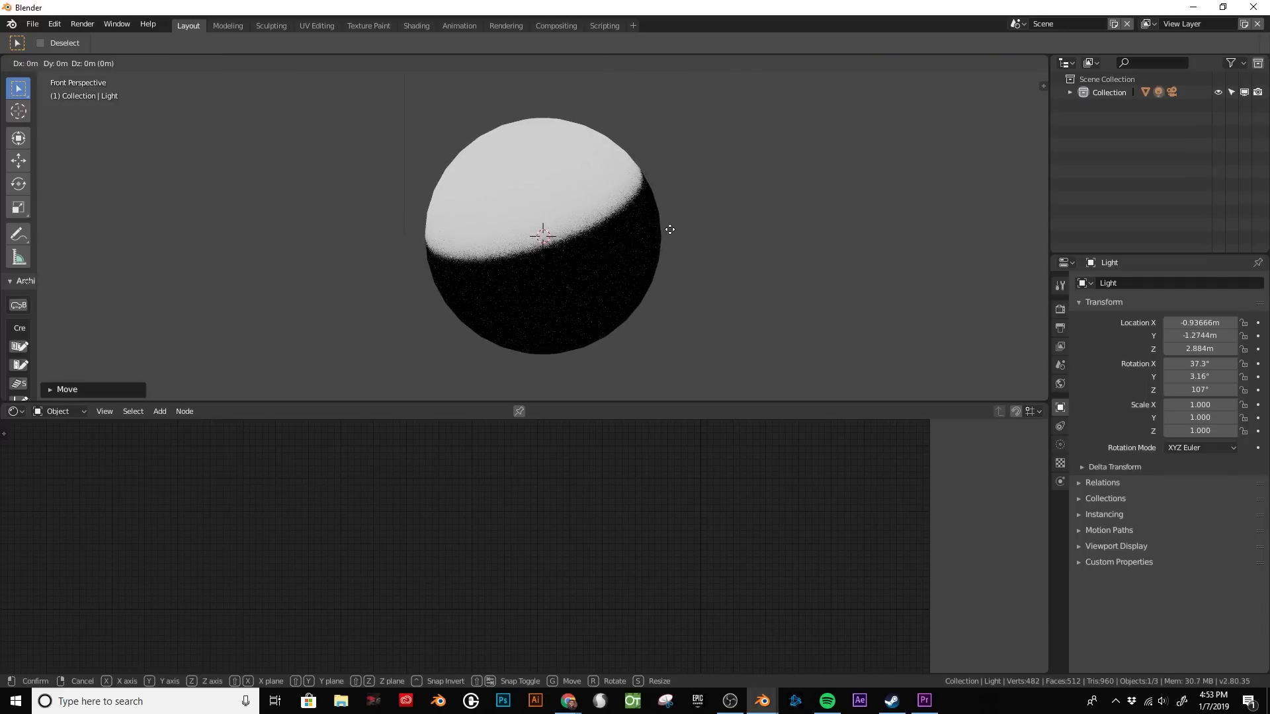
key(x)
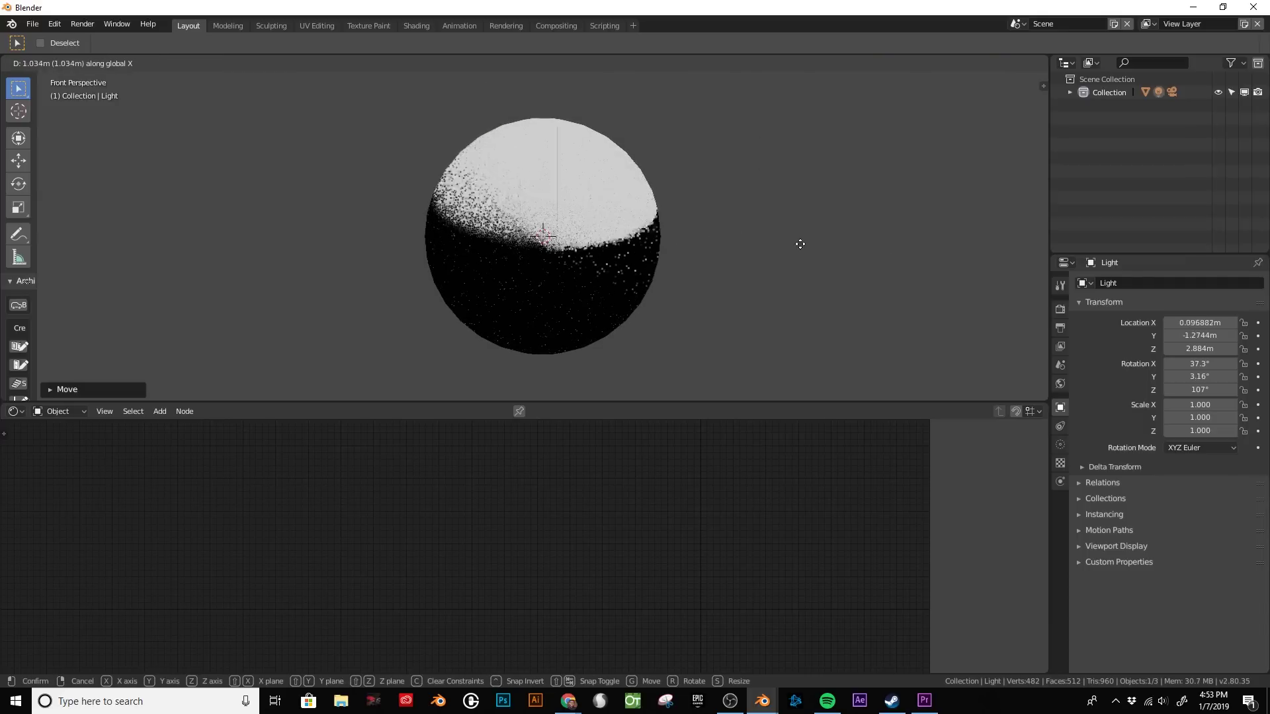
click(990, 288)
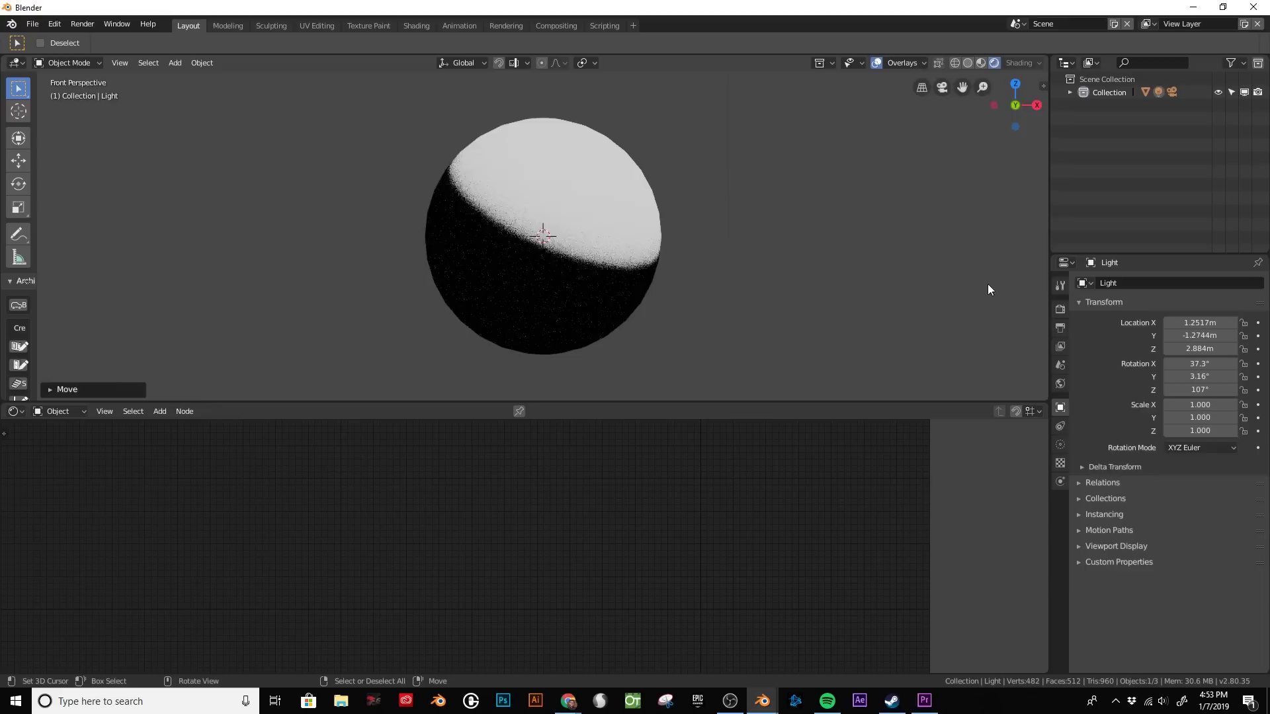
- Insert a Separate XYZ node between the sphere material's Shader to RGB and ColorRamp nodes
click(567, 263)
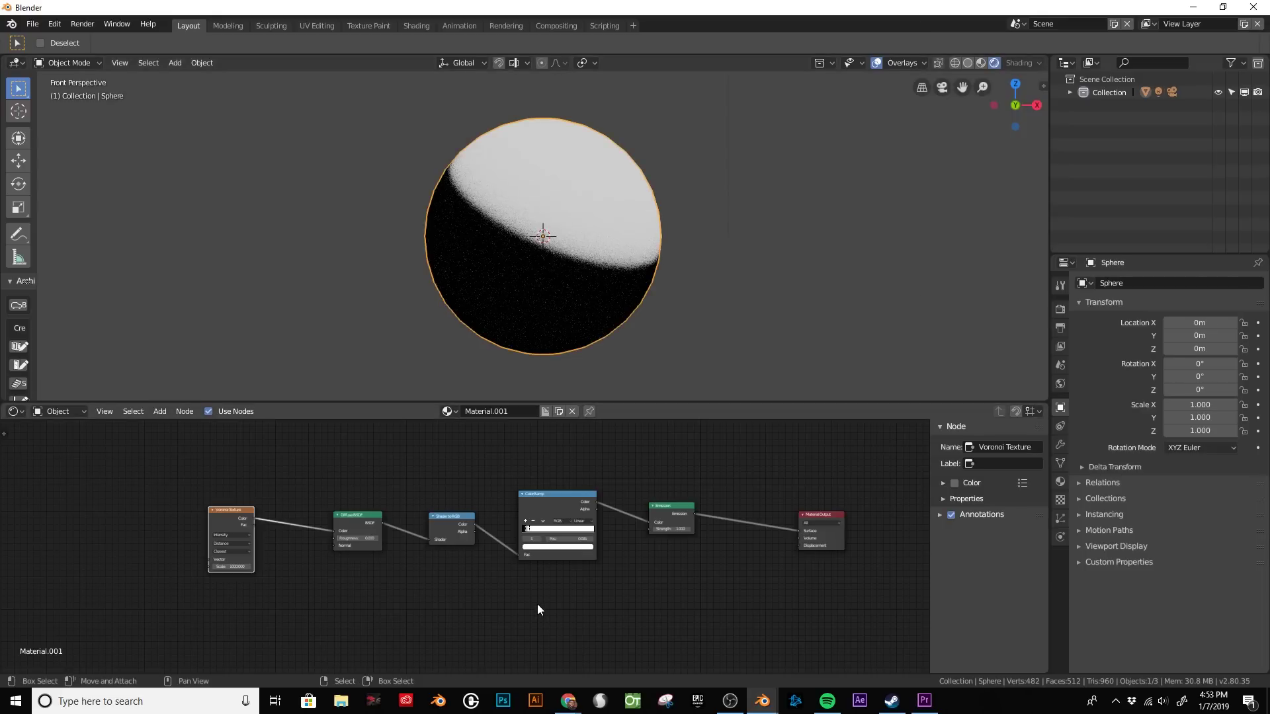
scroll(618, 609, down, 2)
middle_drag(609, 612, 703, 640)
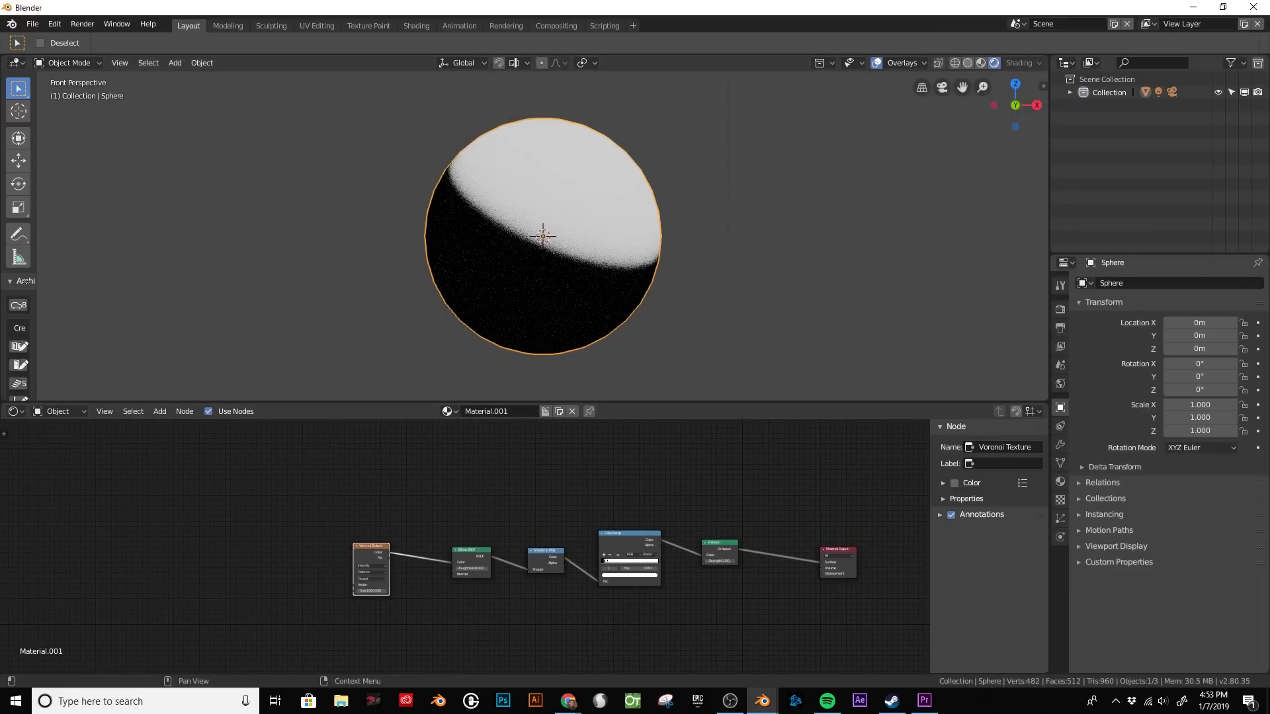
scroll(547, 549, up, 2)
key(shift+a)
click(523, 504)
text(sep)
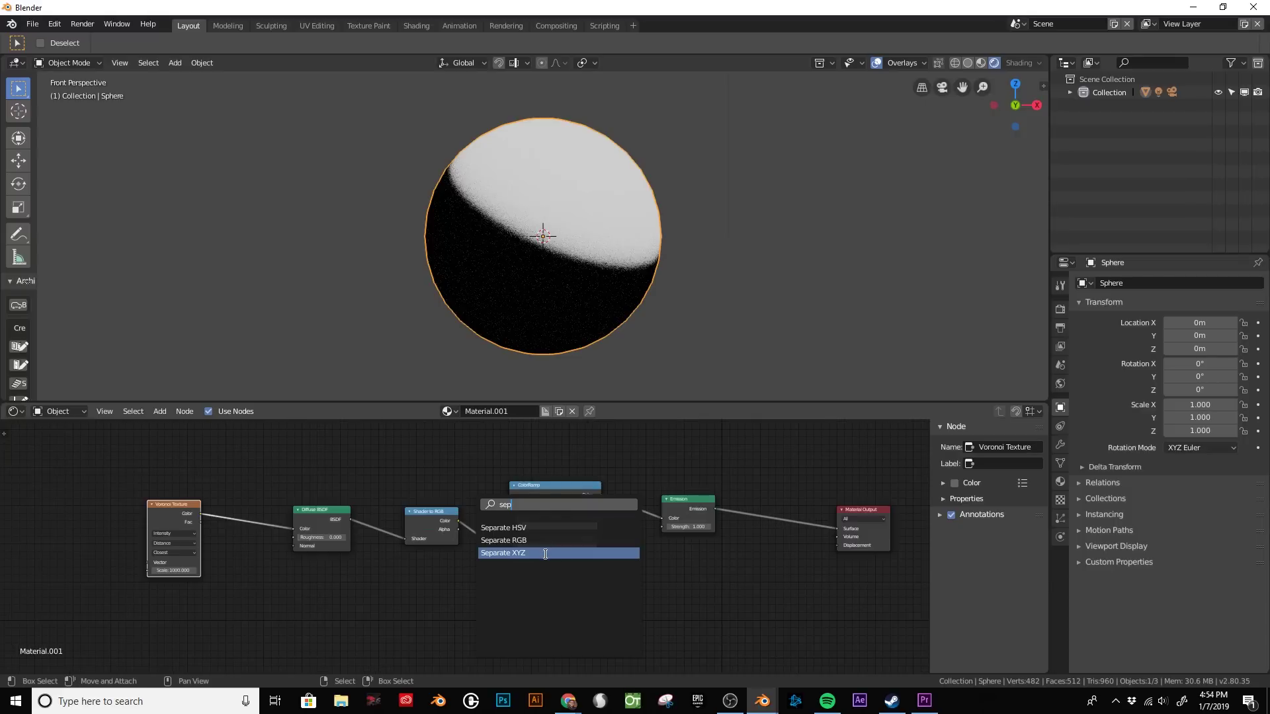
click(545, 553)
click(471, 522)
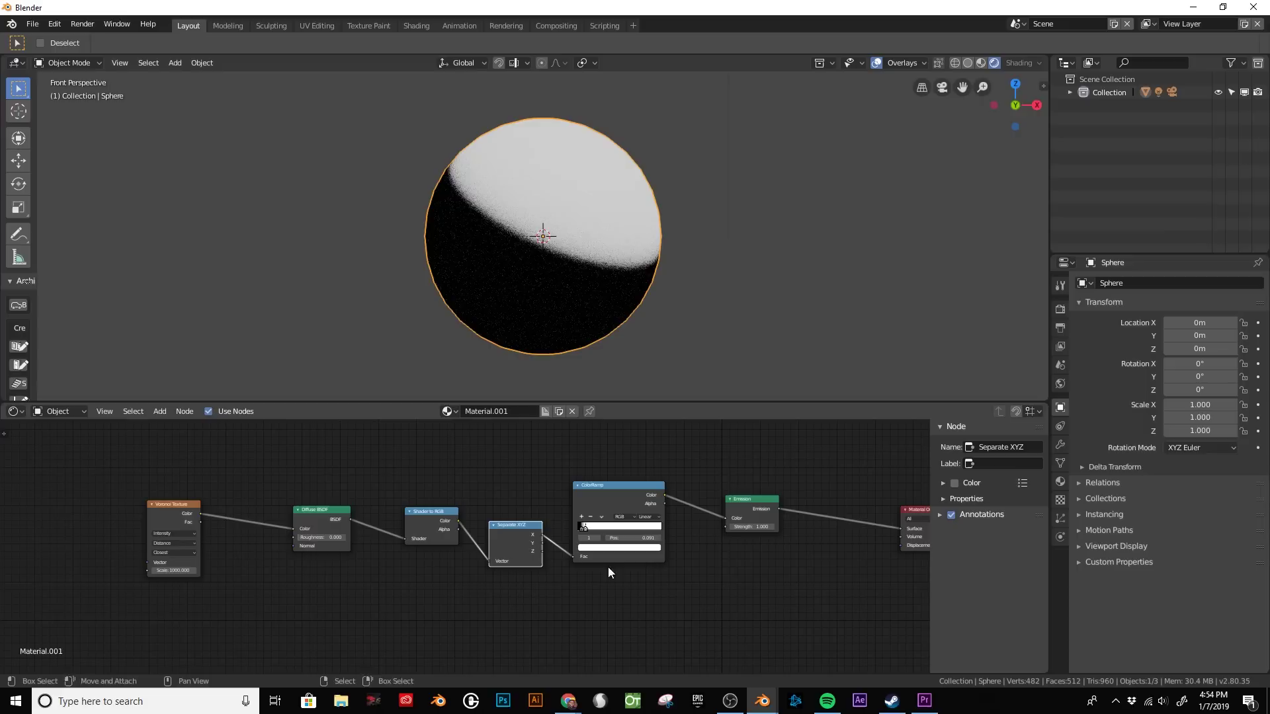
- Duplicate the ColorRamp, insert the copy right after Separate XYZ, and spread its stops with the white one near the middle
click(618, 486)
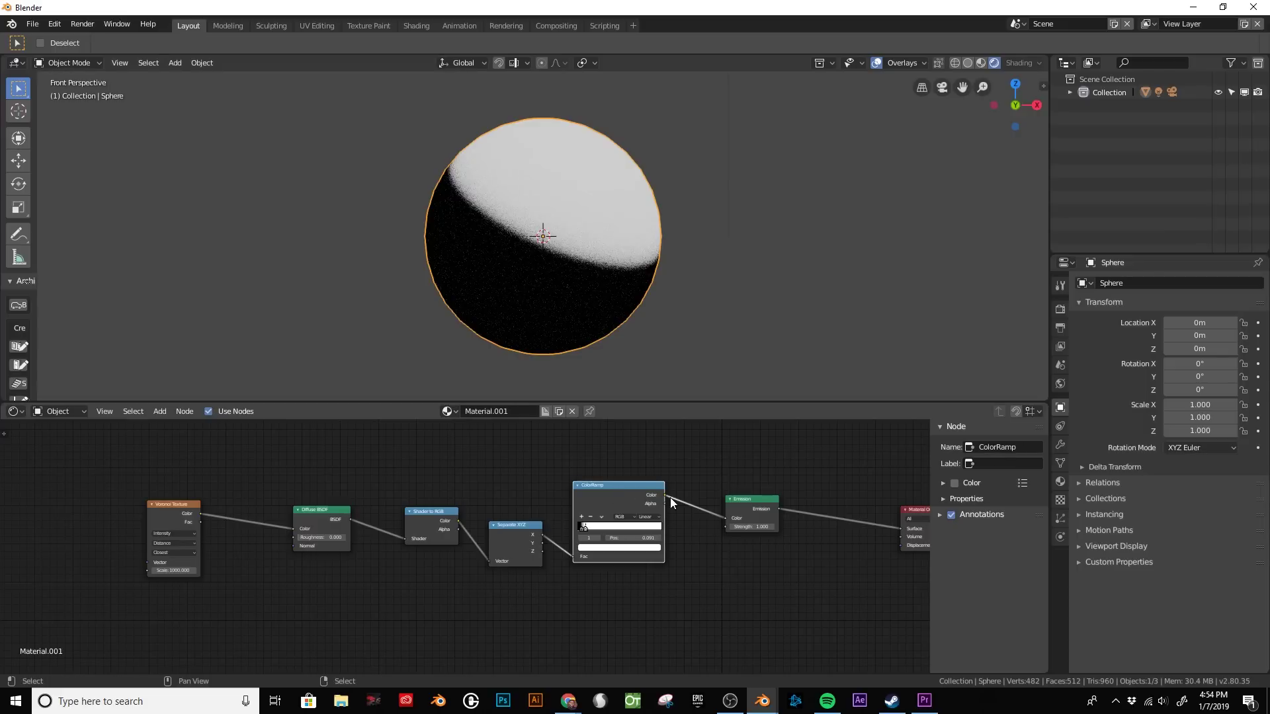
key(shift+d)
click(656, 568)
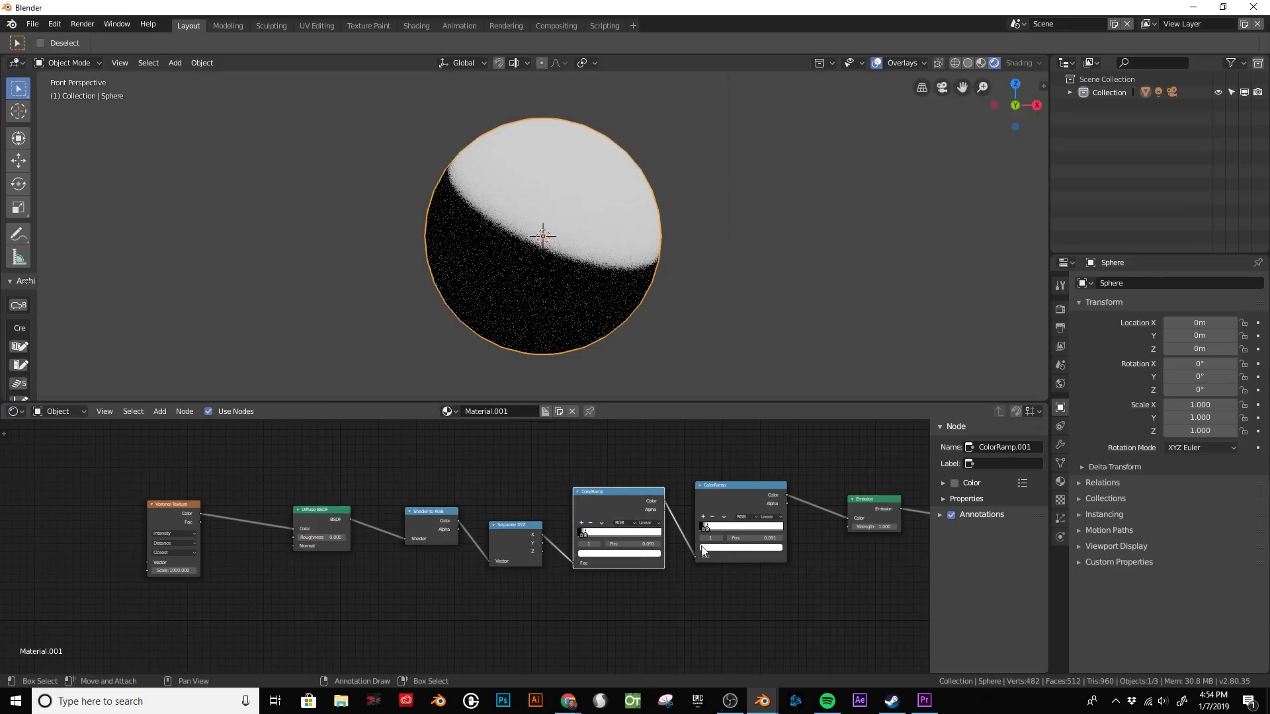
mouse_move(586, 537)
mouse_down()
mouse_move(639, 533)
mouse_move(587, 535)
mouse_up()
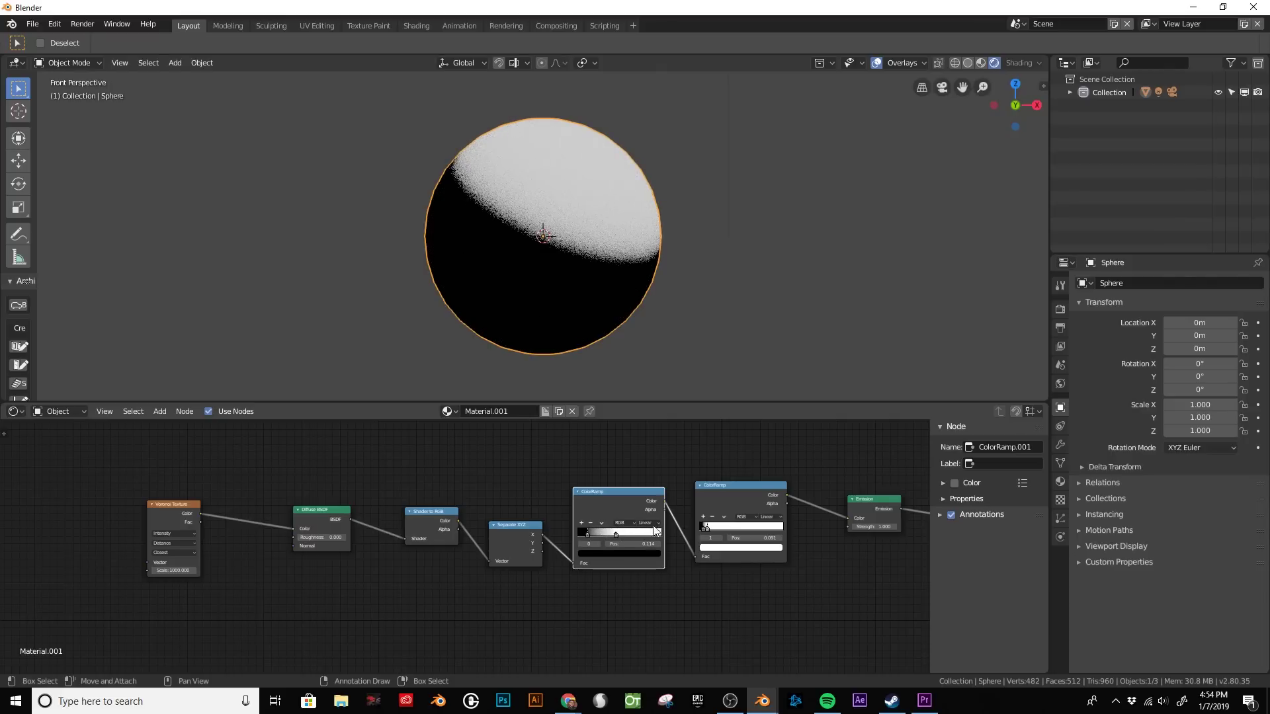
- Insert a Mix Shader node between the Diffuse BSDF and Shader to RGB nodes
scroll(346, 455, down, 2)
middle_drag(347, 455, 510, 513)
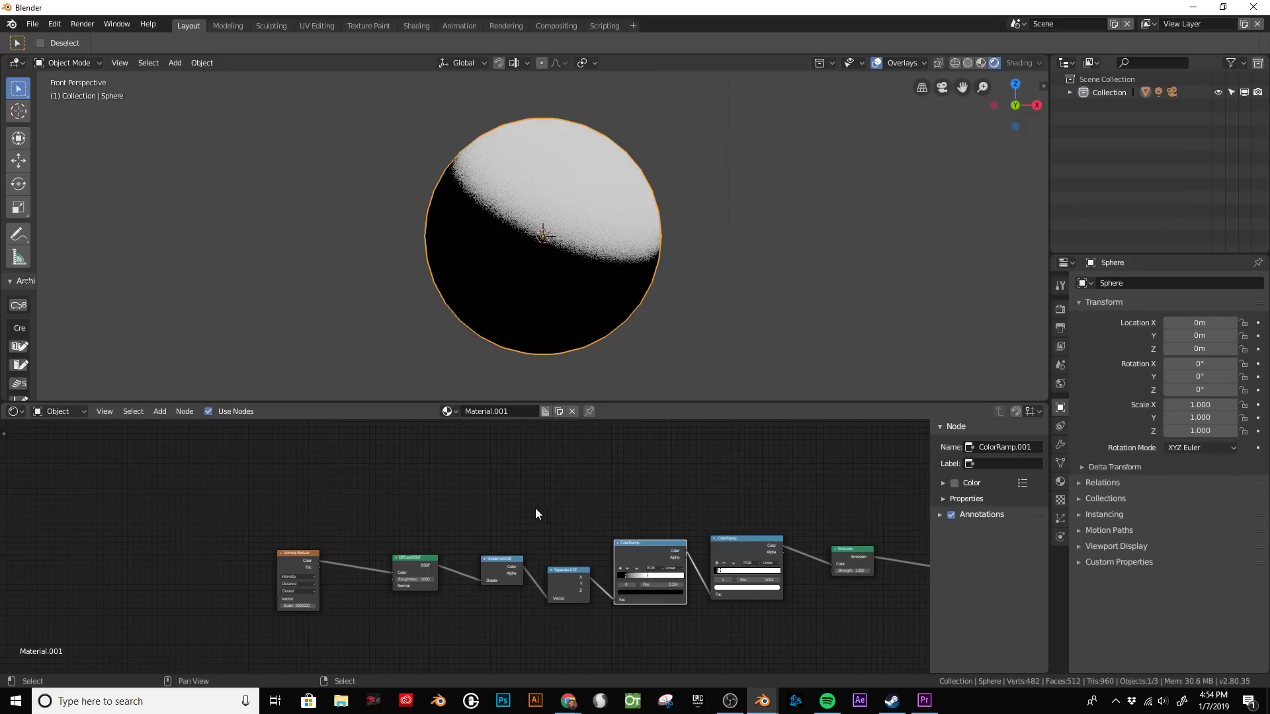
key(shift+a)
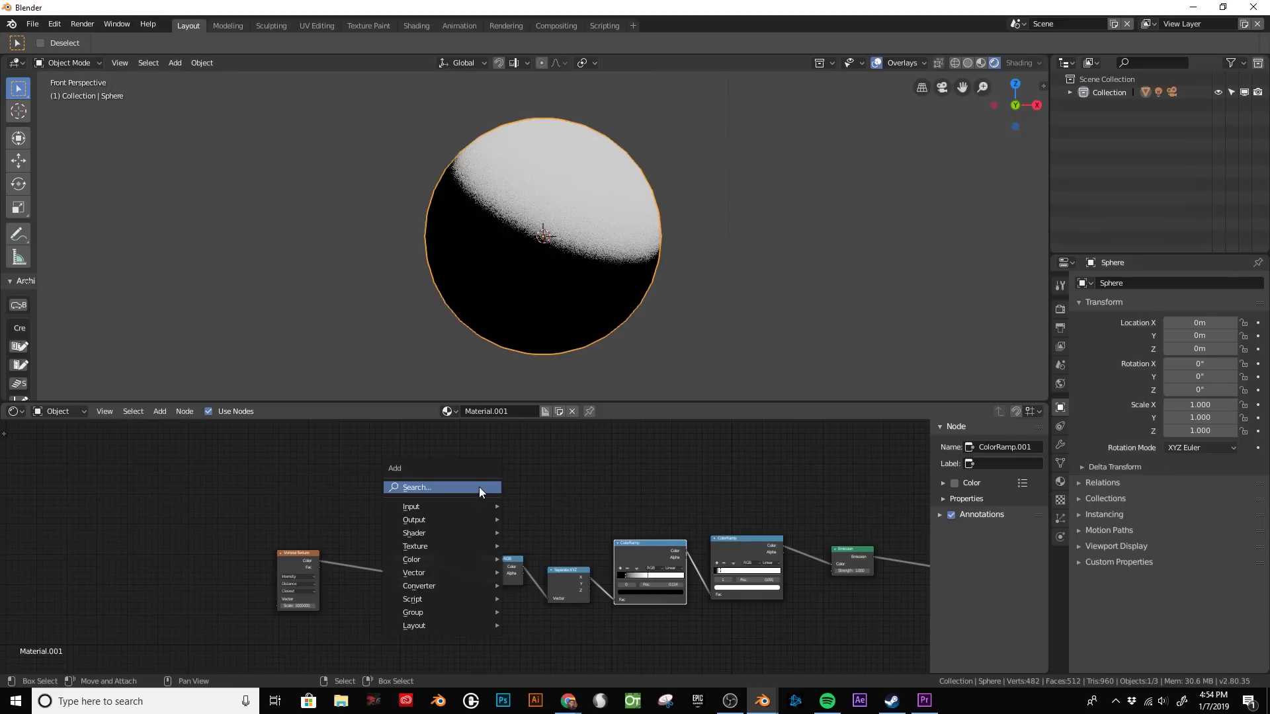
click(479, 487)
text(mix)
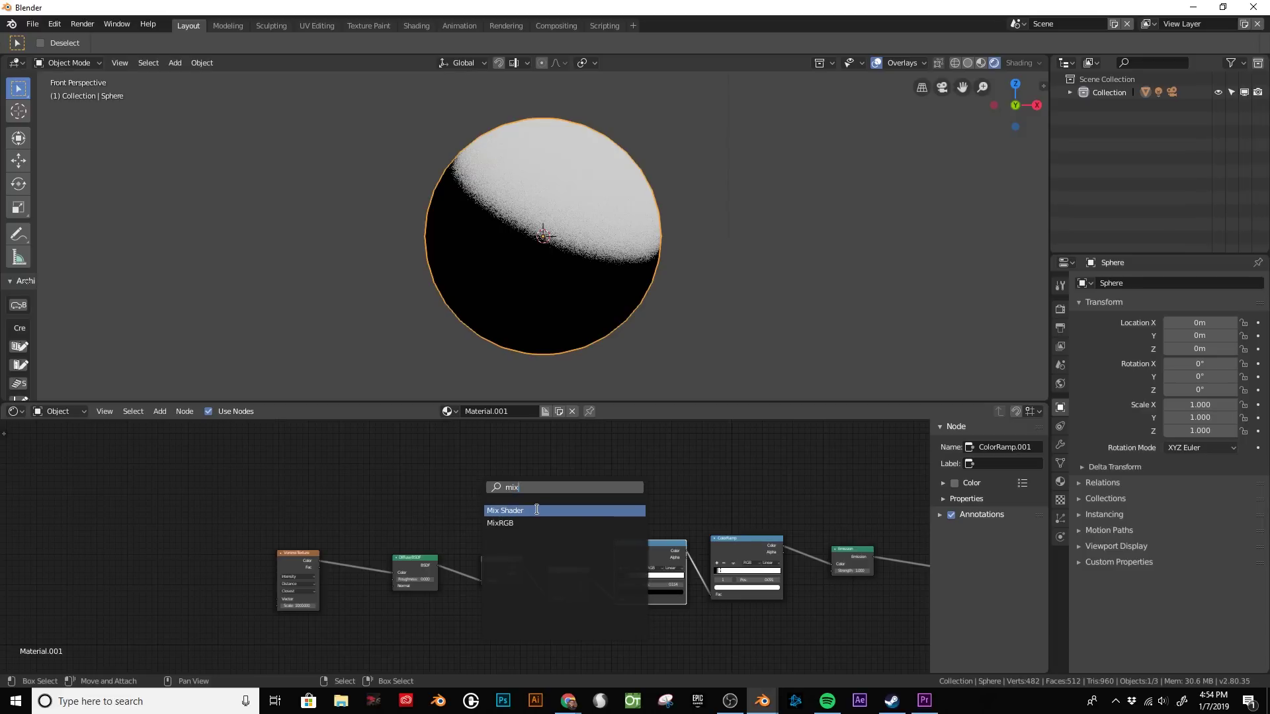
click(537, 510)
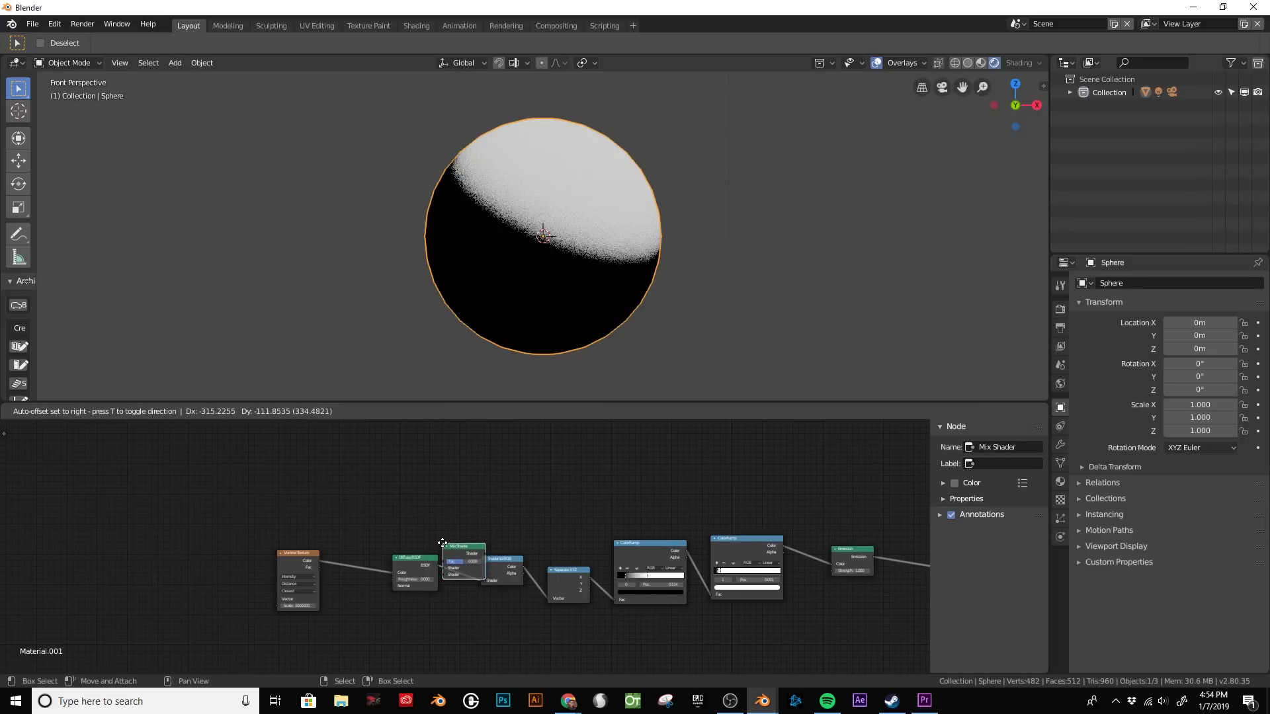
click(442, 543)
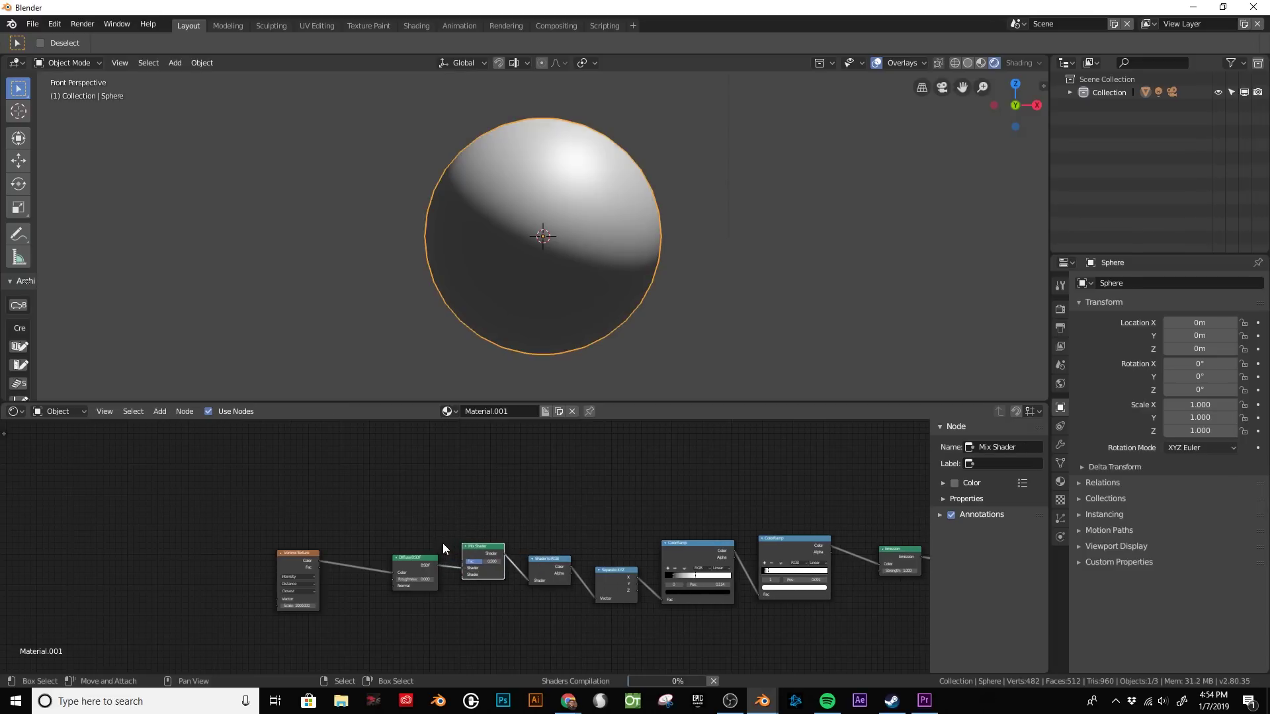
- Add another ColorRamp node and place it unconnected above the Diffuse BSDF node
key(shift+a)
click(466, 484)
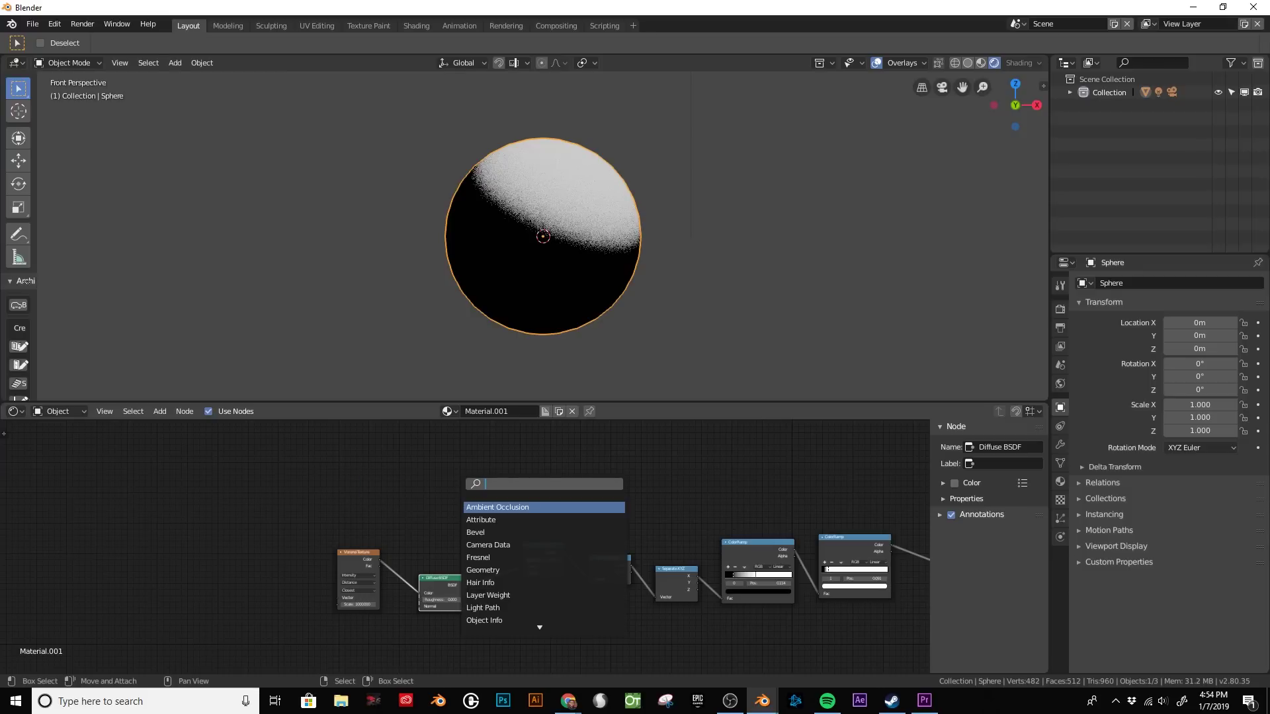
text(color)
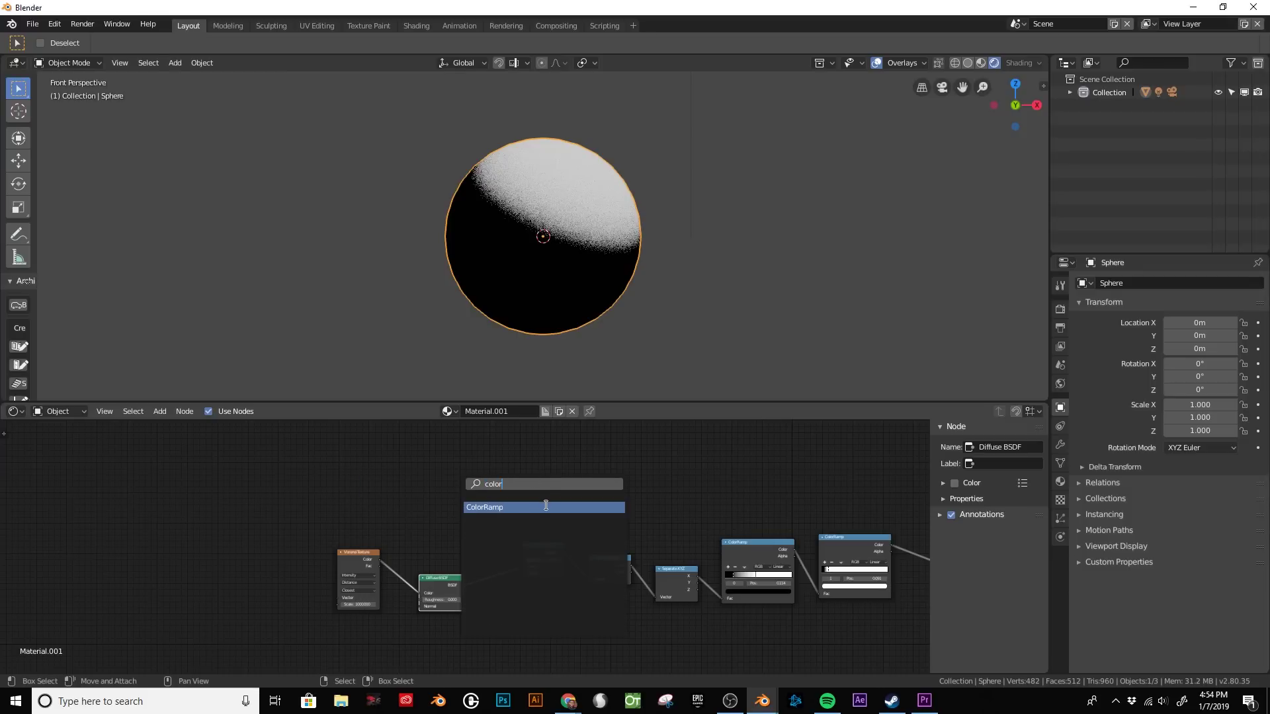
click(545, 505)
click(505, 450)
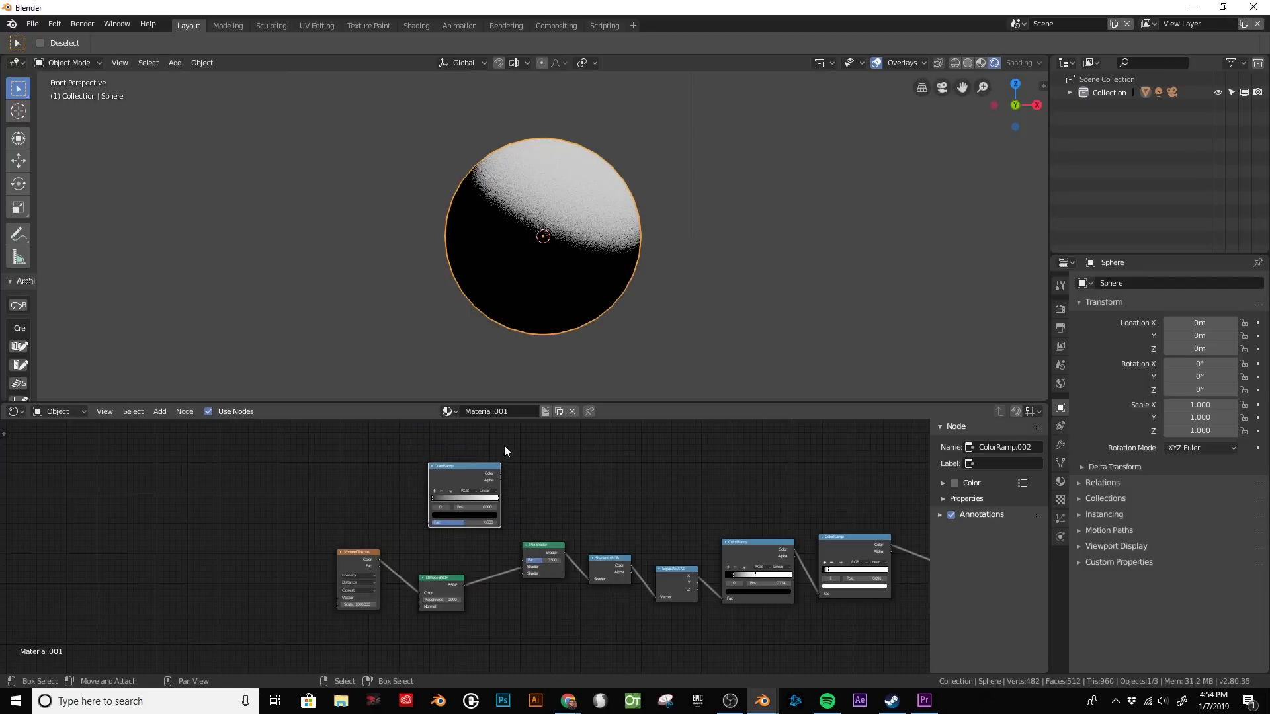
- Fine-tune the white stop of the ColorRamp that follows Separate XYZ to adjust the grainy transition on the sphere
scroll(565, 264, up, 3)
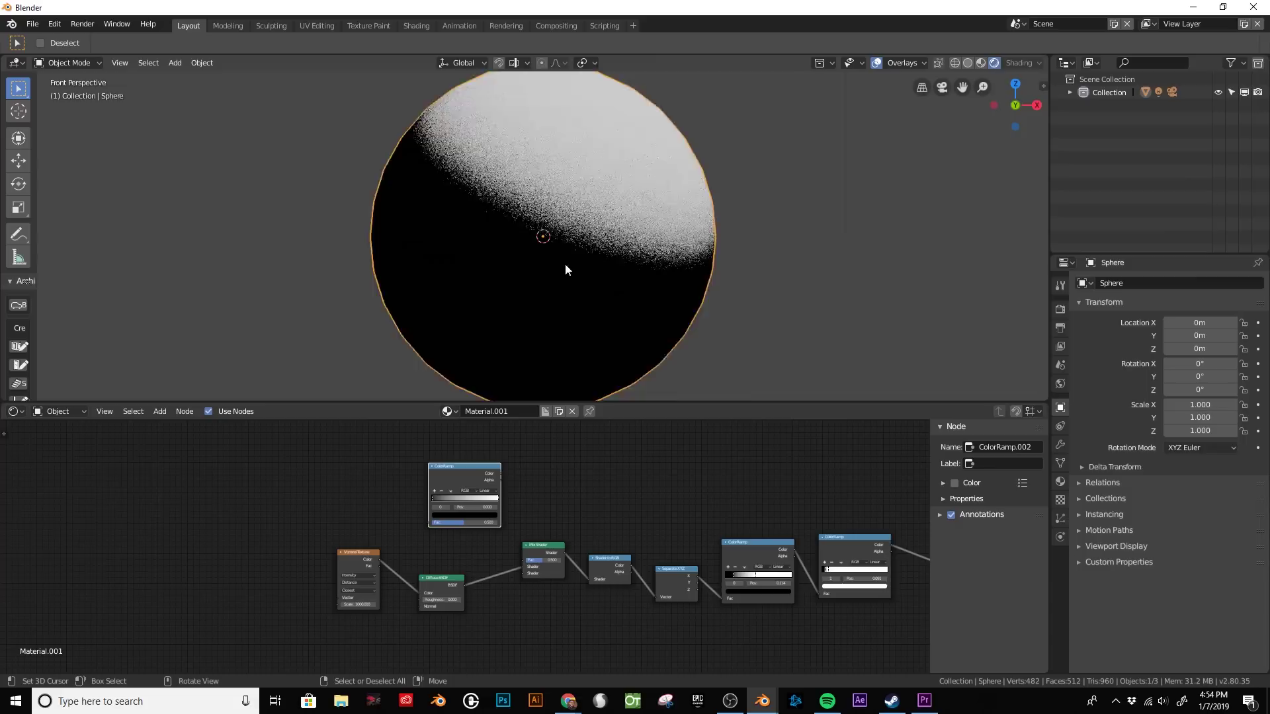
scroll(565, 263, down, 1)
click(754, 578)
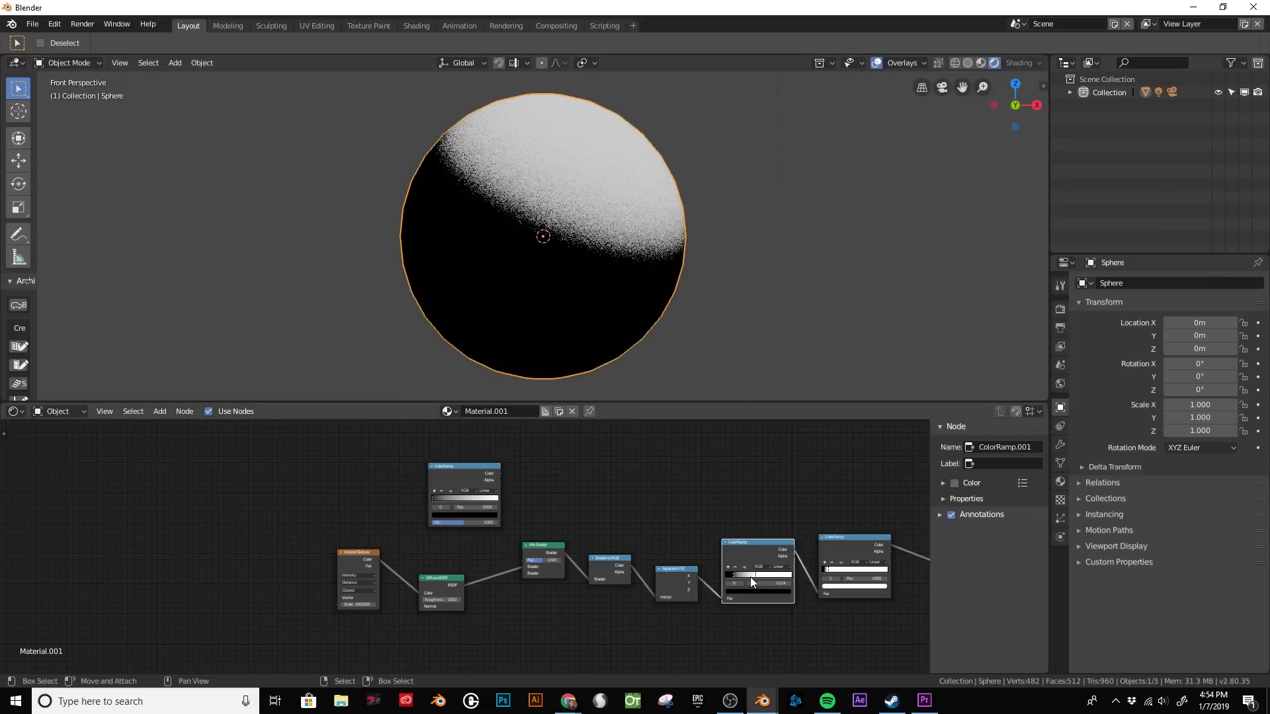
key(g)
click(745, 579)
- Connect the newest ColorRamp's color output to the Mix Shader's first Shader input
scroll(431, 488, up, 1)
drag(432, 484, 459, 608)
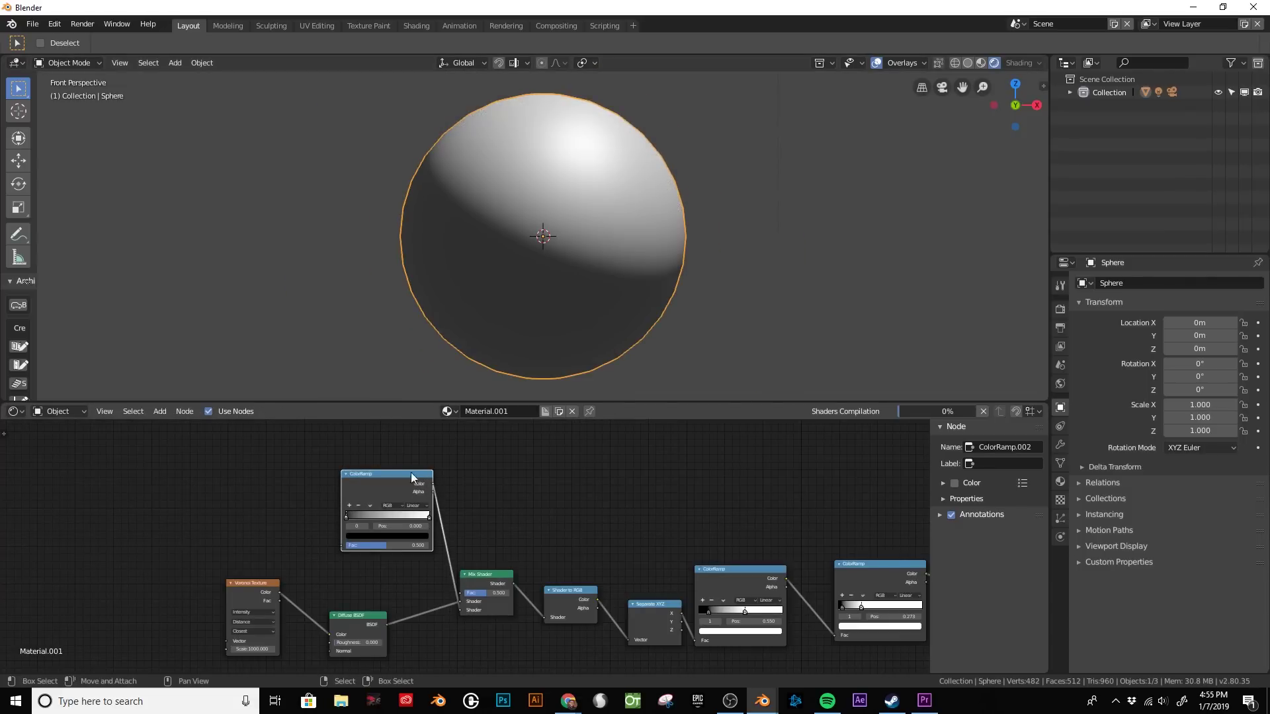
- Add a Texture Coordinate node and connect its Generated output to the Fac input of the ColorRamp feeding the Mix Shader
key(shift+a)
click(280, 435)
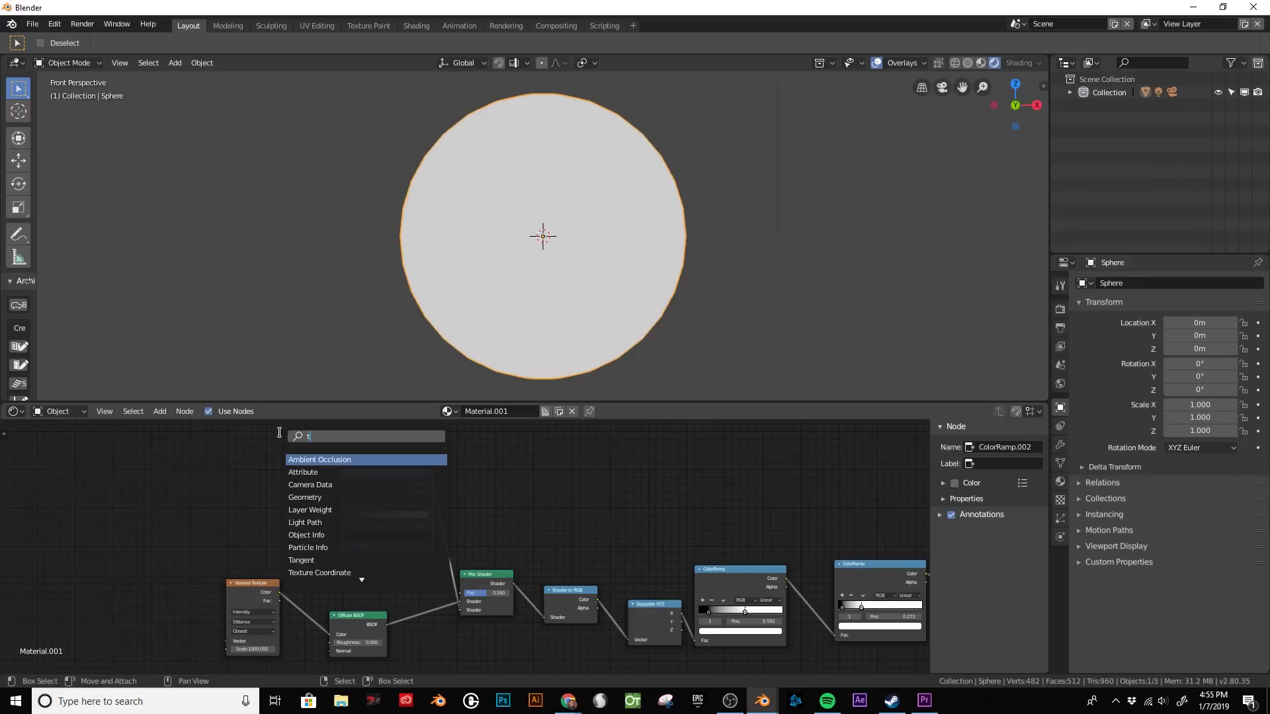
text(tex)
key(Return)
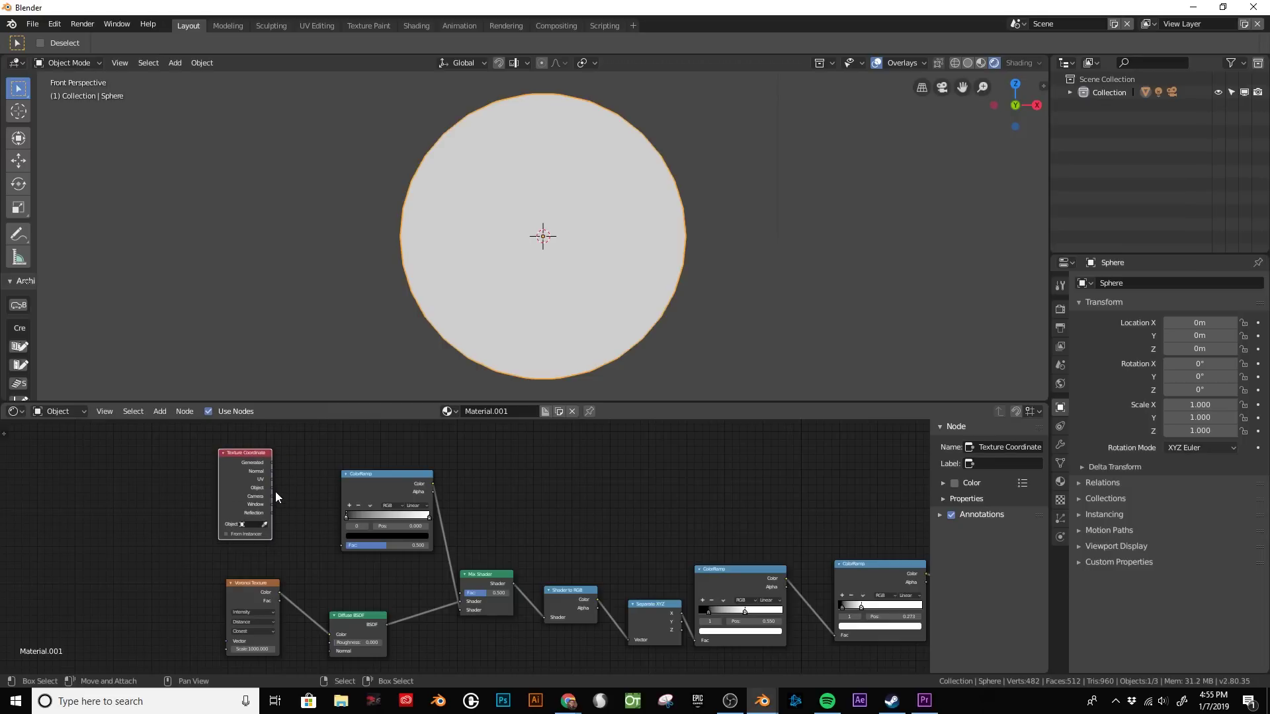
drag(270, 463, 281, 471)
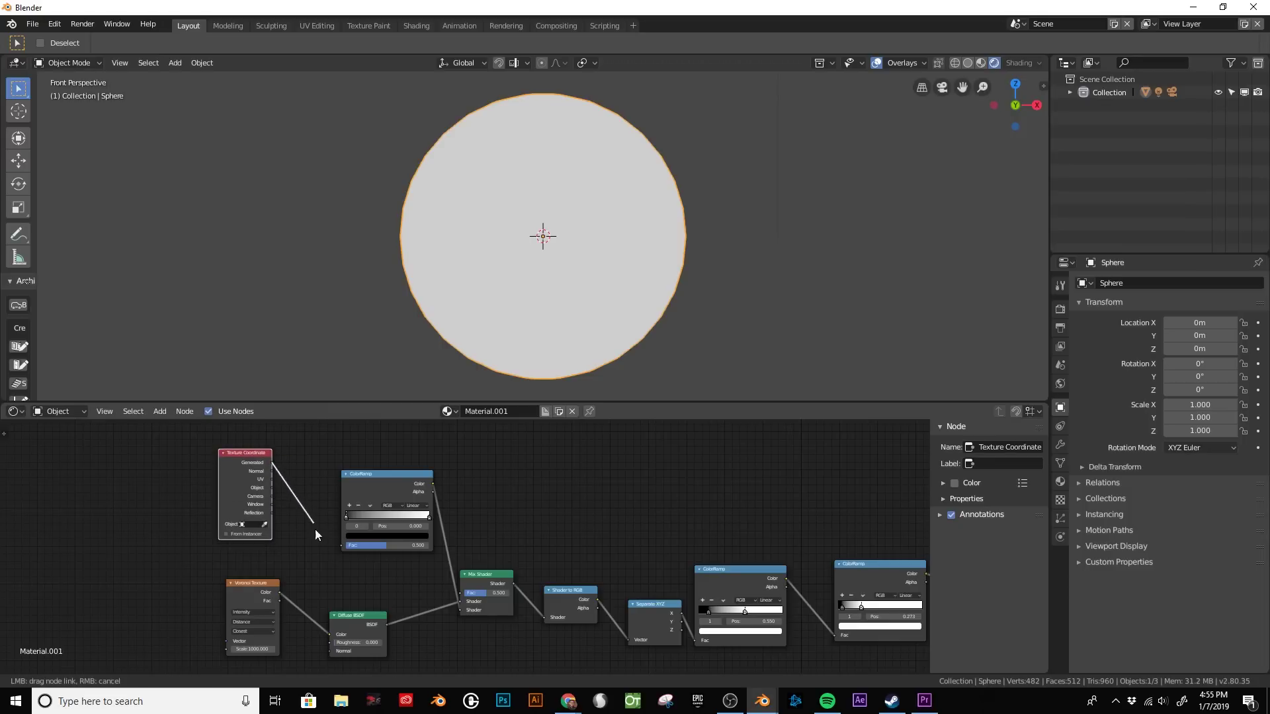
drag(340, 544, 340, 545)
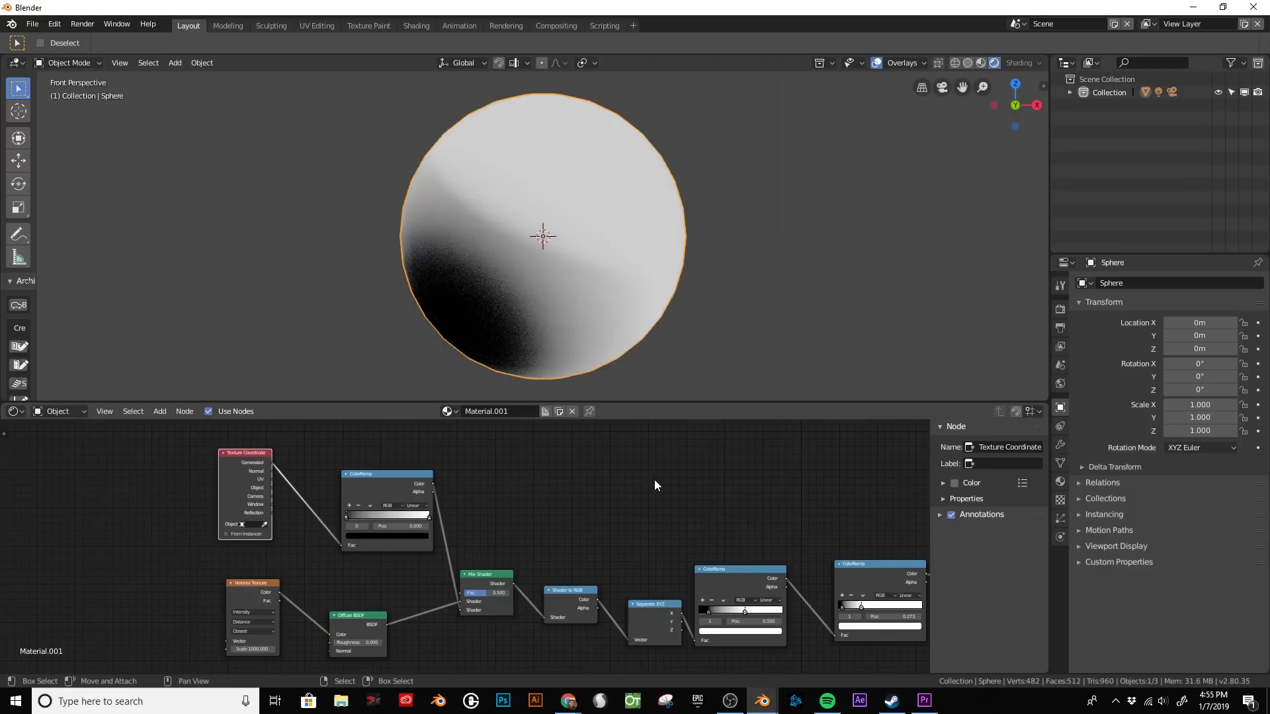
- Move the white stop of the ColorRamp fed by Texture Coordinate to 0.964 and slide its black stop along the gradient
scroll(538, 308, down, 3)
scroll(533, 445, up, 2)
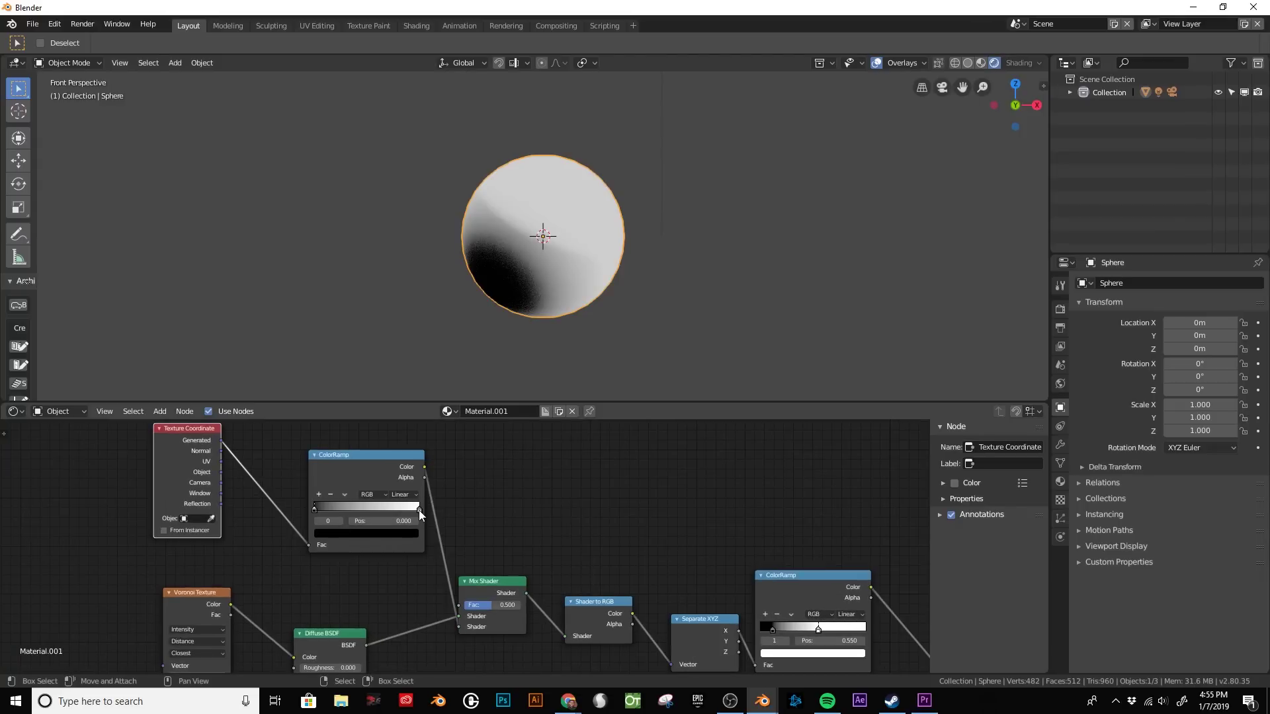
mouse_move(419, 509)
mouse_down()
mouse_move(404, 509)
mouse_move(415, 509)
mouse_up()
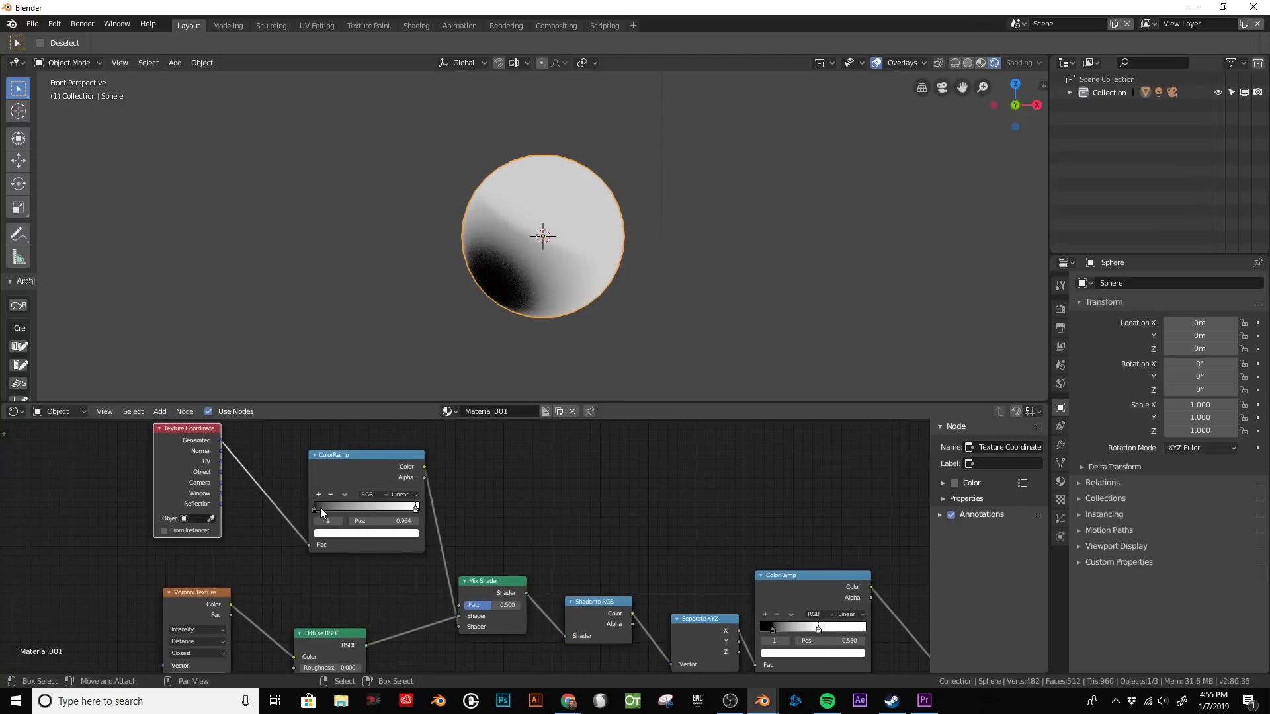
drag(320, 506, 420, 505)
middle_drag(660, 284, 521, 244)
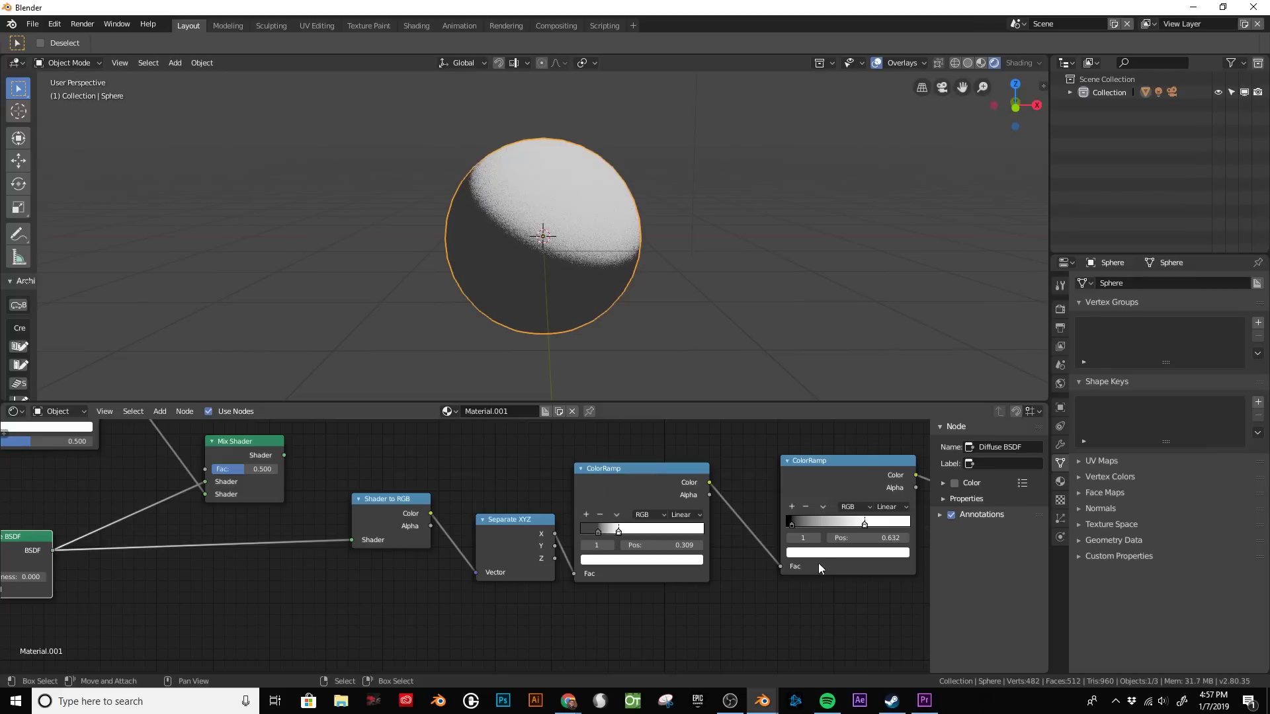
- Recolor the final ColorRamp's white stop to saturated blue and its black stop to dark navy blue
click(840, 558)
click(872, 415)
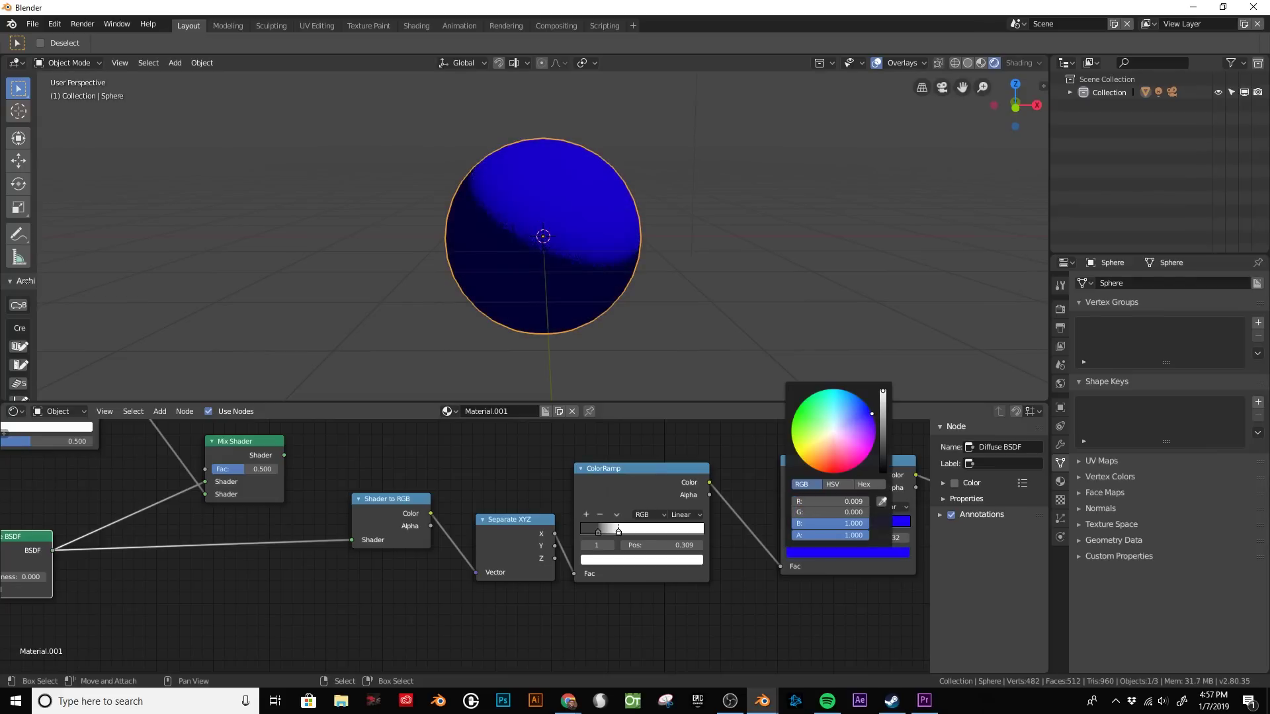
click(791, 525)
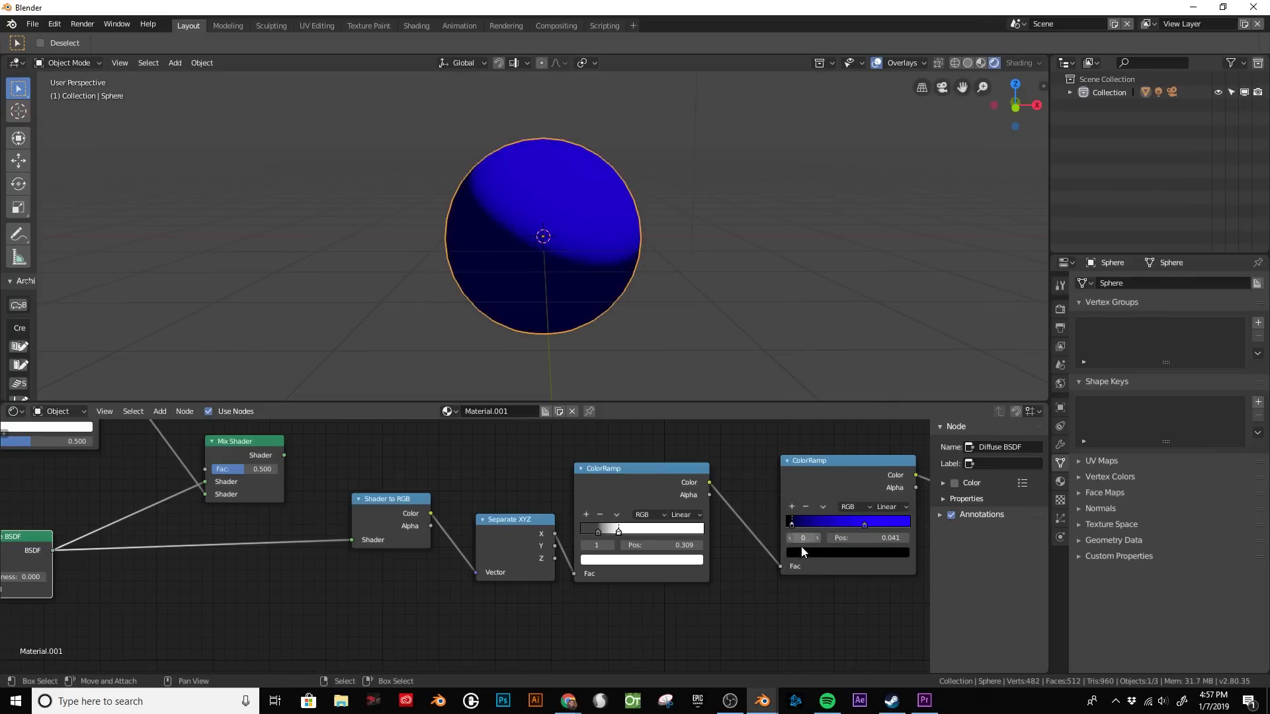
click(811, 552)
mouse_move(882, 471)
mouse_down()
mouse_move(883, 405)
mouse_move(884, 436)
mouse_move(860, 455)
mouse_move(873, 434)
mouse_move(826, 453)
mouse_move(868, 420)
mouse_up()
click(873, 418)
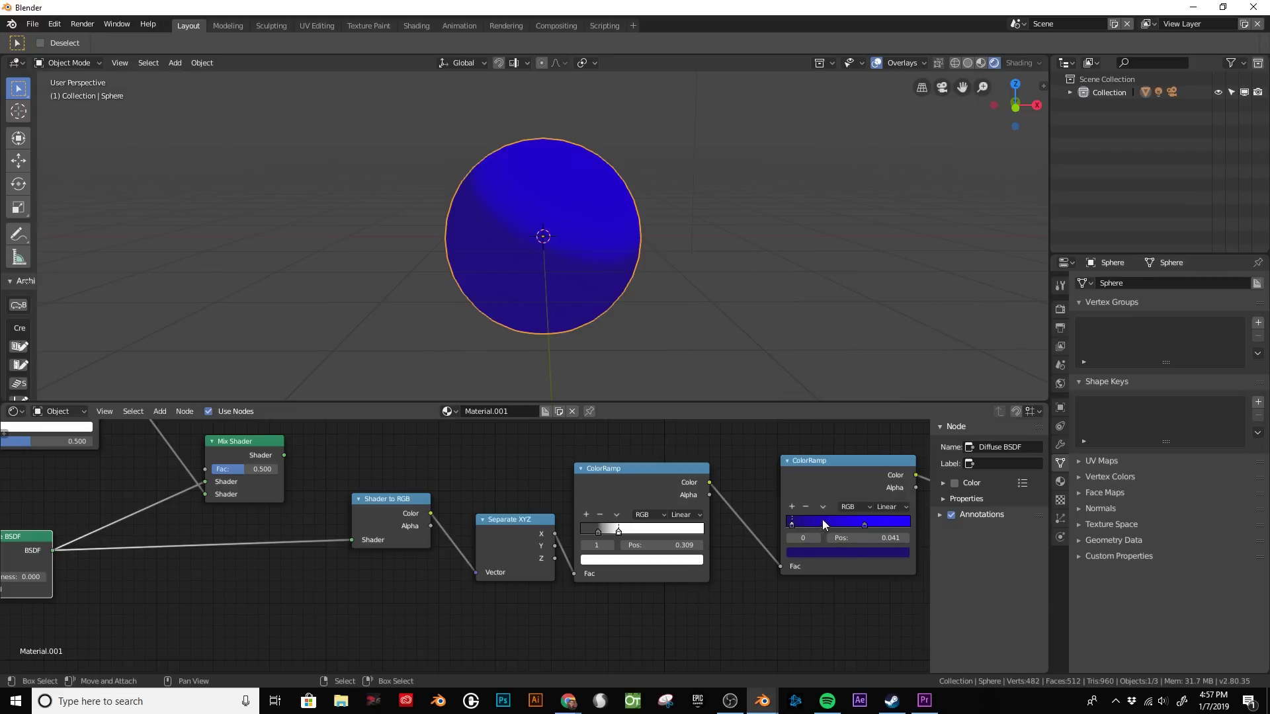
click(826, 553)
drag(886, 434, 882, 450)
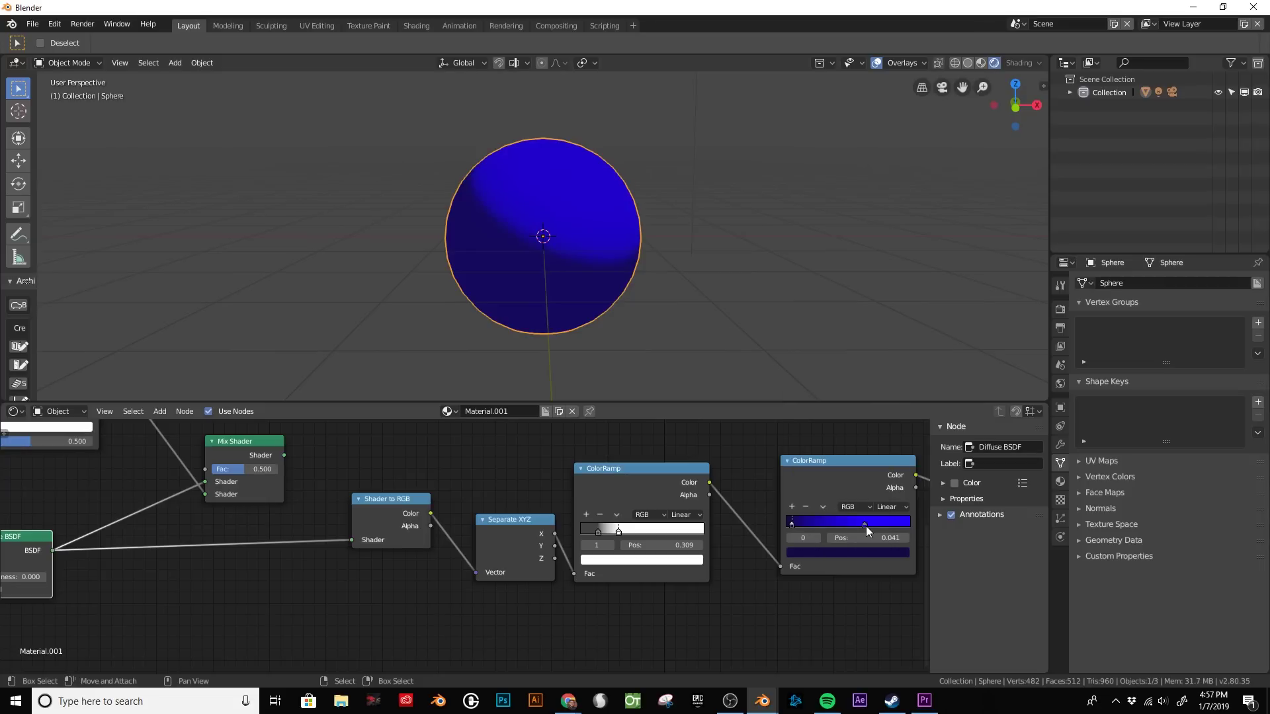
- Move the final ColorRamp's bright blue stop to 0.441 and shift its color to a lighter blue
click(880, 525)
drag(827, 525, 830, 526)
click(857, 553)
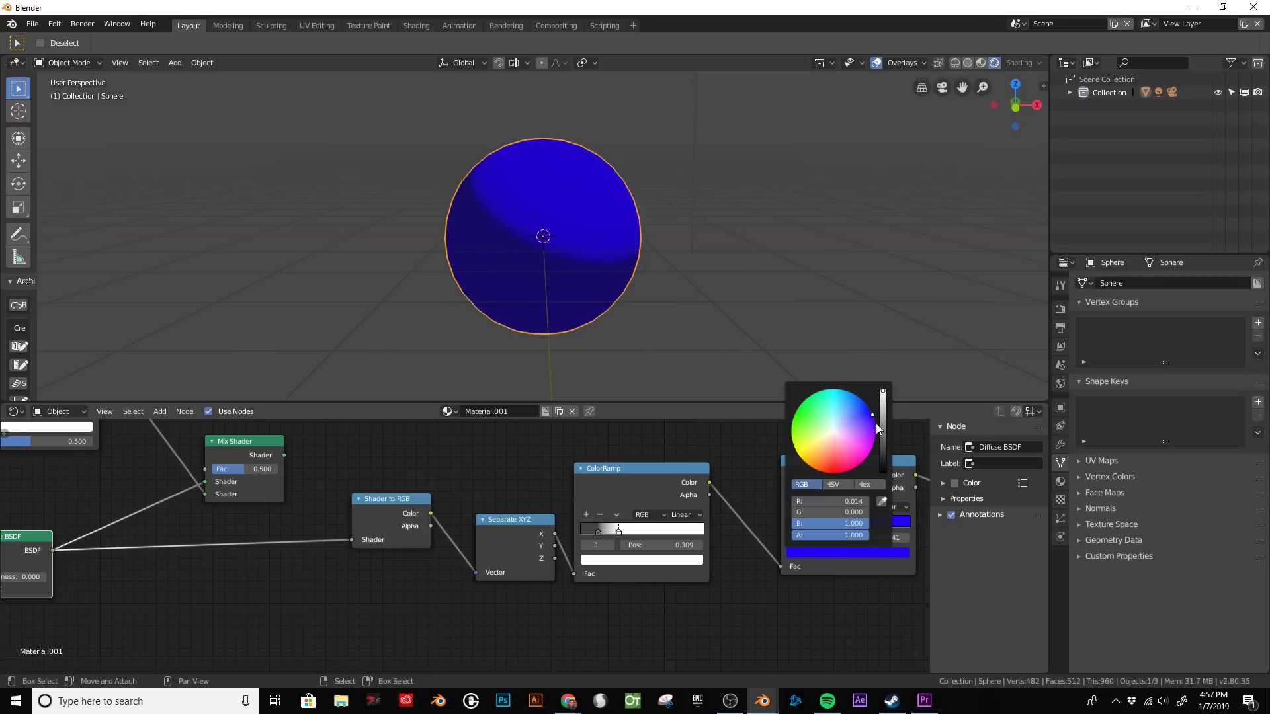
drag(878, 419, 863, 403)
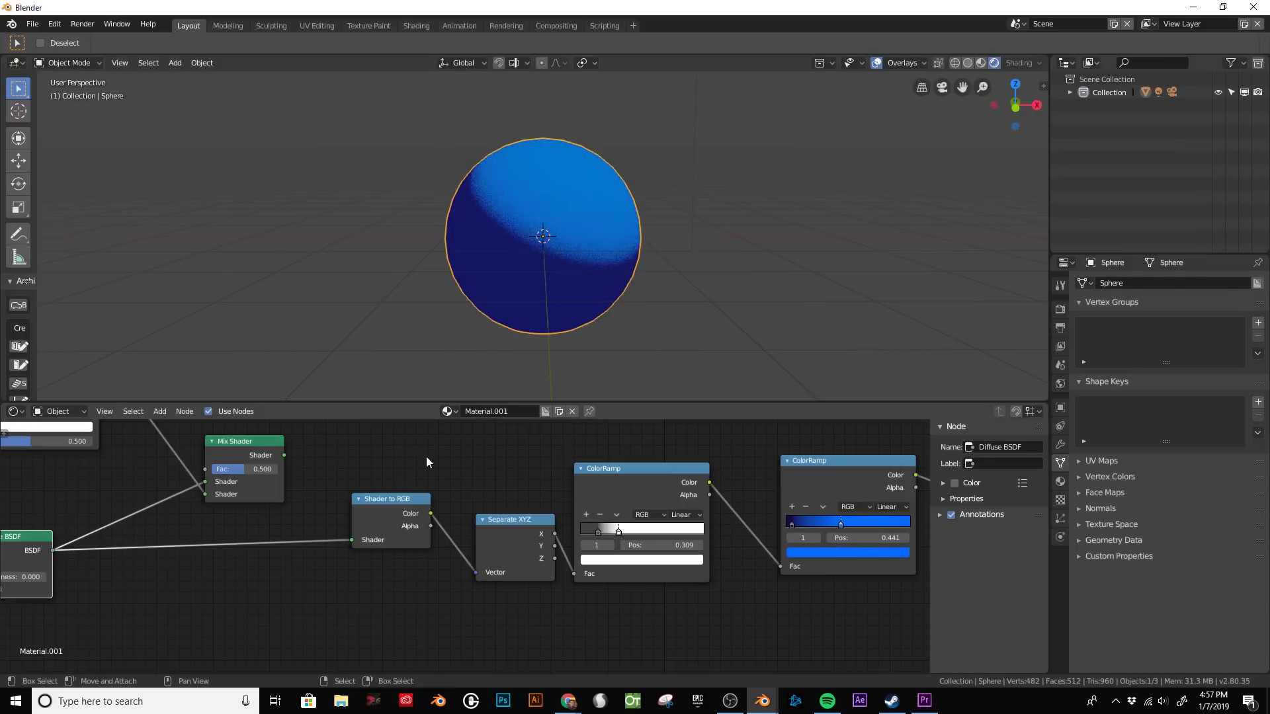
- Adjust the ColorRamp after Separate XYZ, setting its dark stop to 0.041 and its white stop to 0.209
drag(633, 531, 719, 532)
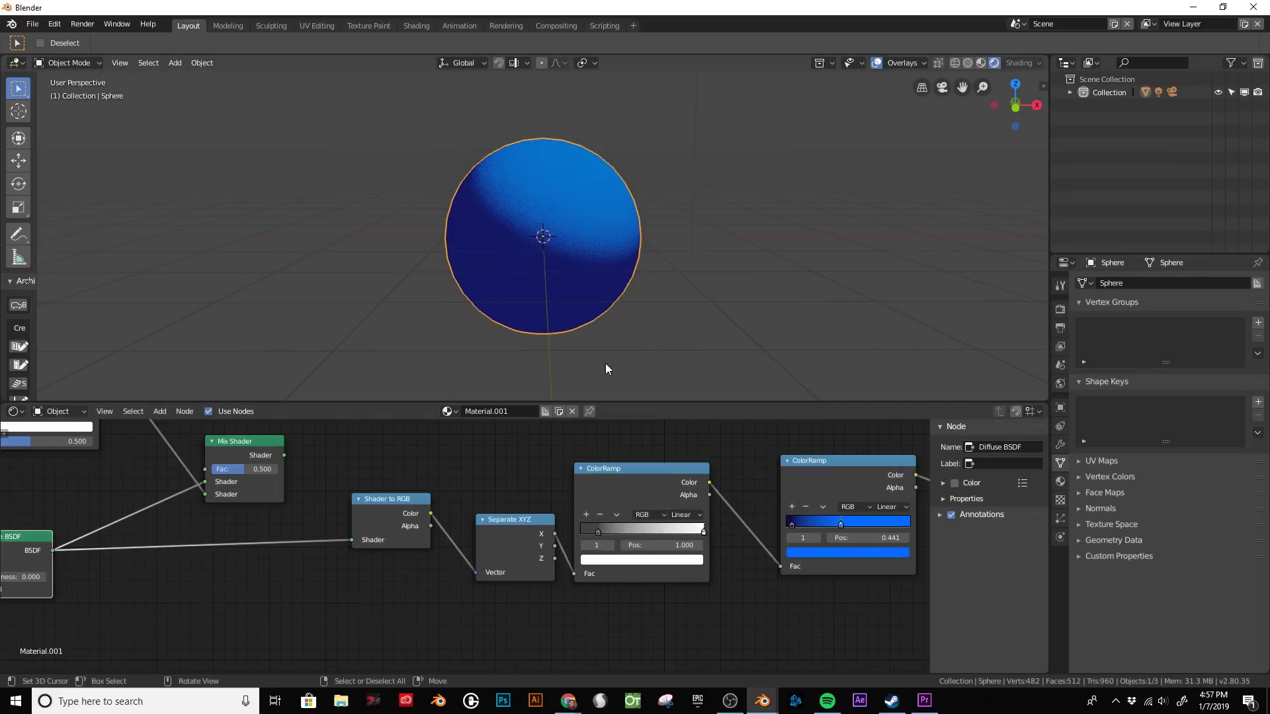
scroll(598, 350, up, 4)
mouse_move(601, 530)
mouse_down()
mouse_move(676, 530)
mouse_move(587, 530)
mouse_up()
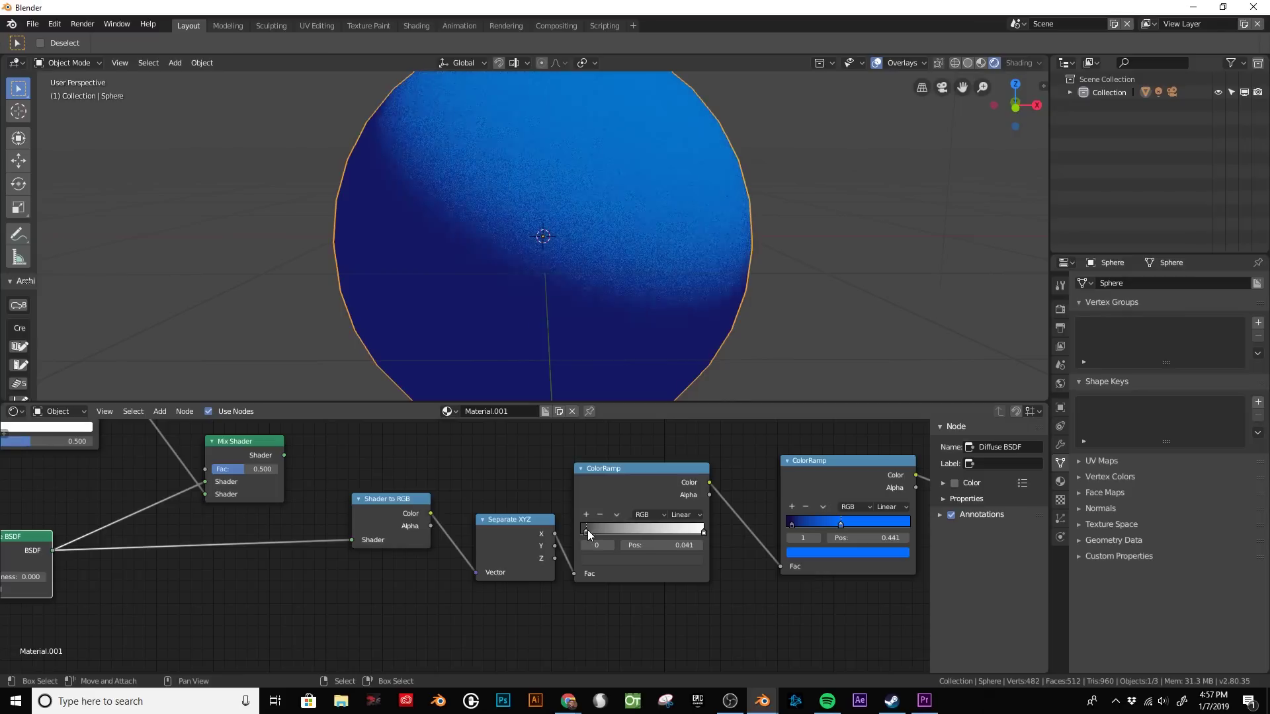
drag(702, 532, 600, 533)
scroll(542, 238, down, 4)
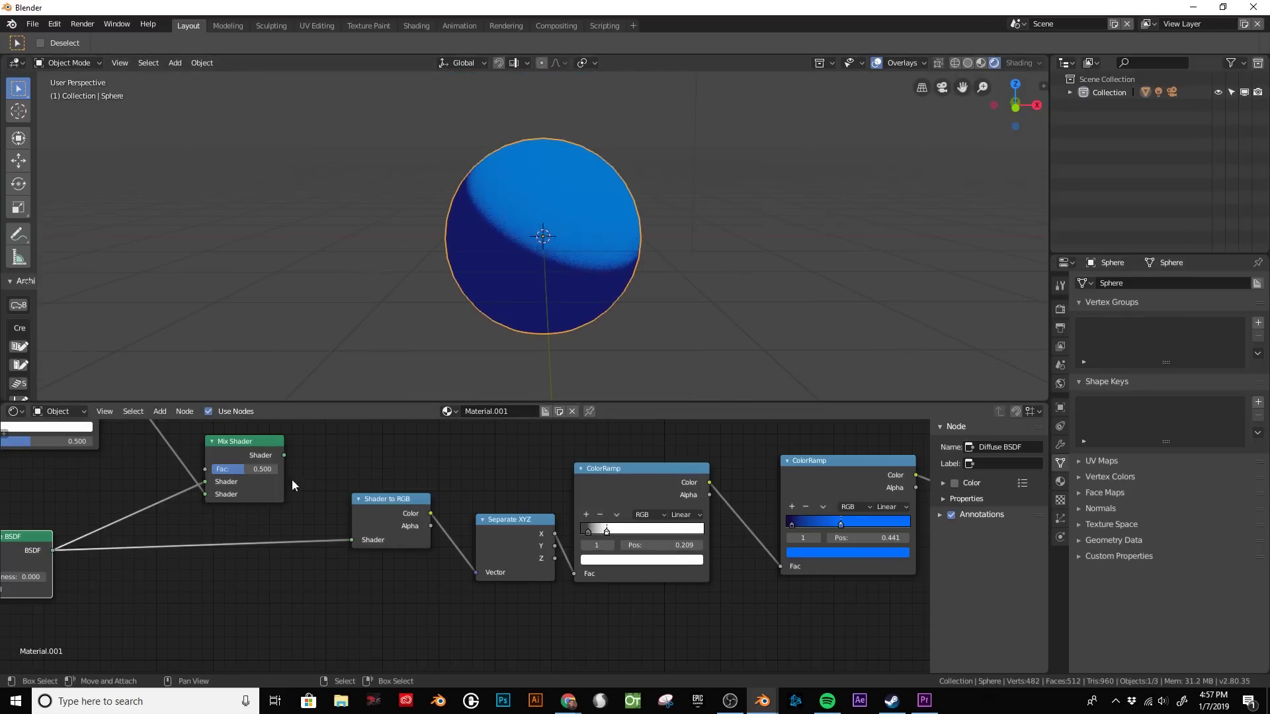
- Drive the Fac of the ColorRamp feeding the Mix Shader from Texture Coordinate, trying Generated and finally using the Object output
scroll(478, 490, down, 3)
middle_drag(478, 490, 515, 551)
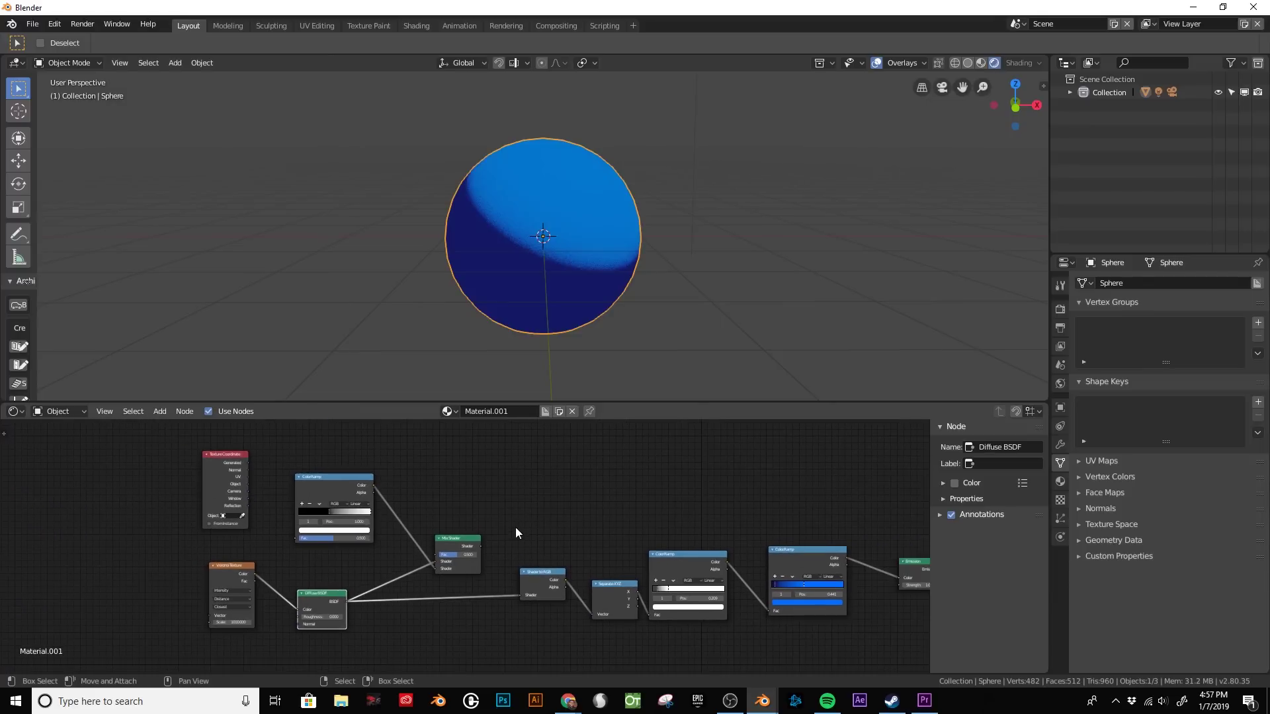
scroll(240, 490, up, 2)
middle_drag(229, 458, 307, 481)
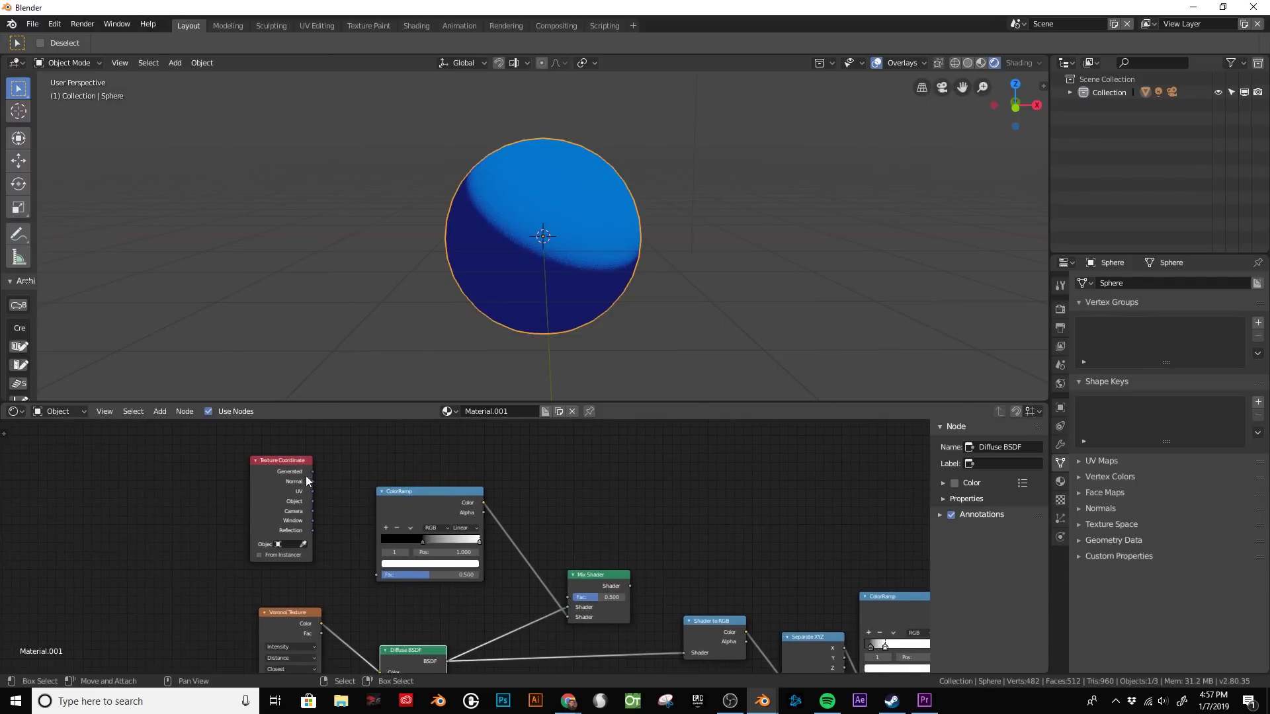
drag(310, 471, 377, 574)
middle_drag(508, 605, 469, 543)
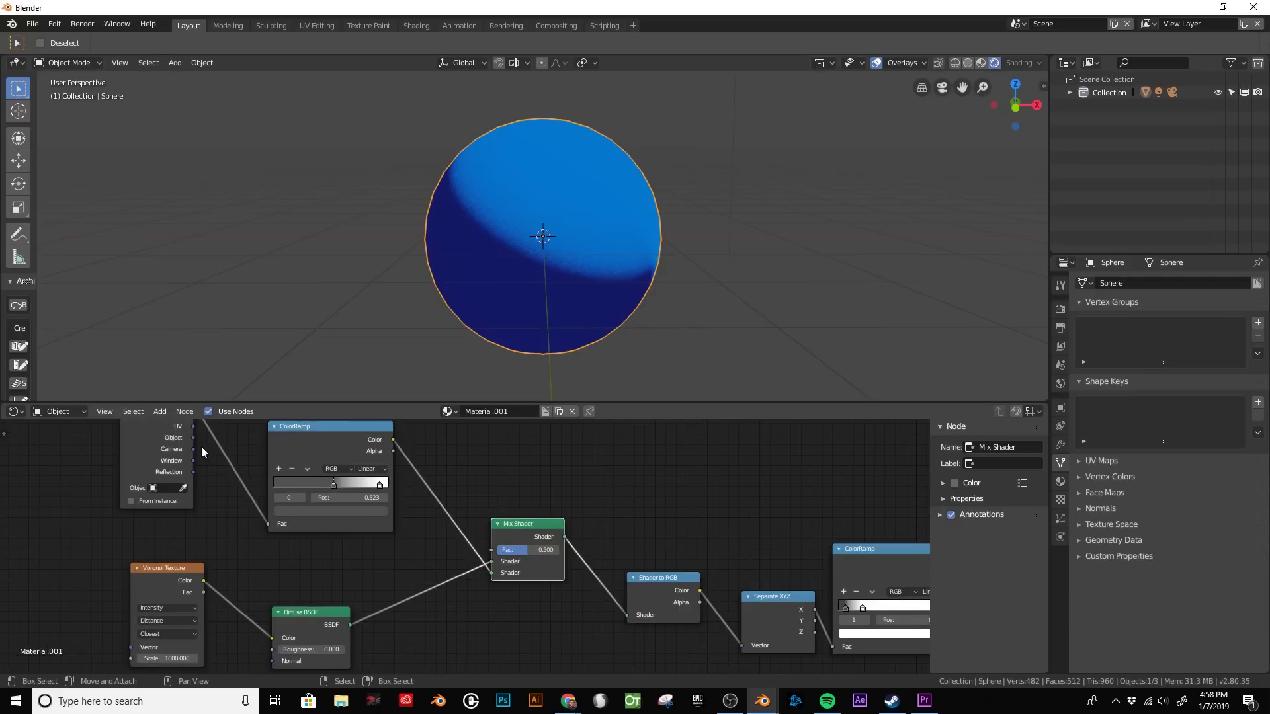
drag(190, 438, 222, 458)
drag(269, 526, 269, 527)
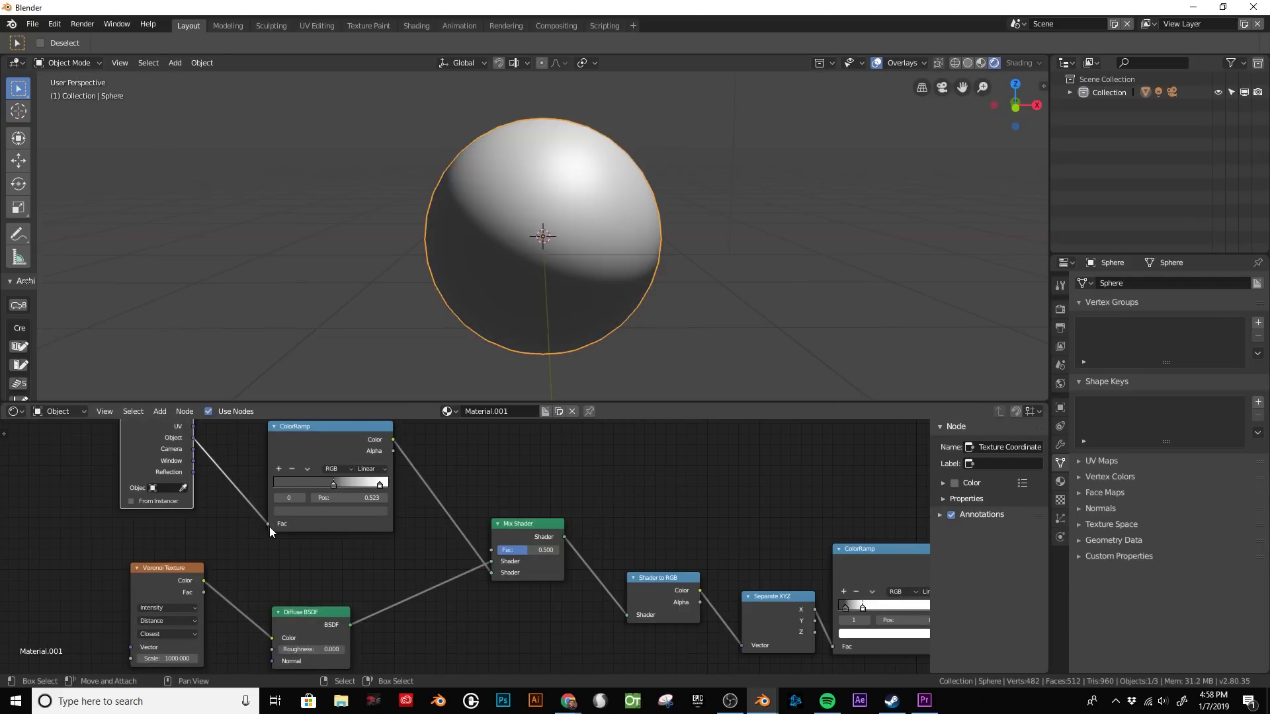
- Select the point light and try moving it around the sphere from two viewpoints to test the shading
scroll(593, 316, down, 5)
mouse_move(610, 101)
mouse_down()
mouse_move(605, 148)
mouse_move(440, 164)
mouse_move(522, 121)
mouse_move(685, 262)
mouse_move(553, 134)
mouse_move(411, 106)
mouse_move(443, 166)
mouse_move(611, 274)
mouse_up()
right_click(611, 267)
scroll(633, 347, up, 4)
key(g)
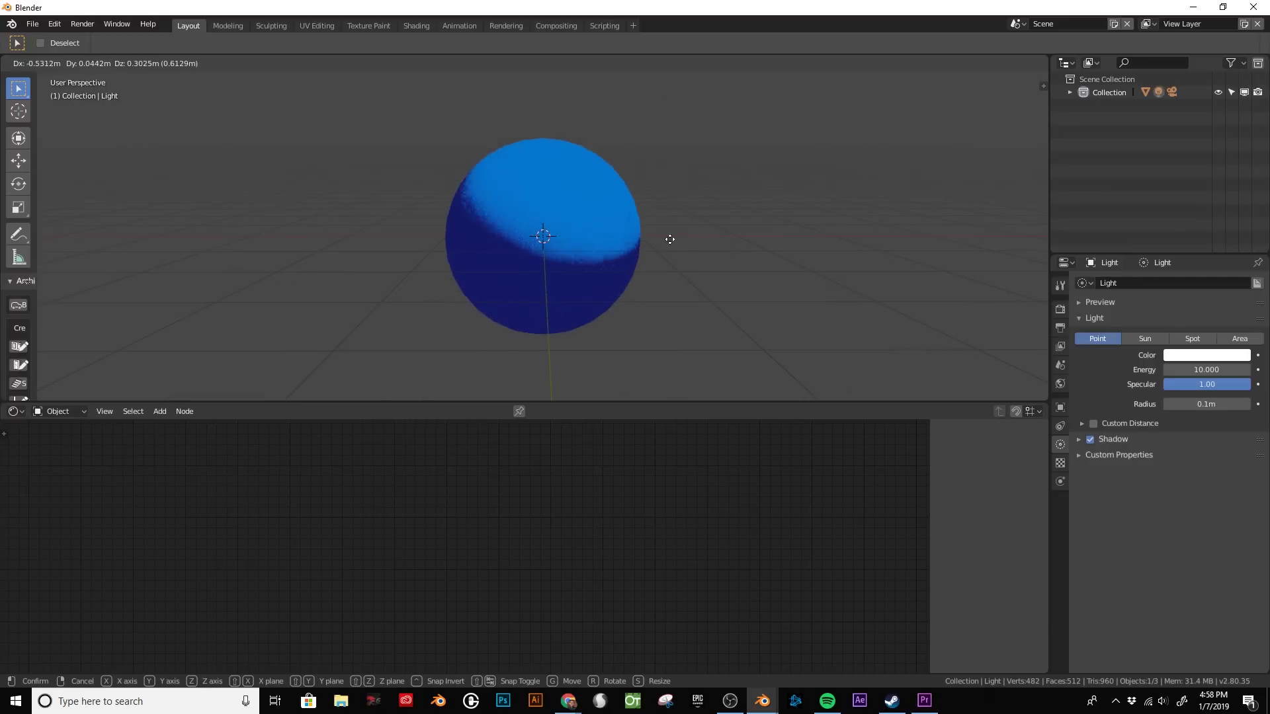
click(561, 270)
scroll(565, 261, down, 3)
middle_drag(569, 252, 668, 255)
key(g)
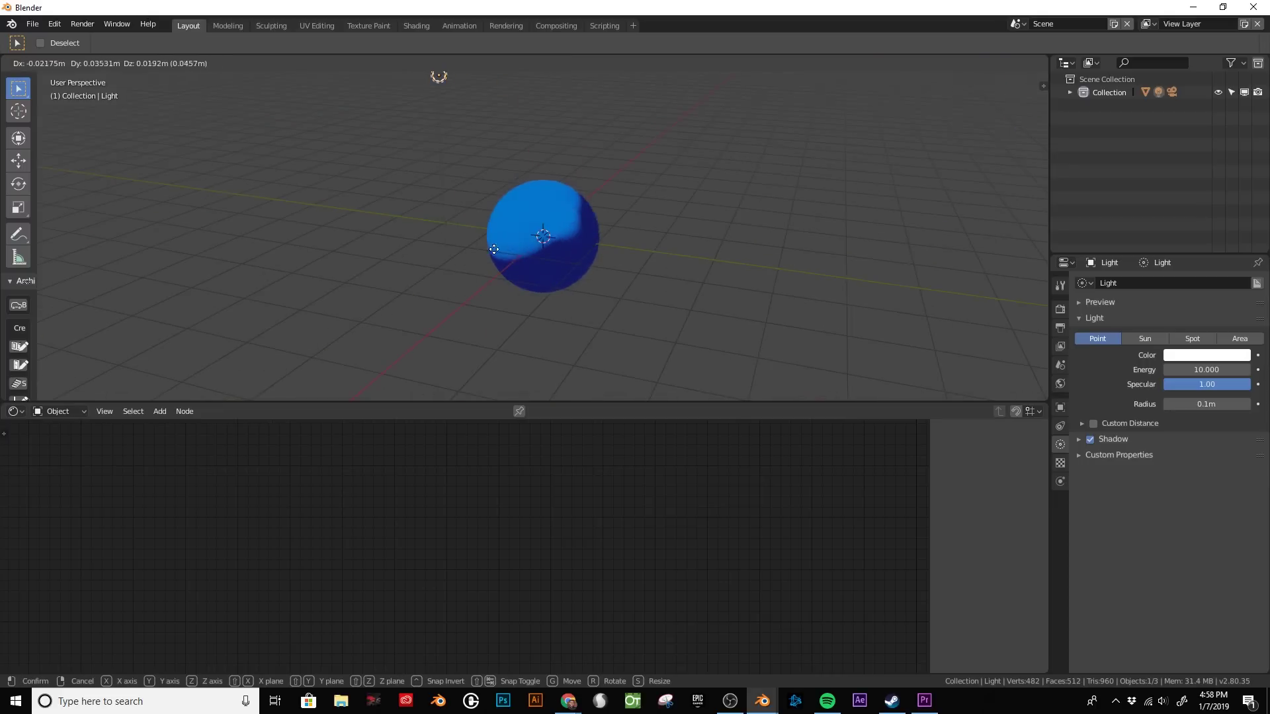
click(474, 427)
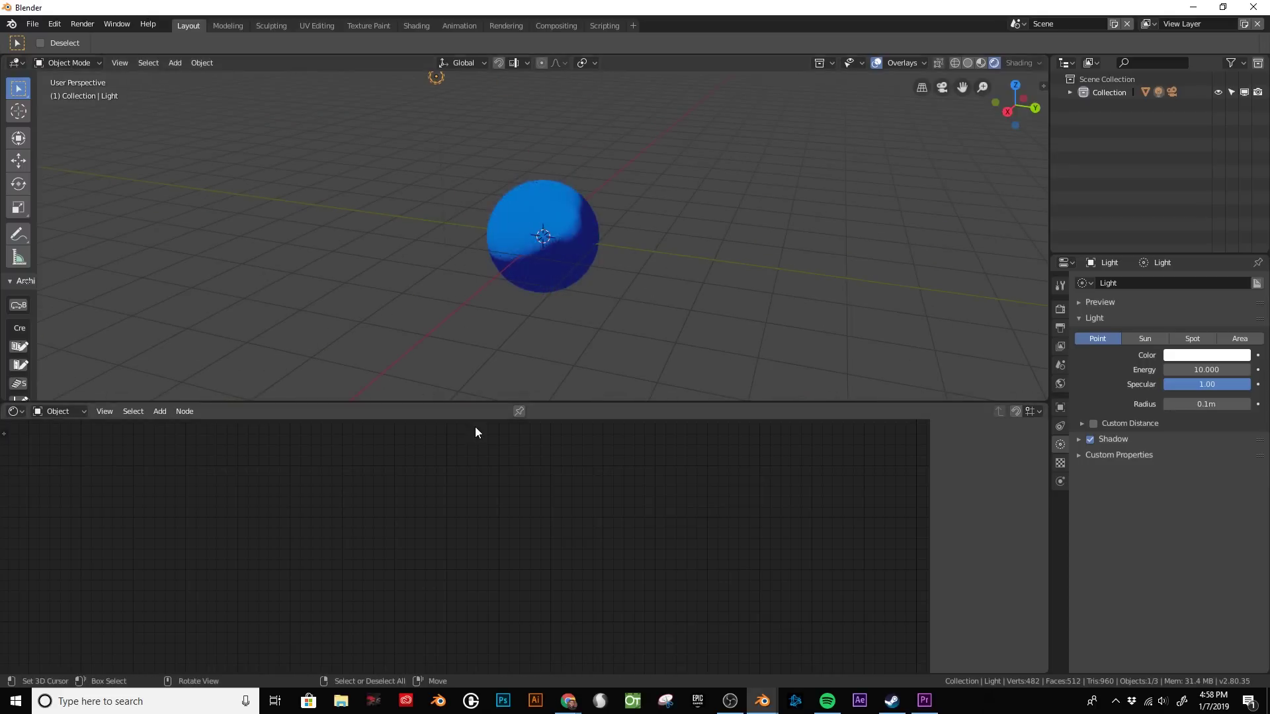
- Change the light's type to Area and try moving it beside the sphere
click(1237, 340)
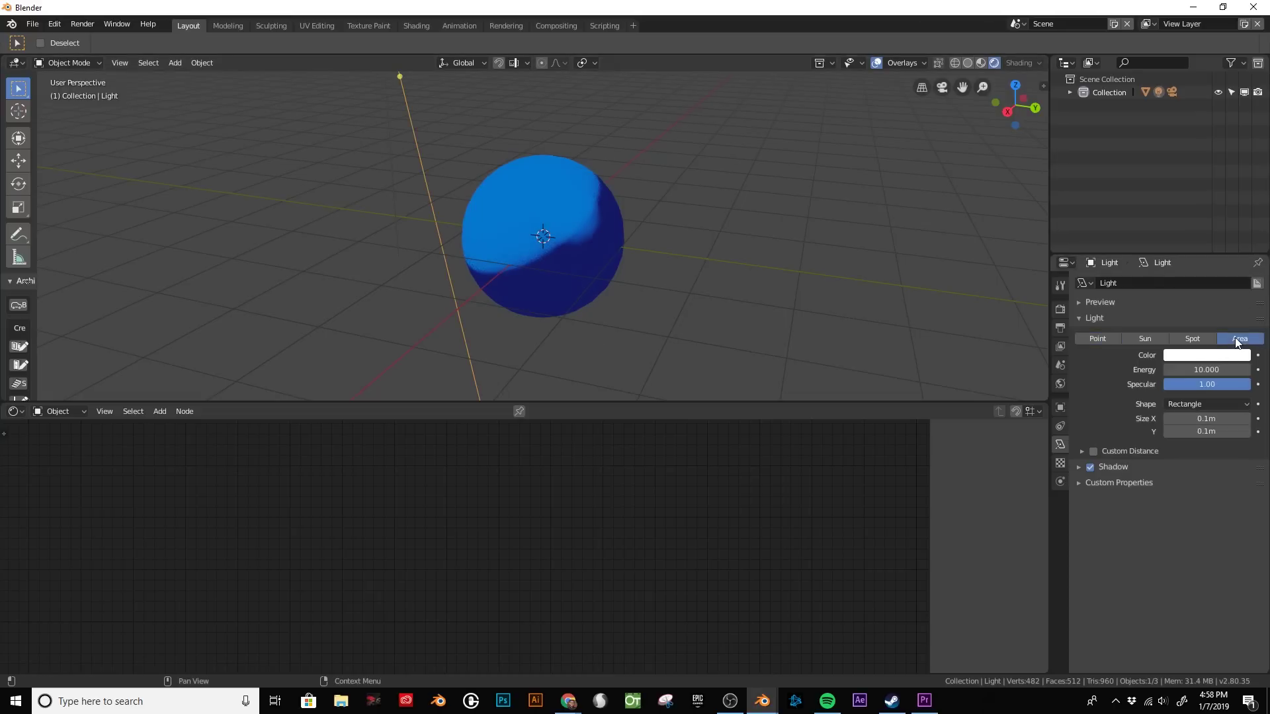
key(g)
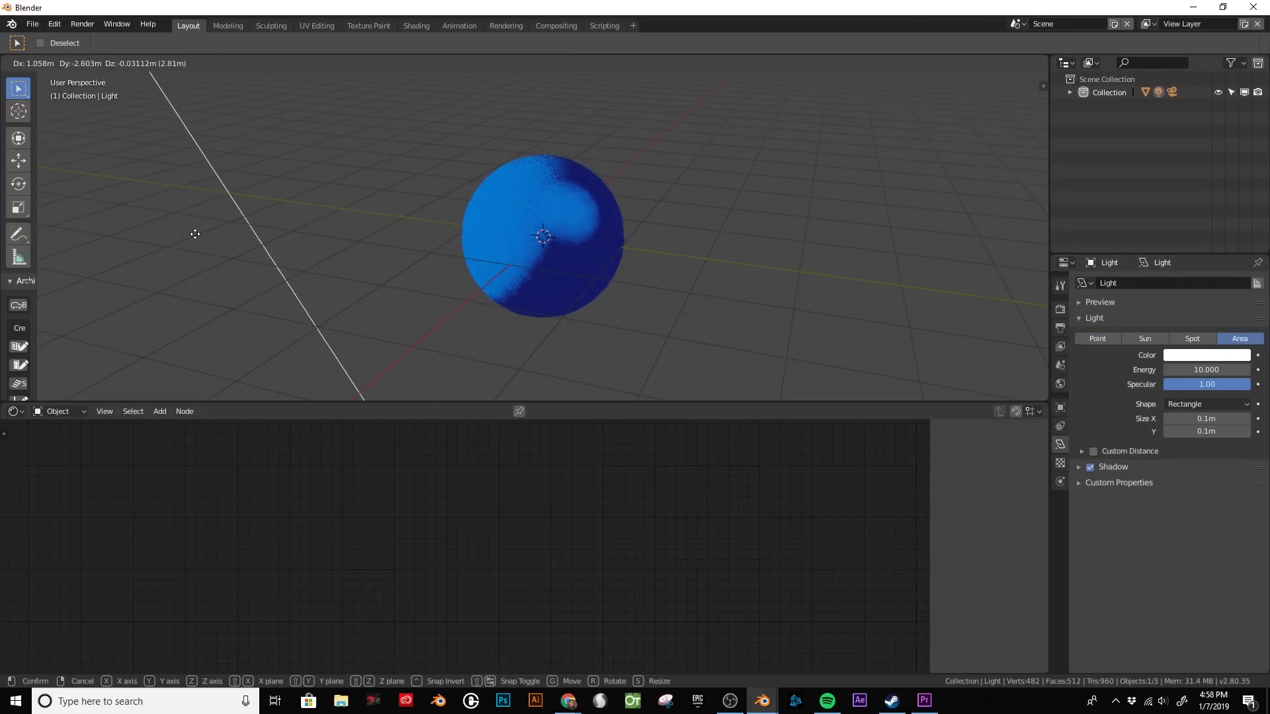
click(105, 279)
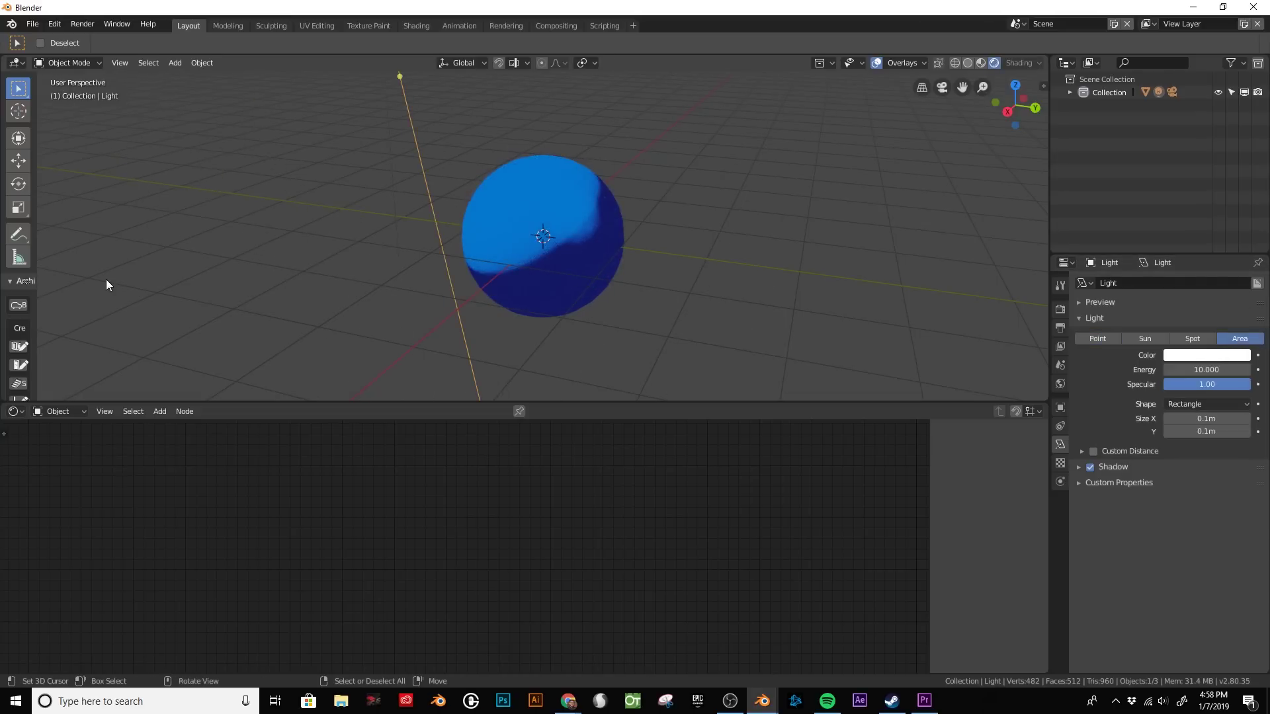
- Change the light's type to Spot and try moving it to test the shading on the sphere
click(1191, 339)
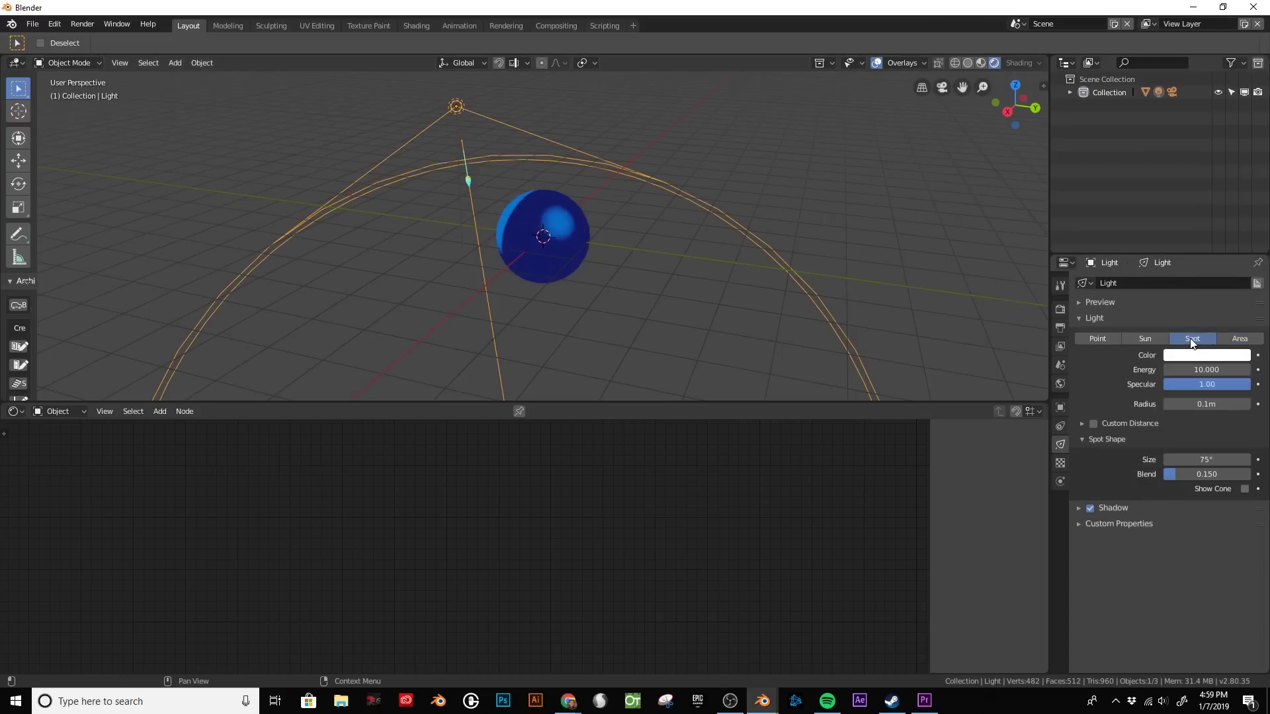
key(g)
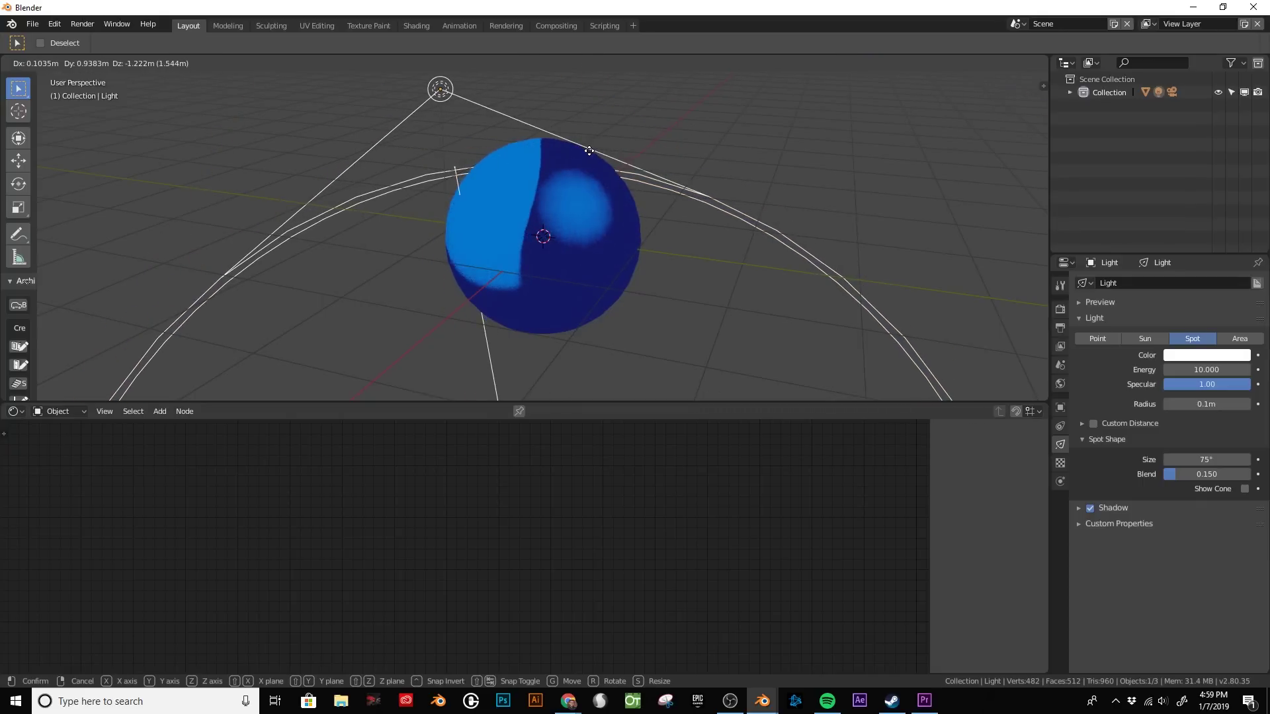
click(590, 151)
click(576, 188)
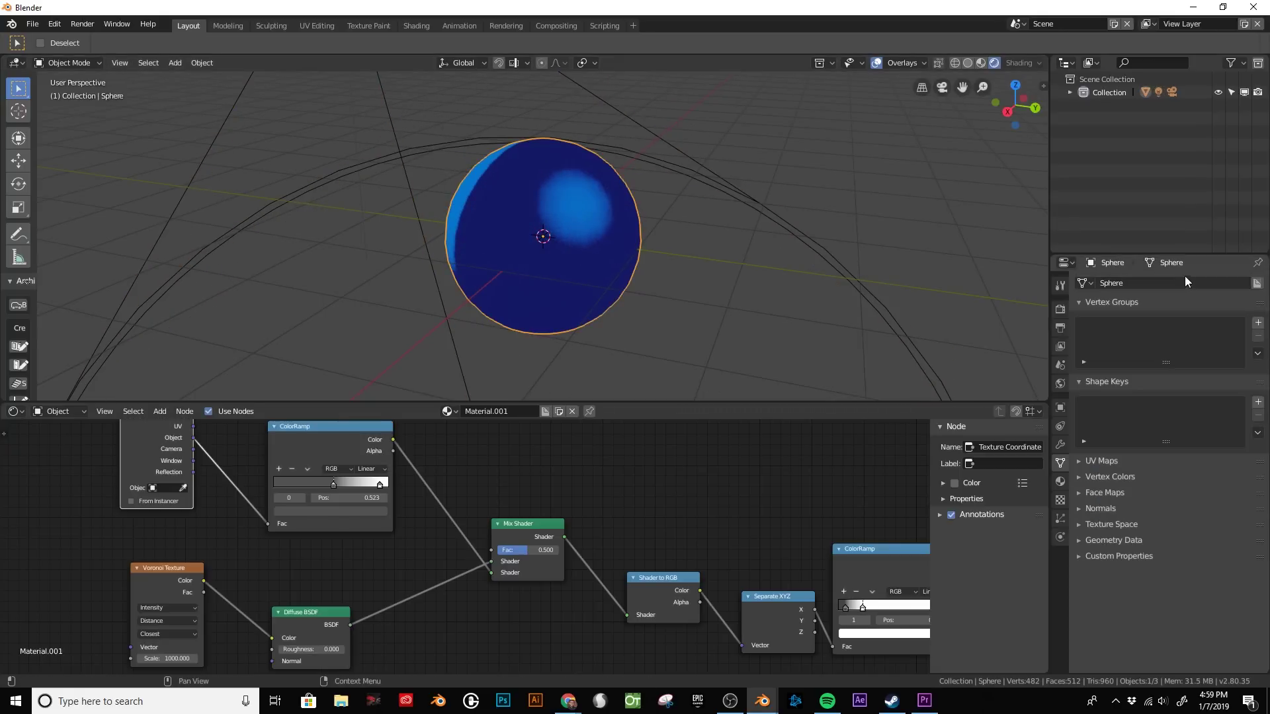
scroll(452, 184, down, 4)
- Reselect the light, switch its type back to Area and test the sphere's shading with a trial move
click(455, 109)
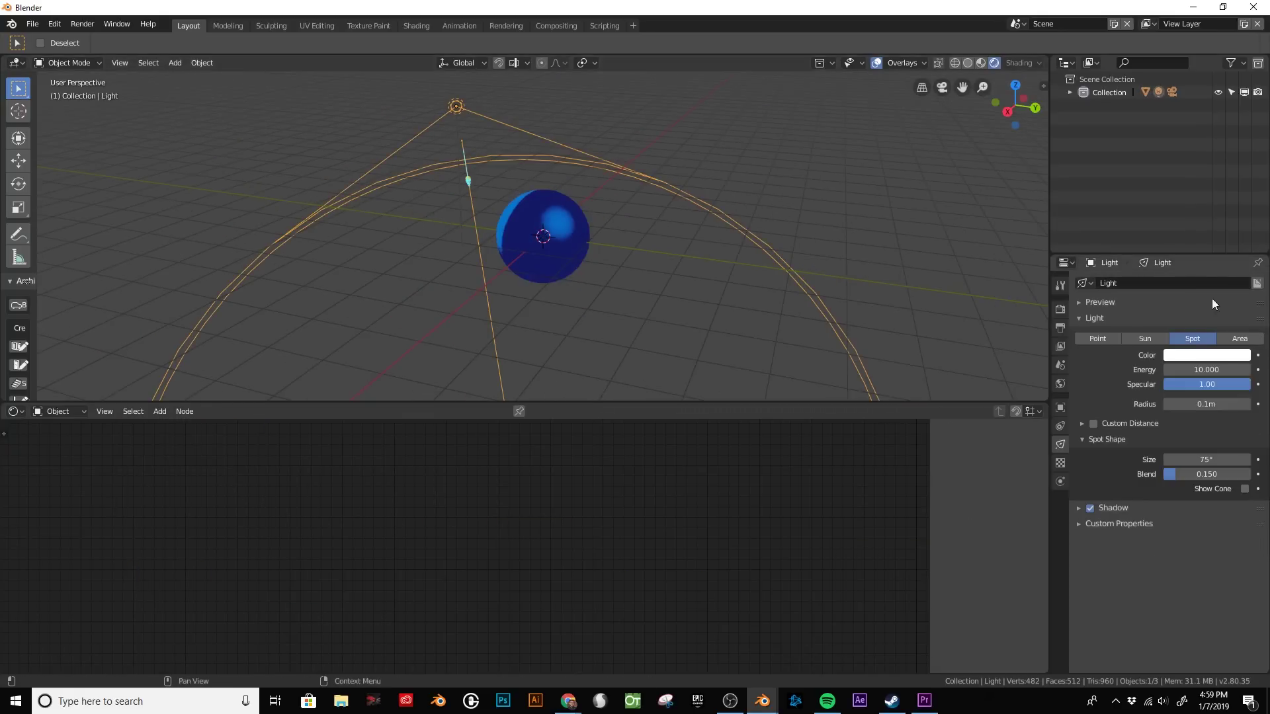
click(1239, 339)
scroll(557, 287, up, 4)
key(r)
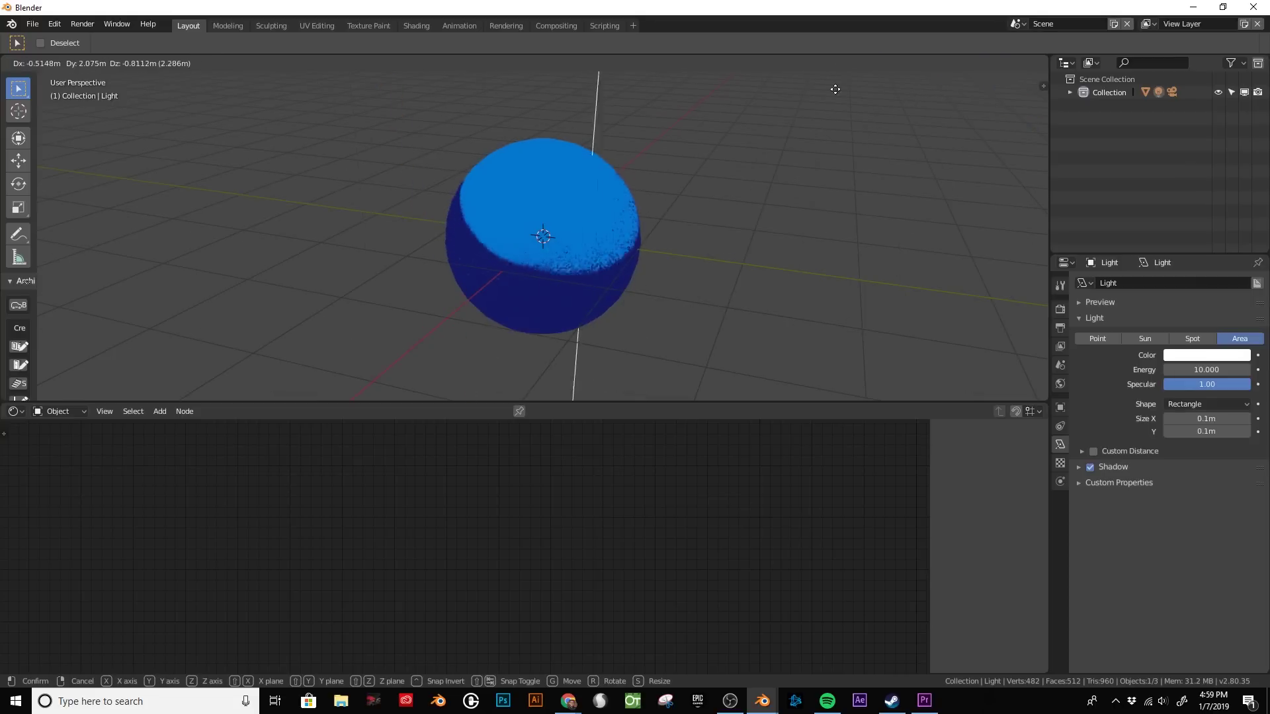
key(Escape)
- Select the sphere and move the dark stop of the Texture Coordinate's ColorRamp to 0.573
click(521, 244)
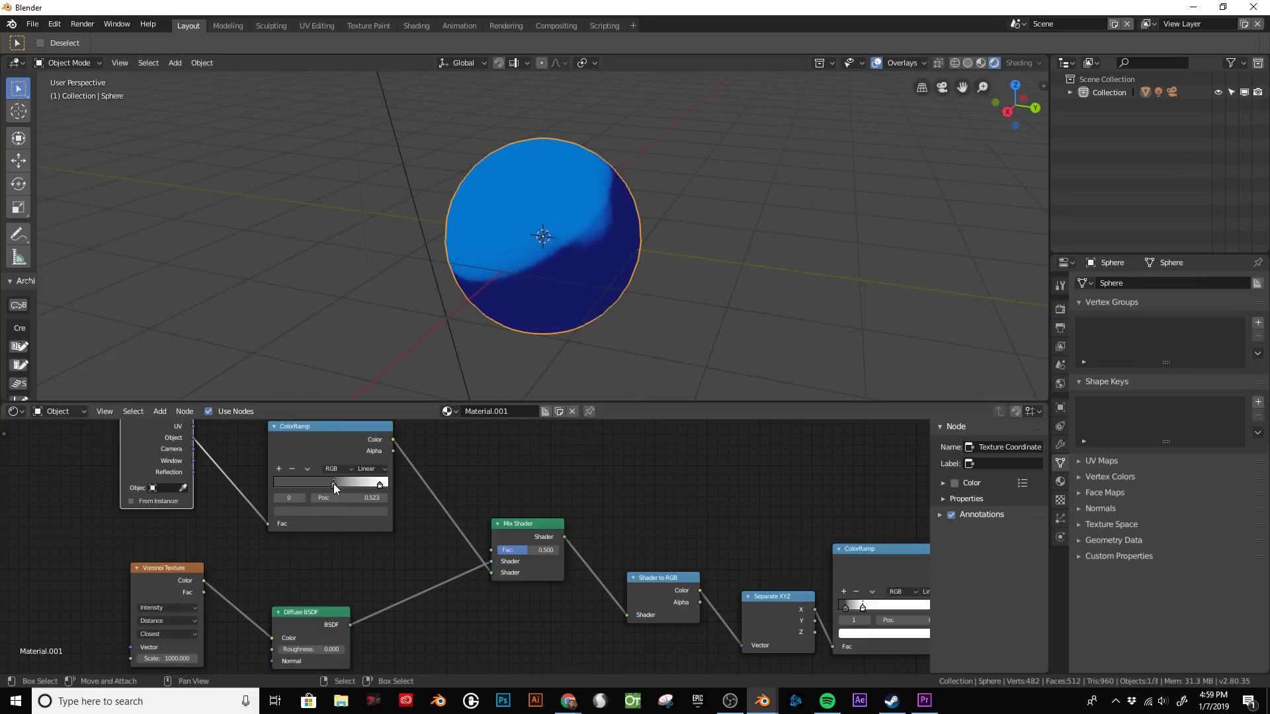
mouse_move(334, 484)
mouse_down()
mouse_move(307, 483)
mouse_move(339, 484)
mouse_up()
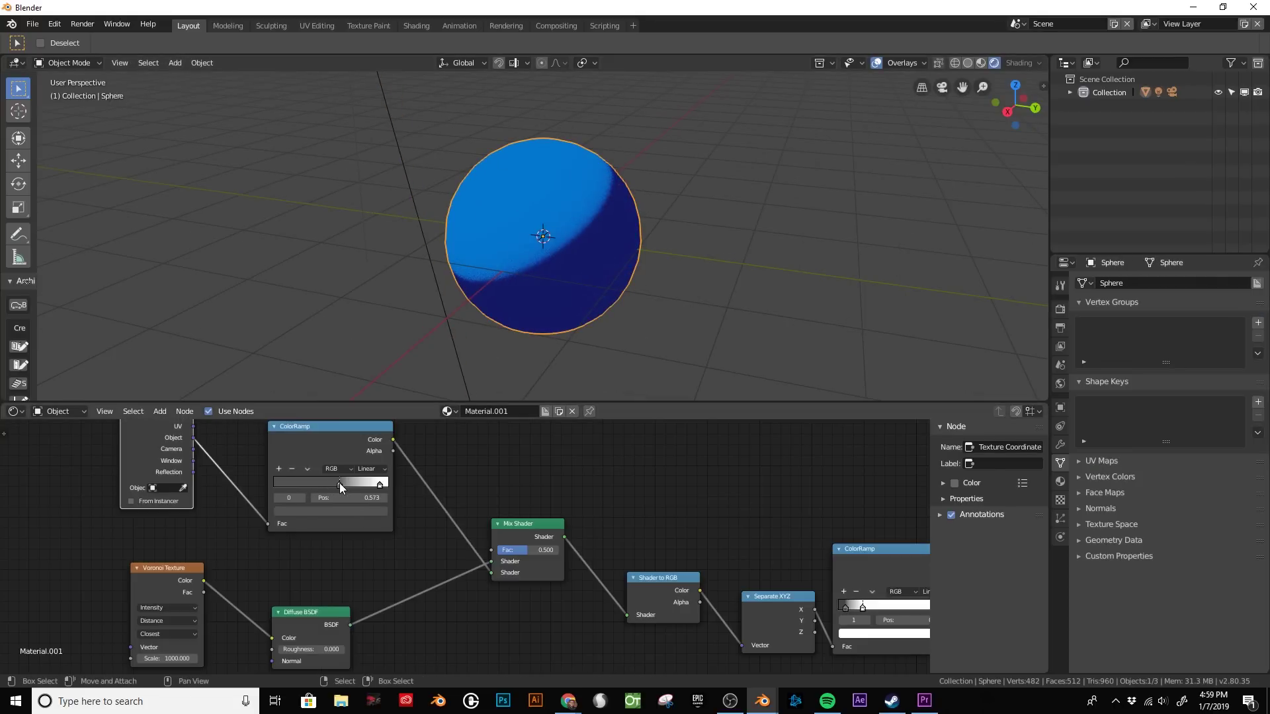
- Select the area light and try moving it close above the sphere to test the shading
scroll(514, 324, down, 4)
key(g)
key(Escape)
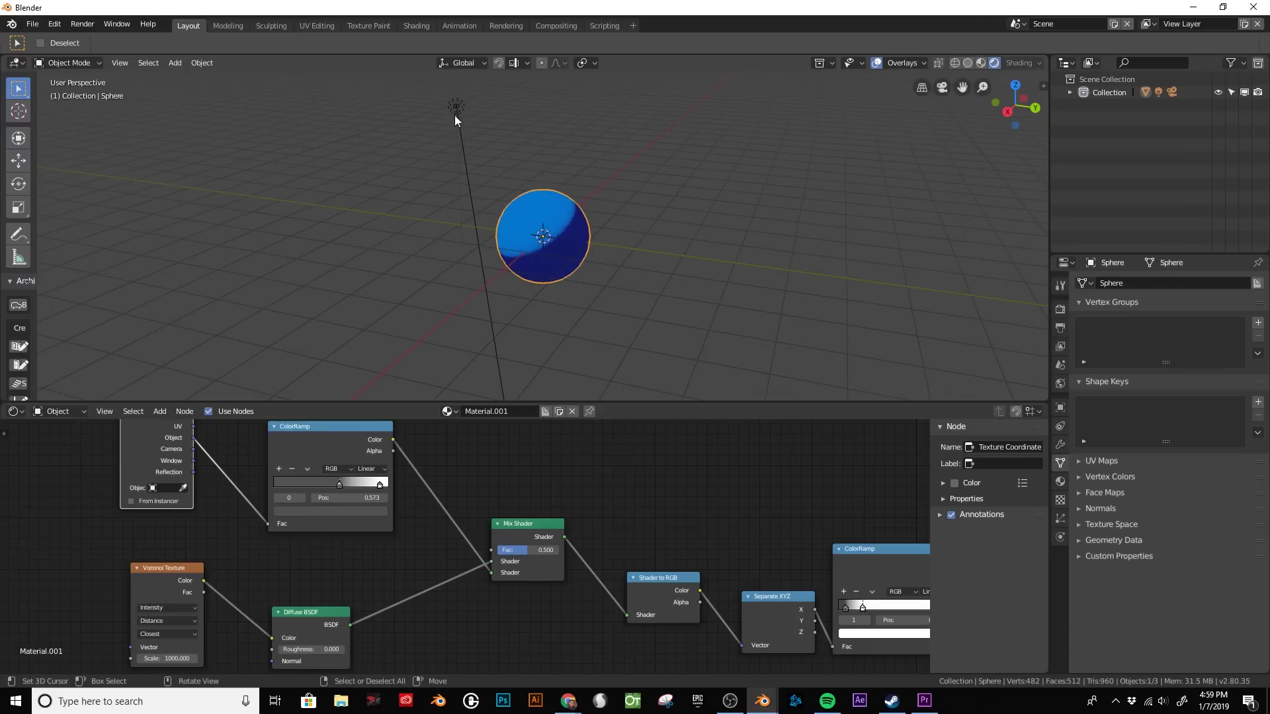
click(455, 116)
key(g)
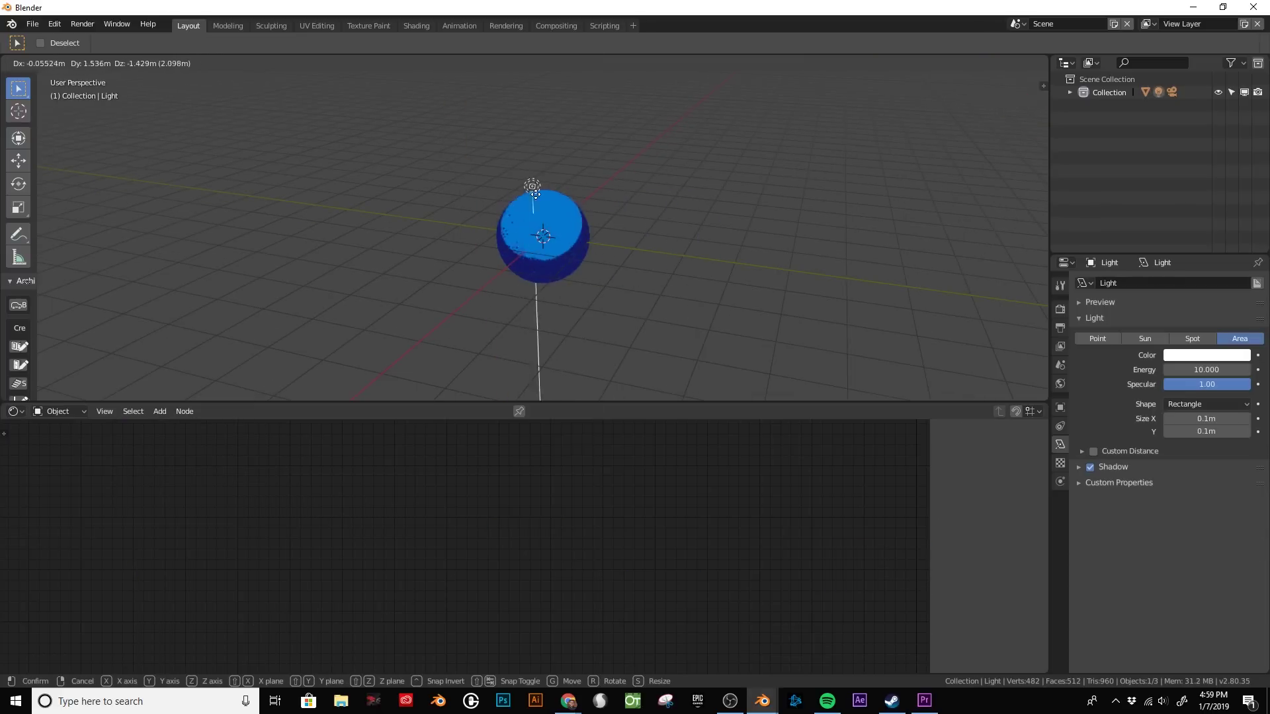
key(Escape)
- From the front view, try a small move of the light to test the sphere's shading edge
middle_drag(558, 311, 672, 264)
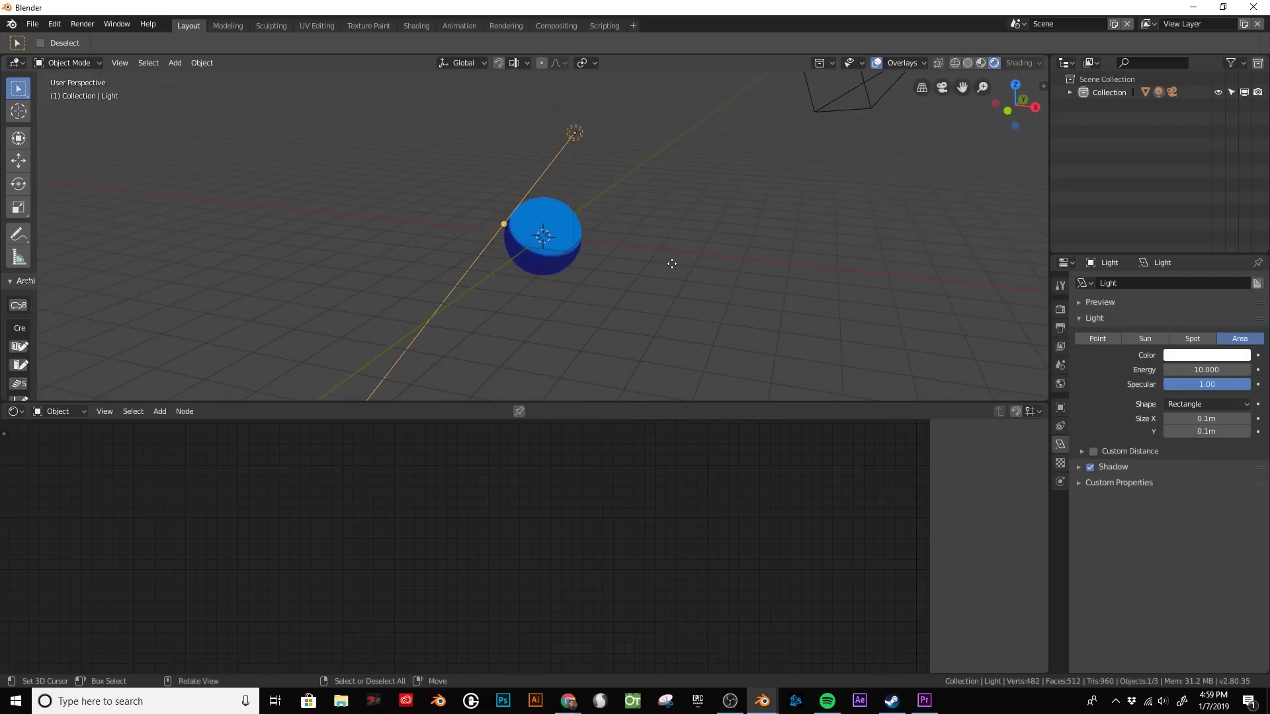
key(KP_1)
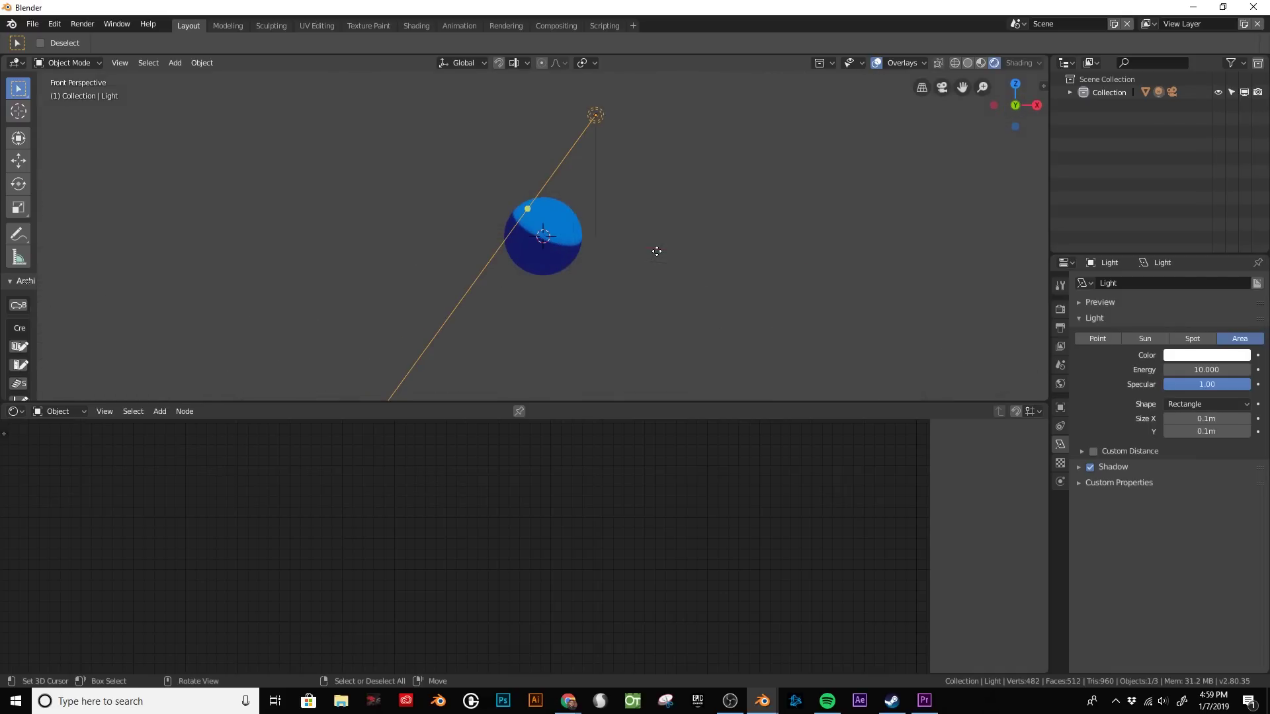
scroll(657, 252, up, 5)
scroll(658, 250, down, 4)
key(g)
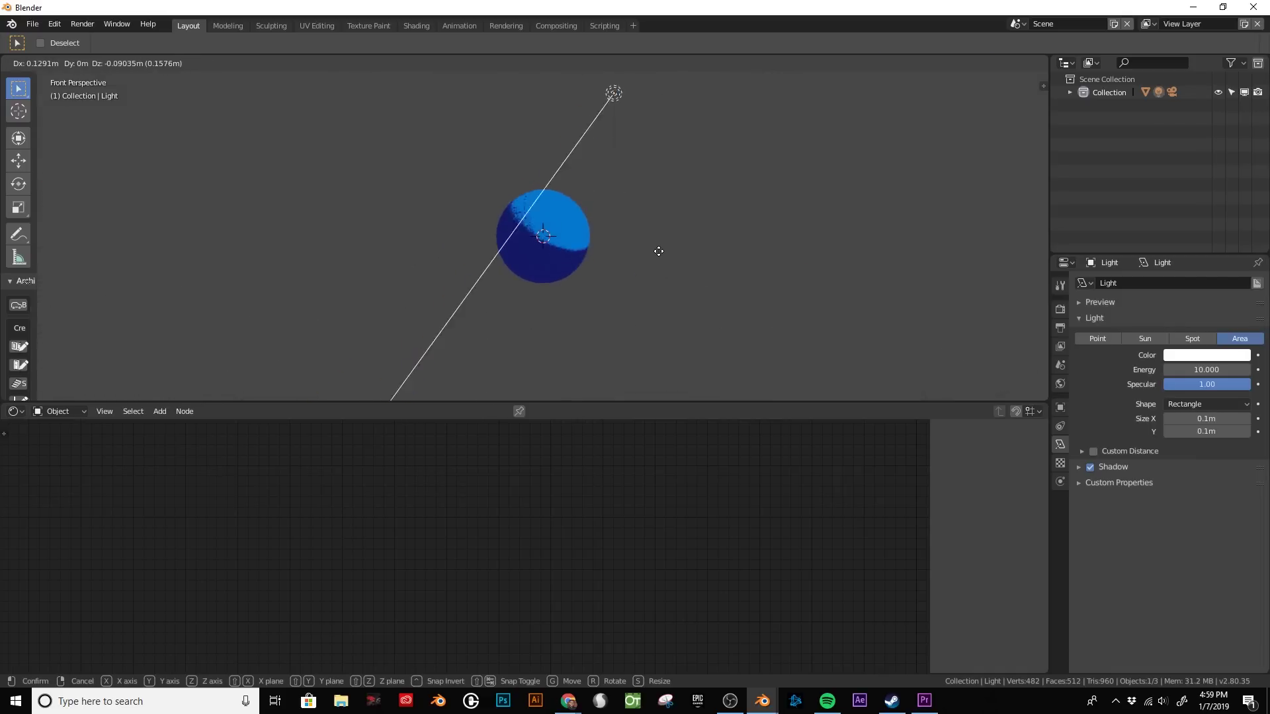
key(Escape)
- Select the sphere again and examine the transition between its light and dark blue areas up close
click(570, 241)
scroll(648, 305, up, 4)
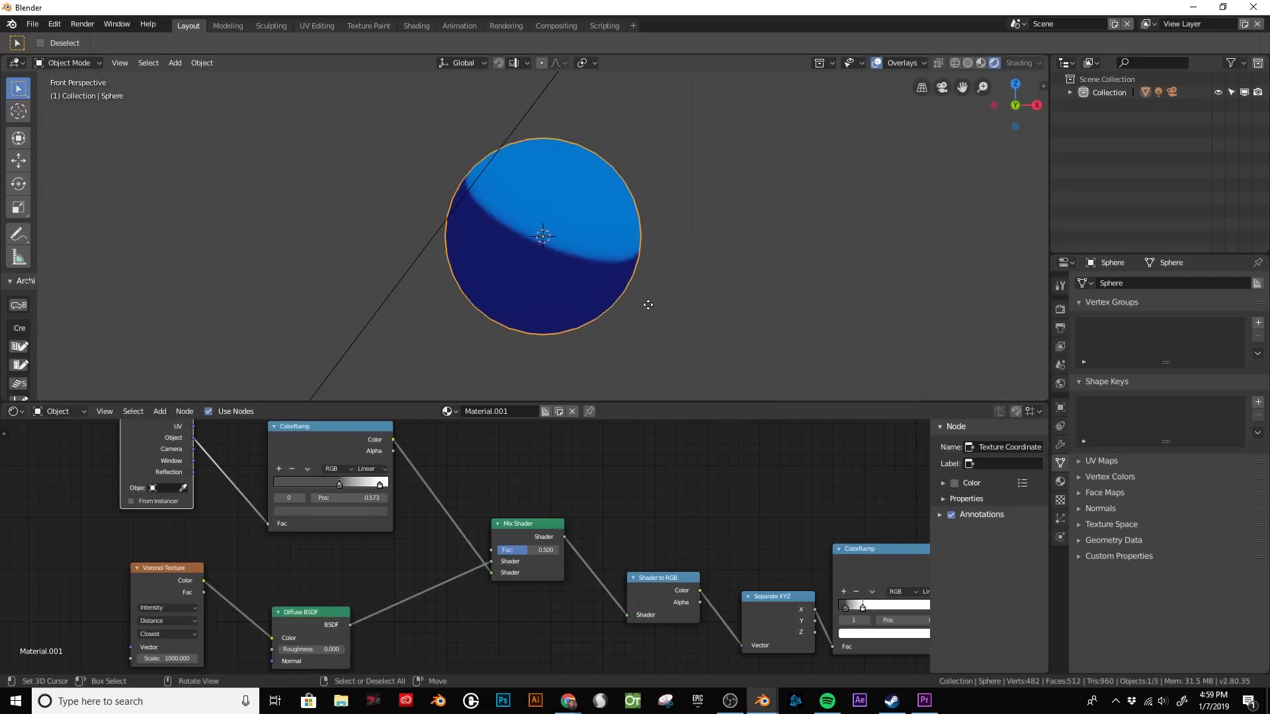
scroll(648, 305, up, 2)
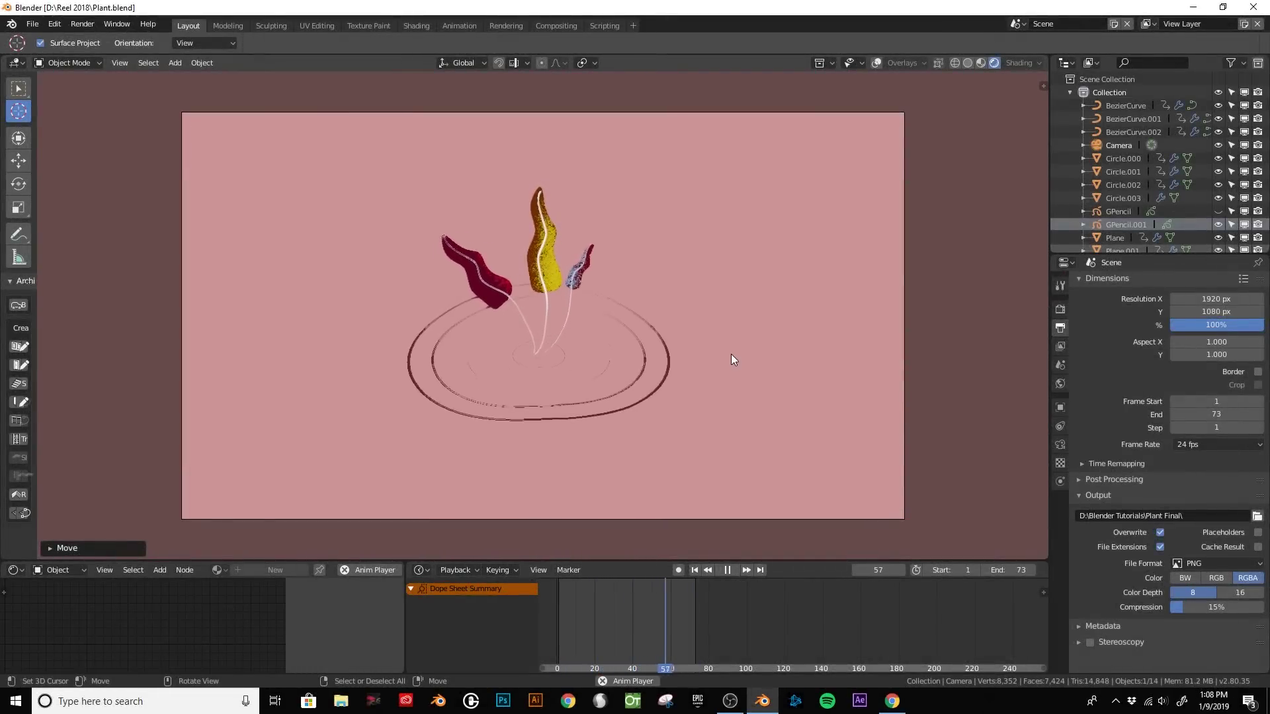
- Turn on the viewport overlays in the animated plant scene to reveal its lights
scroll(730, 356, up, 3)
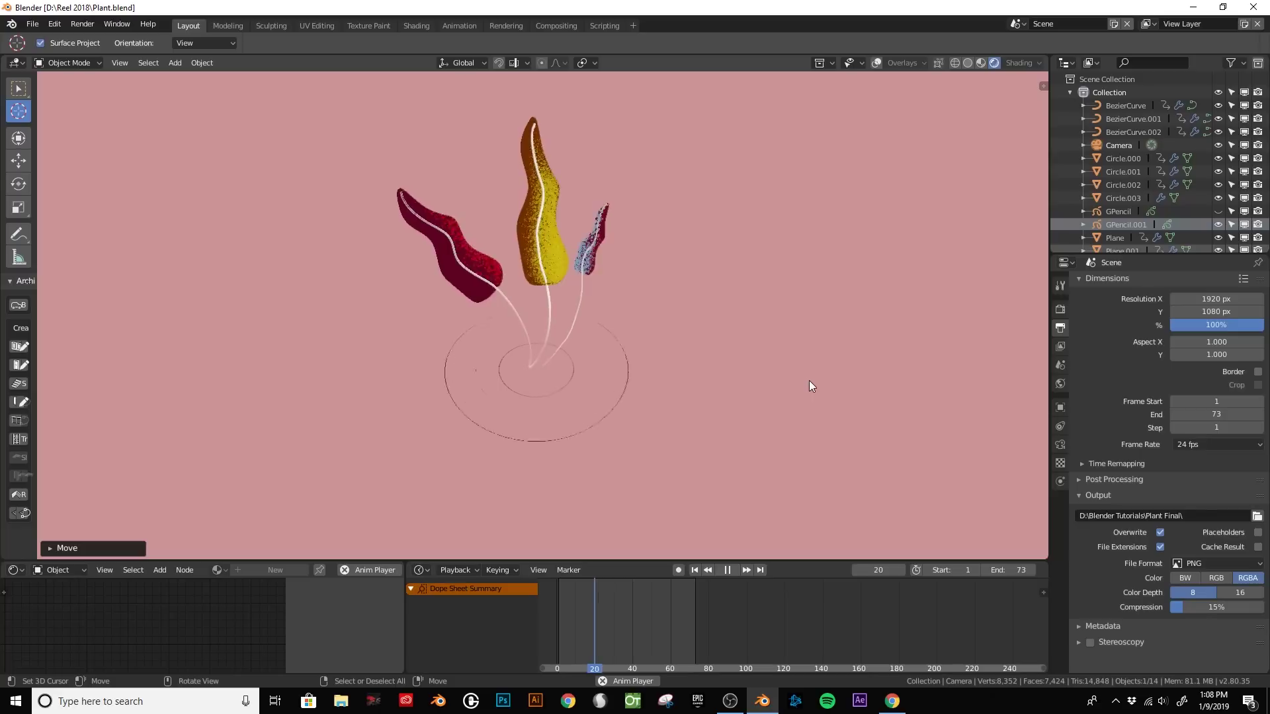
mouse_move(799, 387)
middle_down()
mouse_move(760, 389)
mouse_move(830, 390)
mouse_move(791, 393)
middle_up()
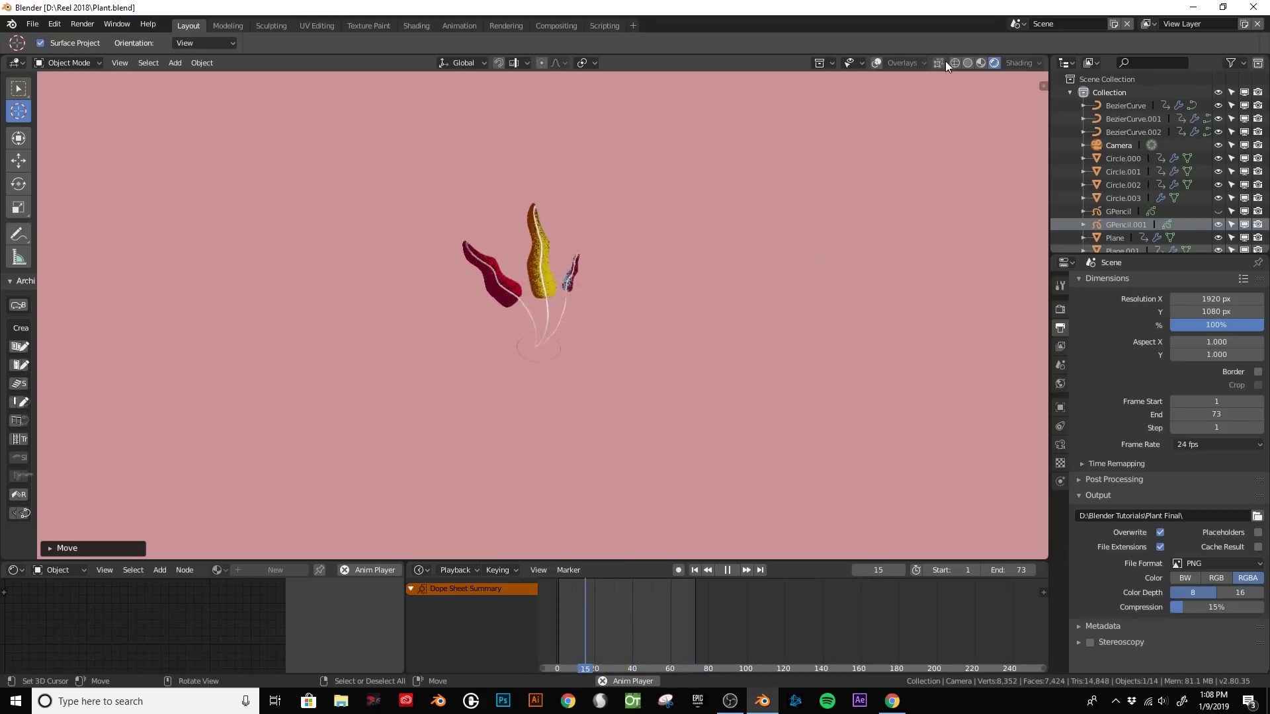
click(876, 63)
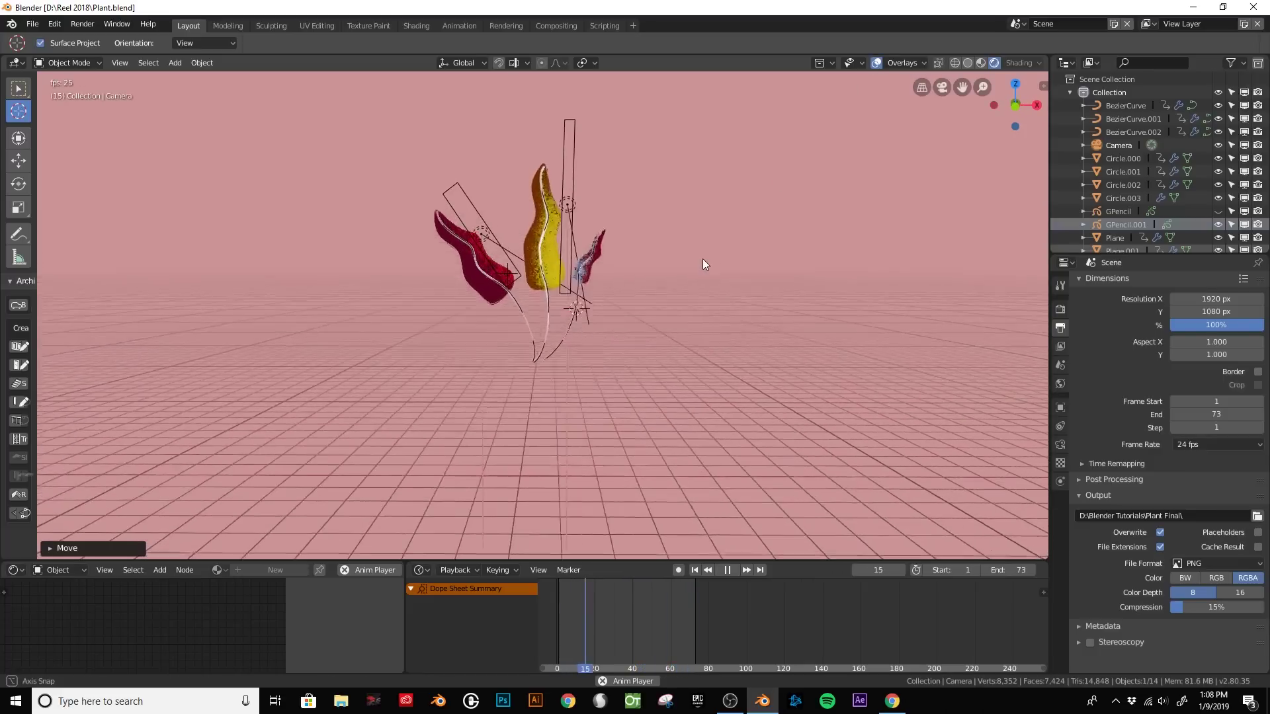
- Select the sun light beside the yellow leaf and move it down across the leaf
click(564, 204)
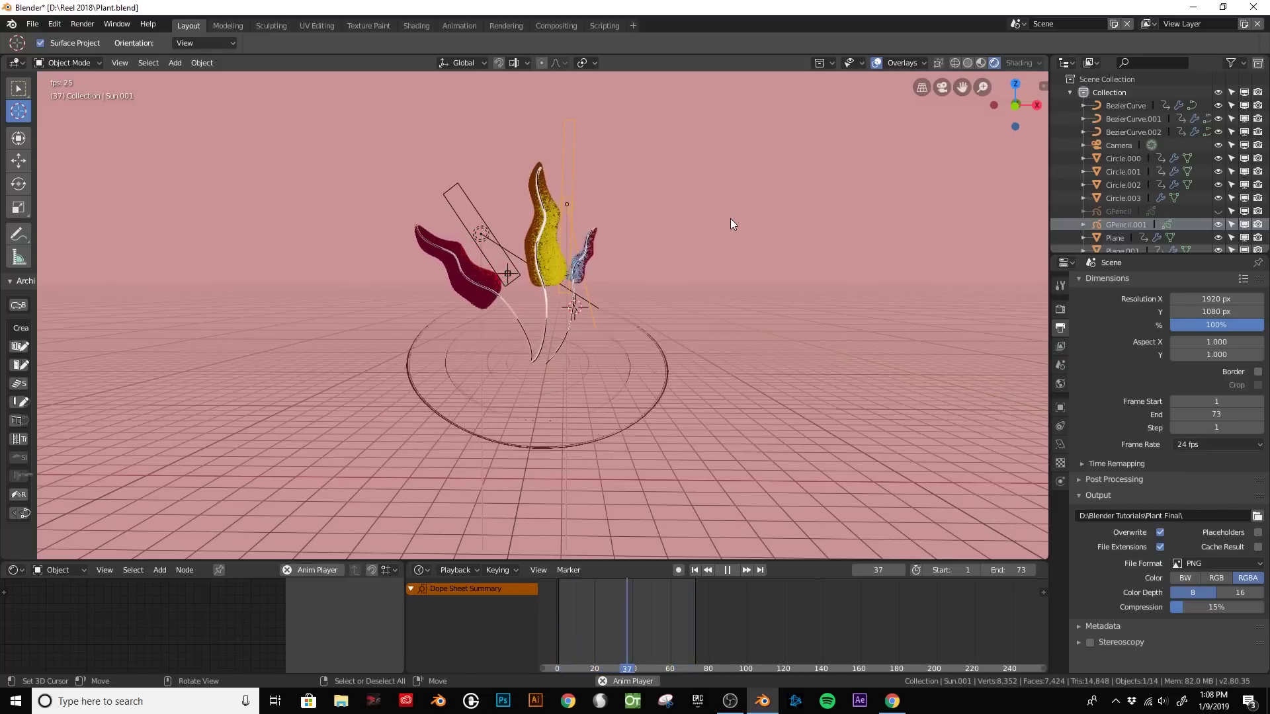
key(g)
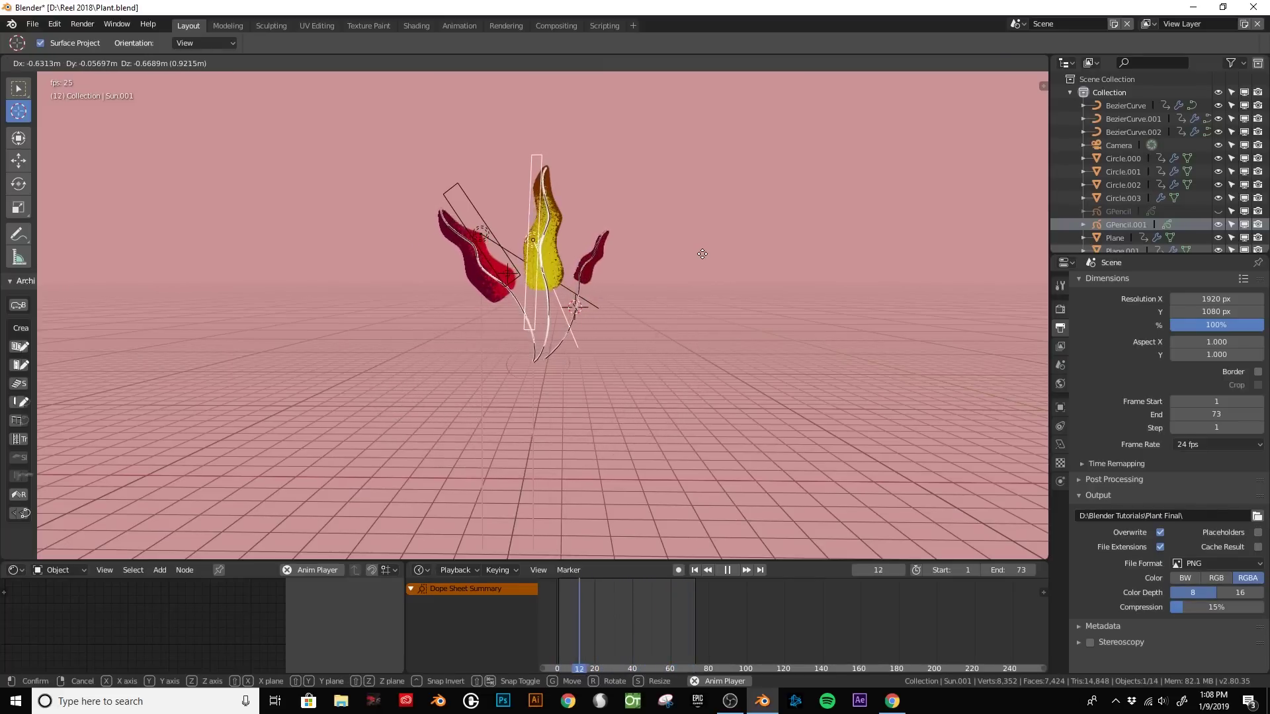